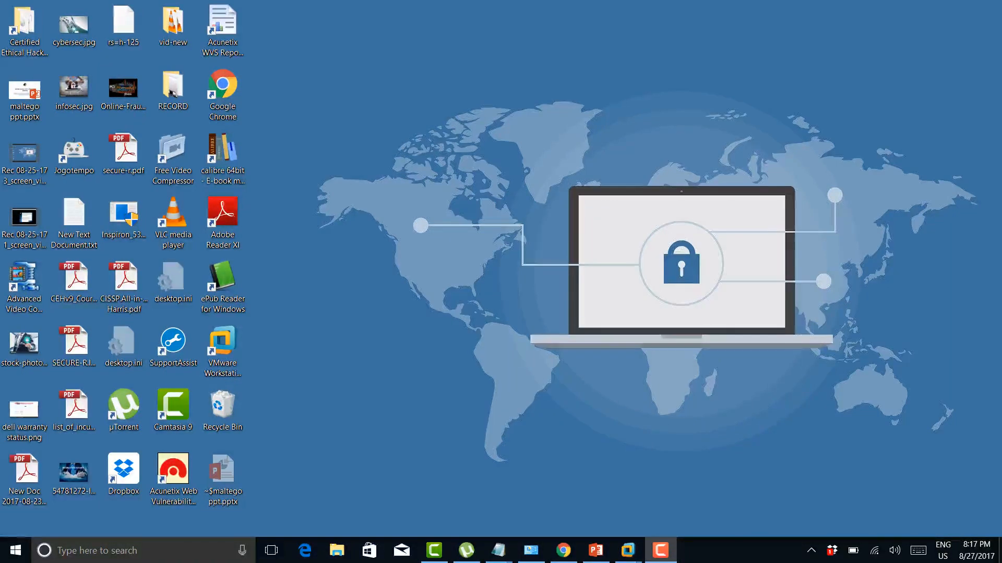
# Step: Switch to the kali linux92 virtual machine in VMware Workstation, show it full screen and dismiss its search overlay
pyautogui.moveTo(628, 550)
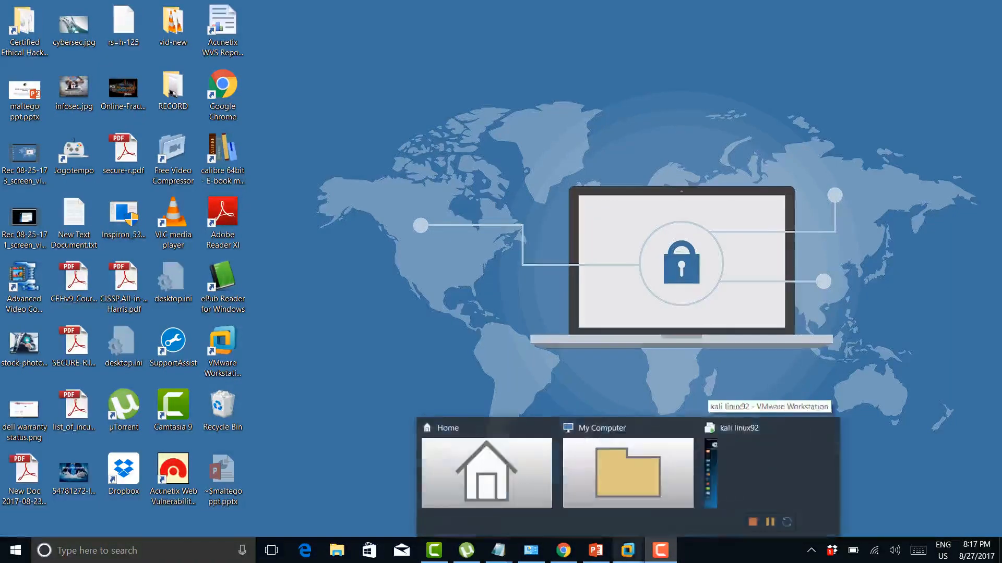
pyautogui.click(767, 469)
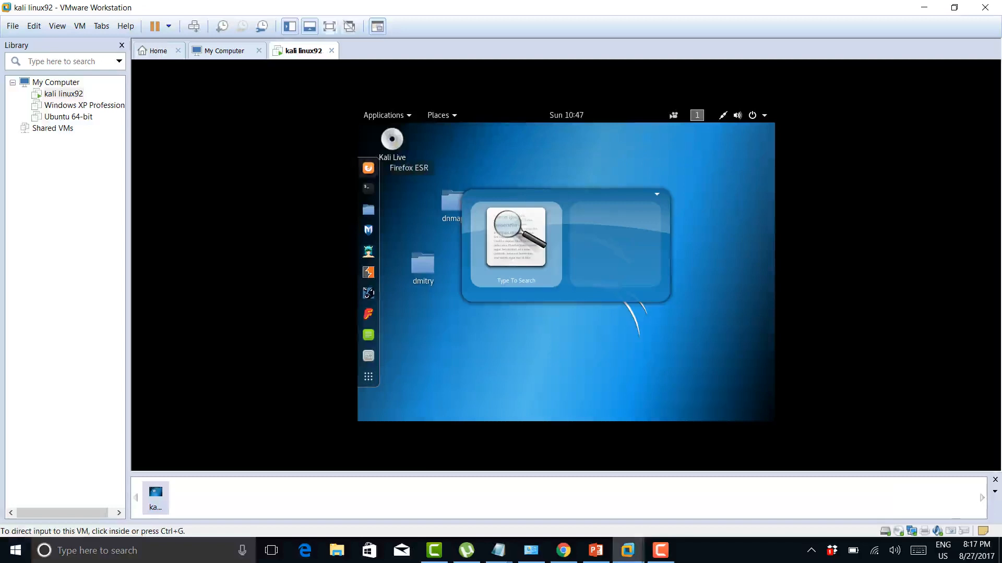
pyautogui.click(329, 26)
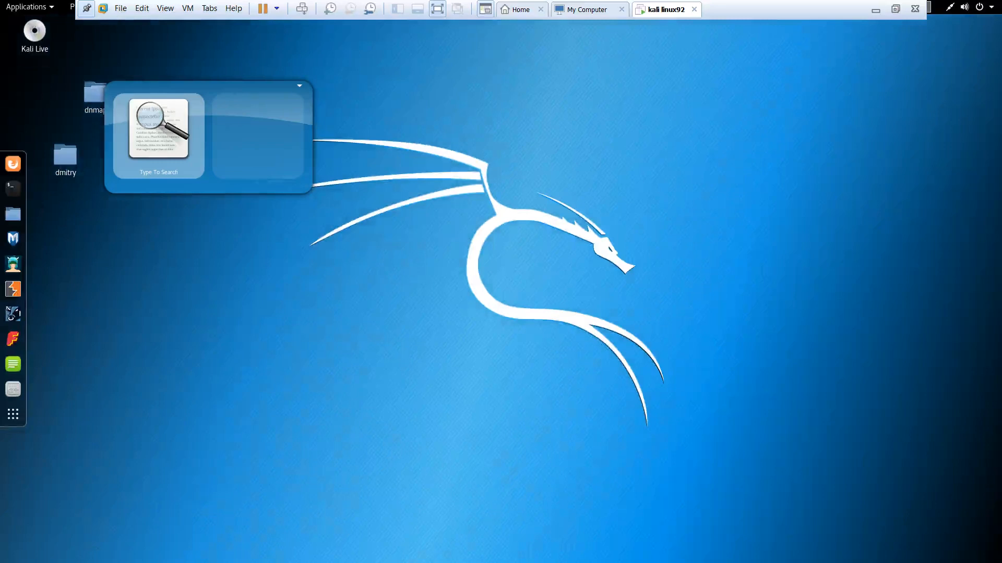
pyautogui.press('Escape')
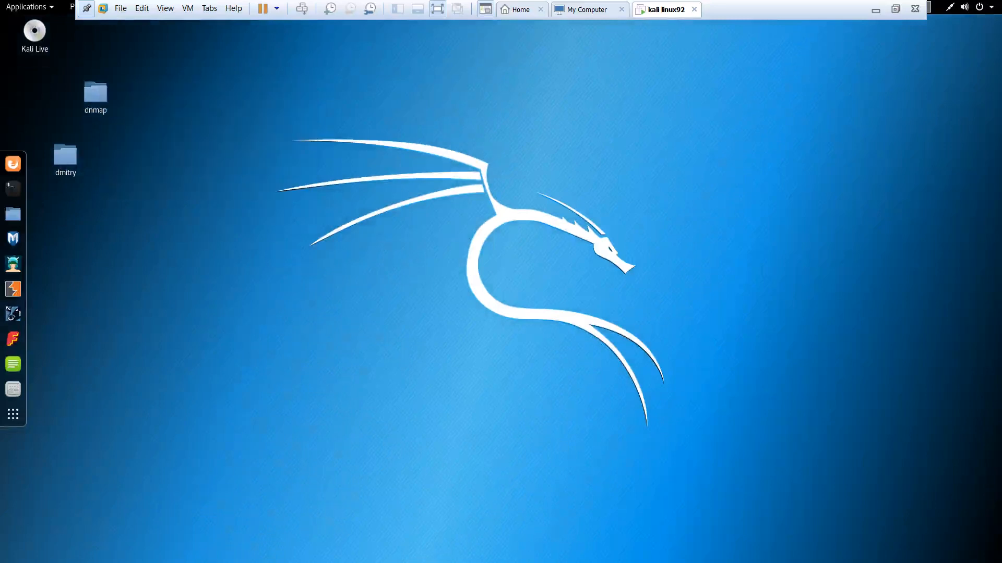
# Step: Launch maltegoce from Kali's Information Gathering applications
pyautogui.click(30, 7)
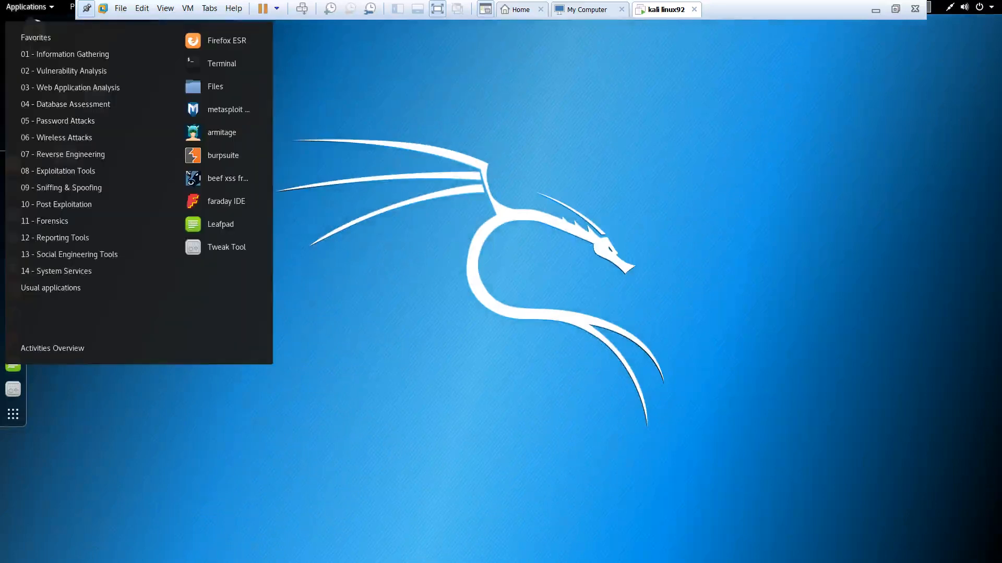
pyautogui.moveTo(63, 54)
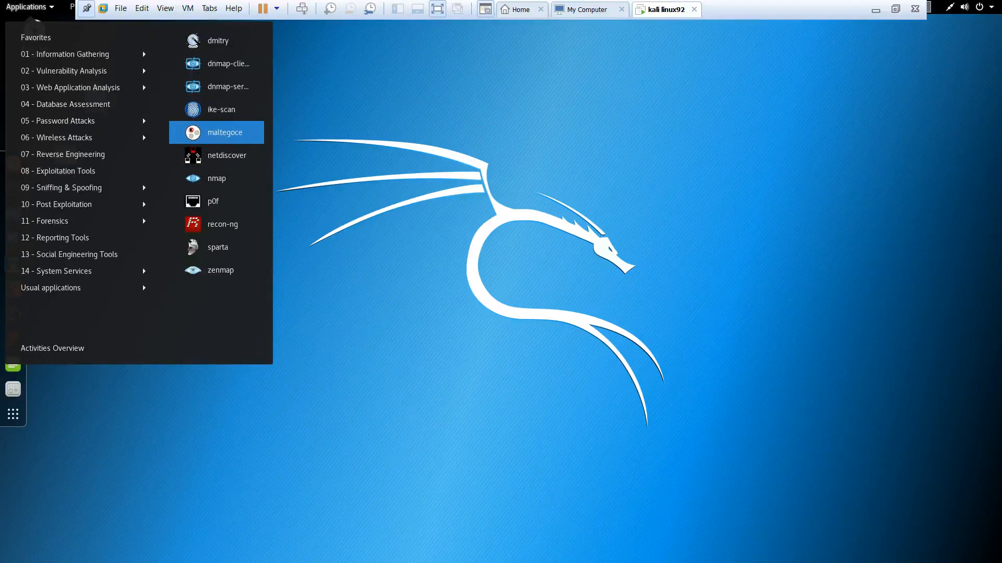
pyautogui.press('Return')
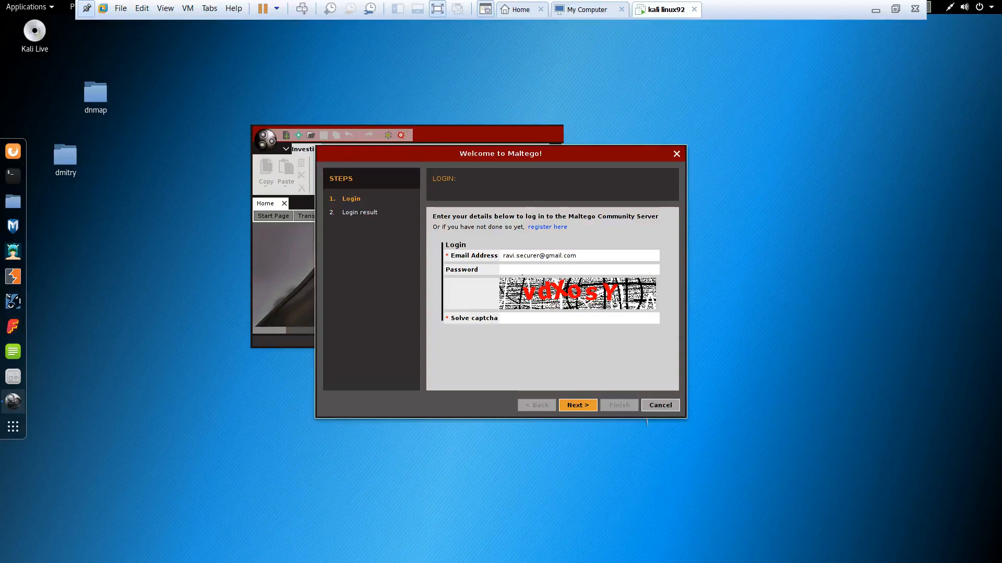
# Step: Log in to the Maltego Community Server by entering the account password and the captcha code, and finish the welcome wizard
pyautogui.press('Tab')
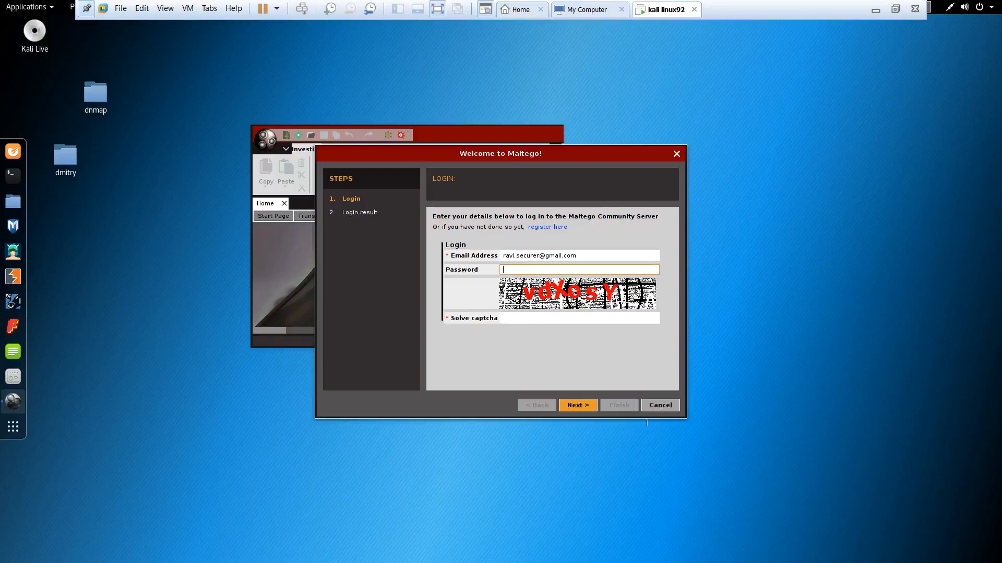
pyautogui.write('***')
pyautogui.press('BackSpace')
pyautogui.press('BackSpace')
pyautogui.write('*******')
pyautogui.click(580, 319)
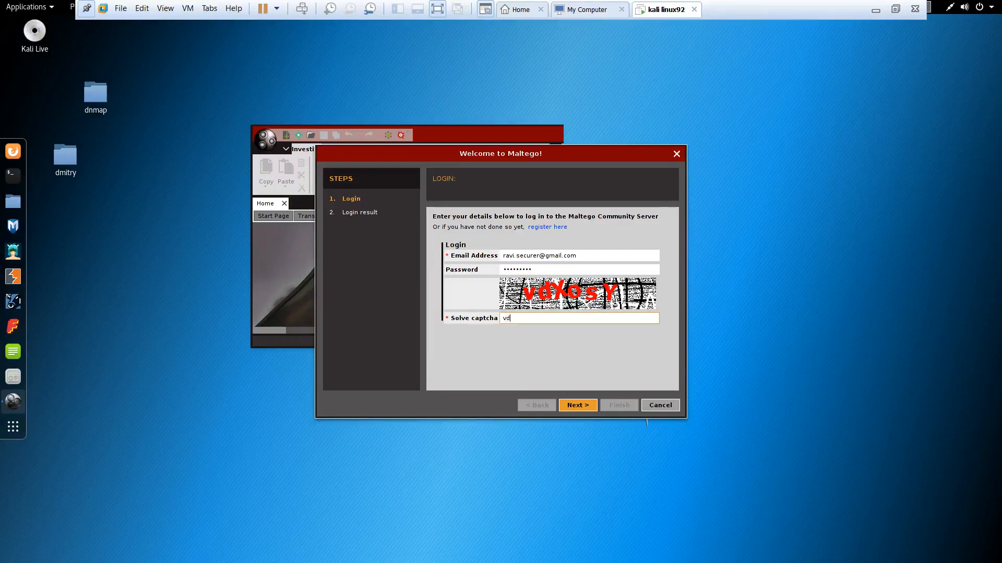
pyautogui.write('vdXosY')
pyautogui.press('Return')
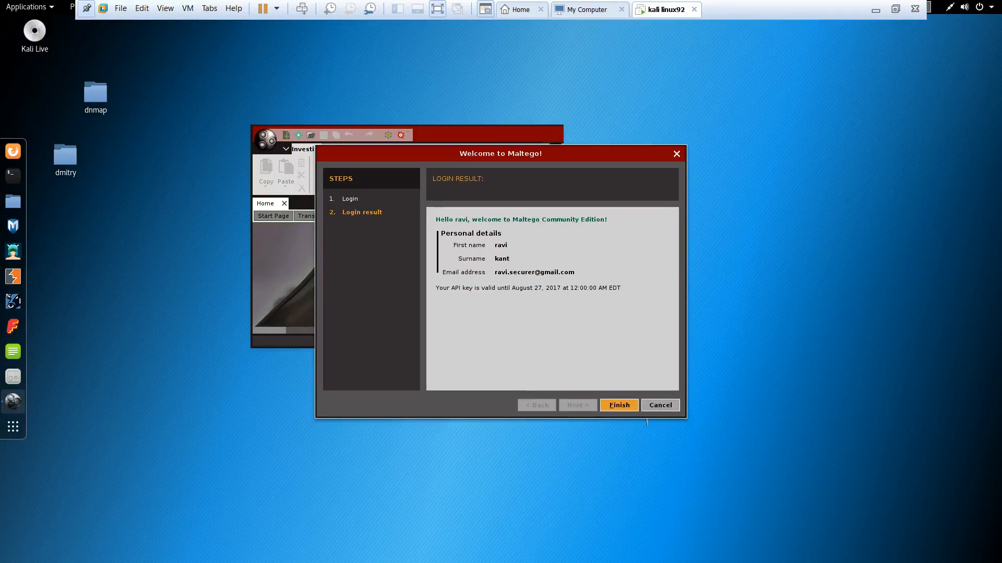
pyautogui.press('Return')
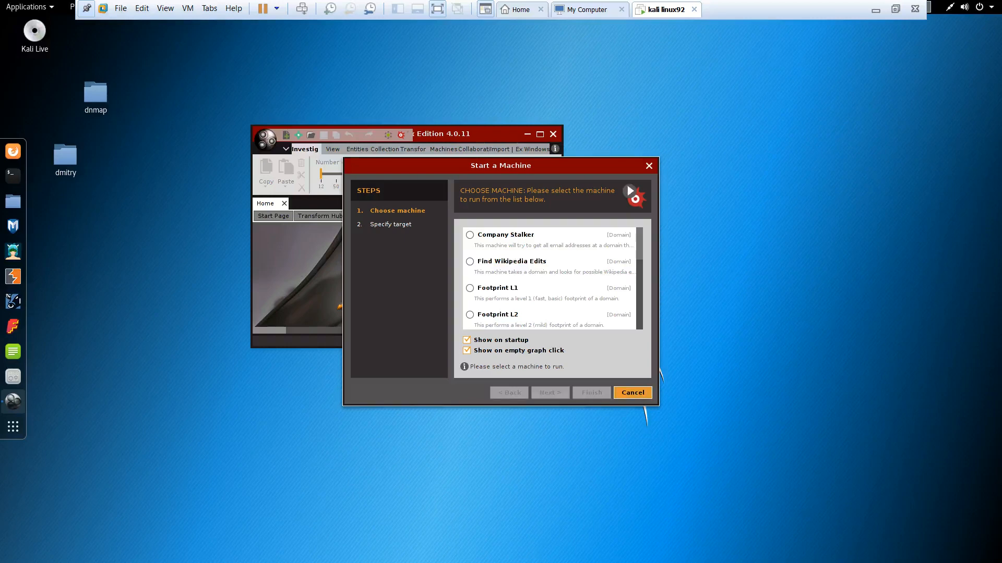
# Step: Cancel the Start a Machine wizard and create a new blank graph in the maximized Maltego window
pyautogui.press('Escape')
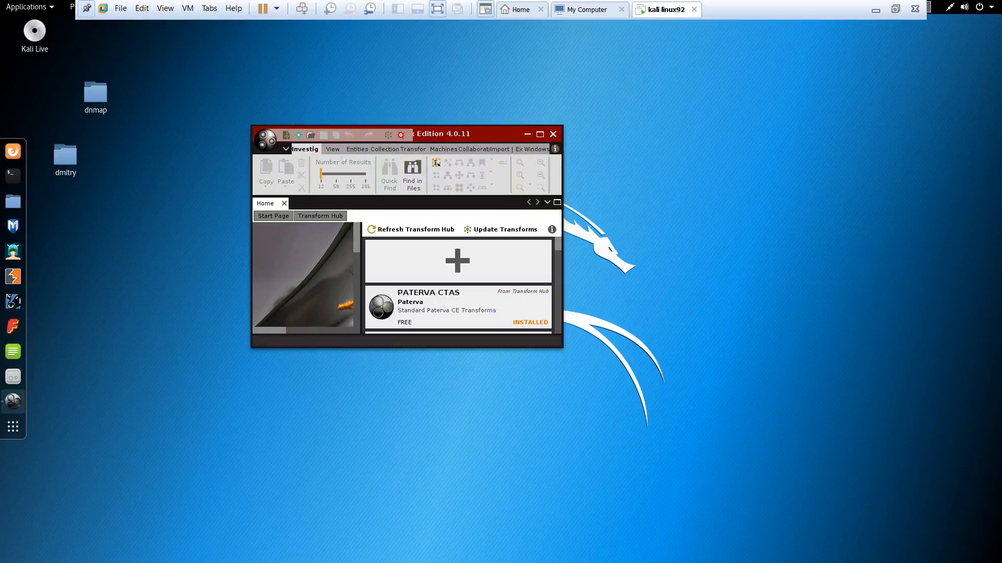
pyautogui.click(540, 134)
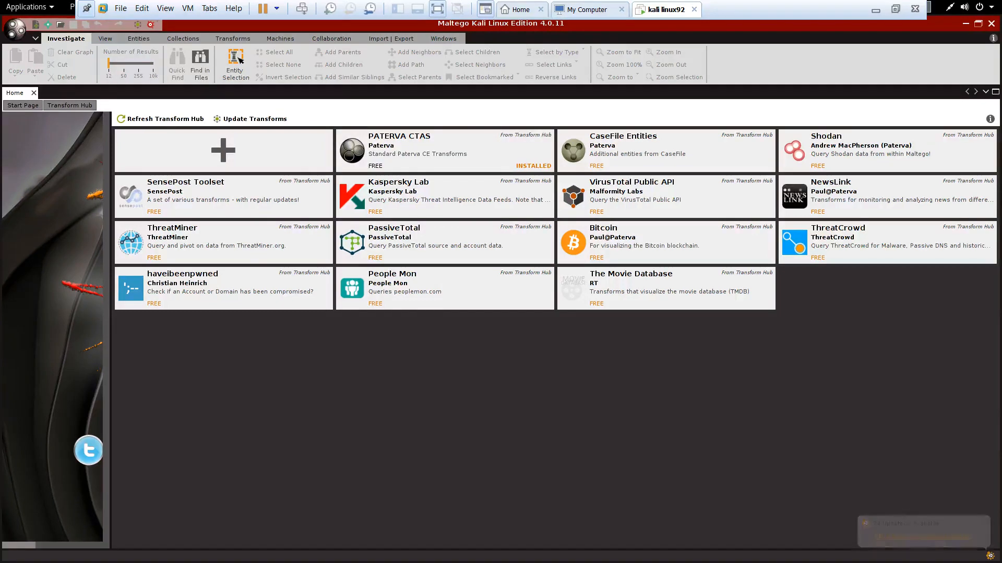
pyautogui.click(16, 30)
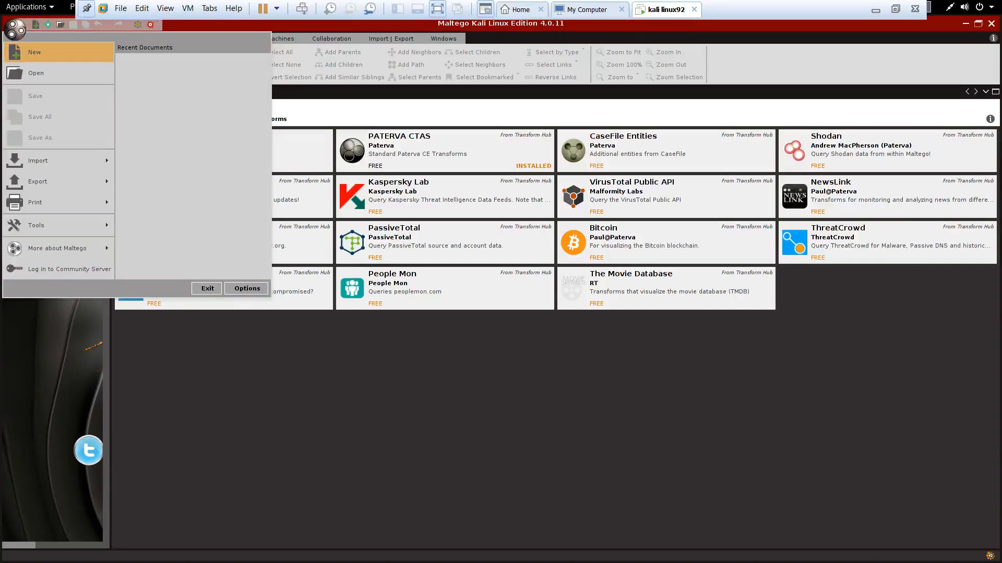
pyautogui.click(35, 52)
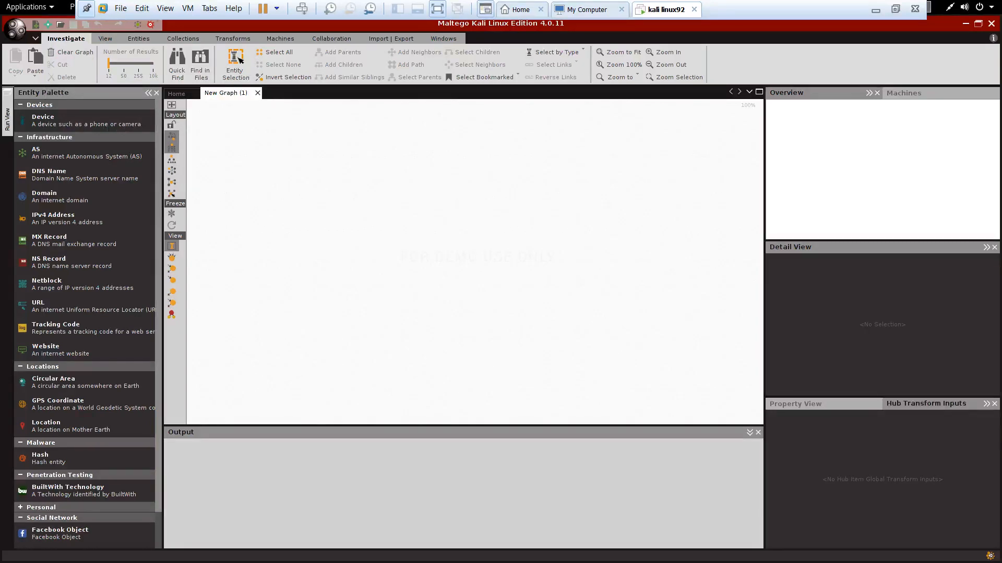
# Step: Switch to PowerPoint on the host and present the maltego ppt.pptx slide show from the first slide
pyautogui.click(875, 10)
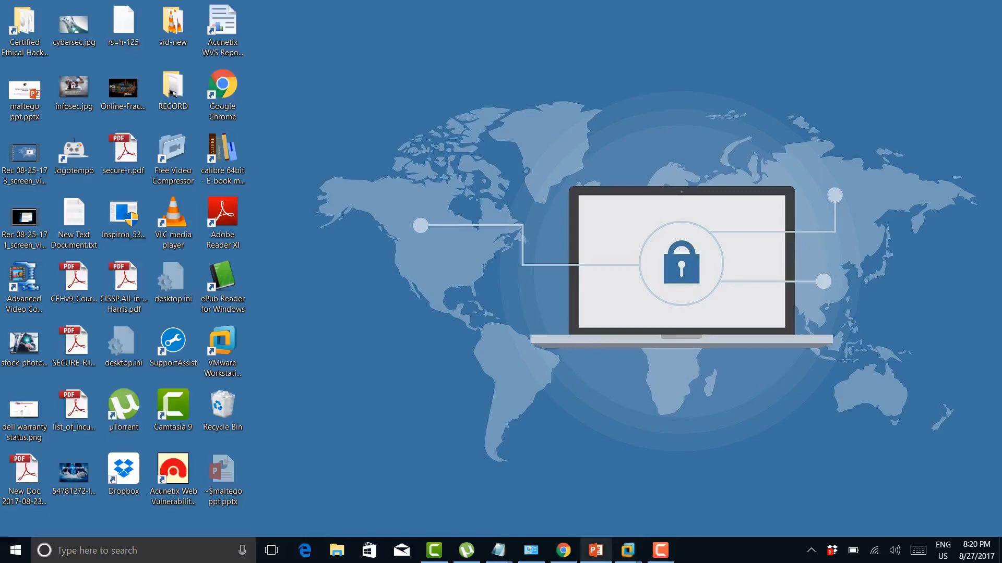
pyautogui.click(595, 550)
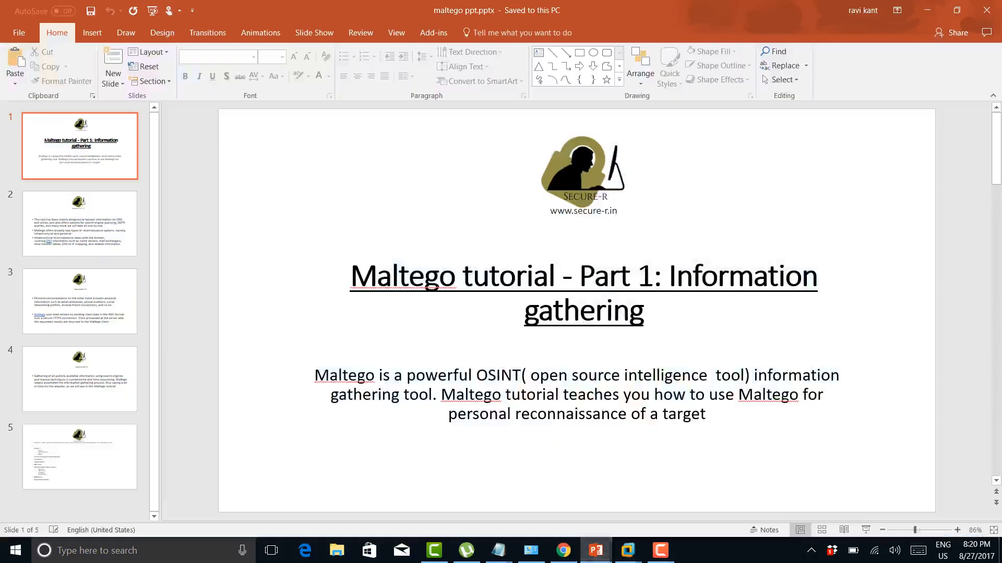
pyautogui.press('F5')
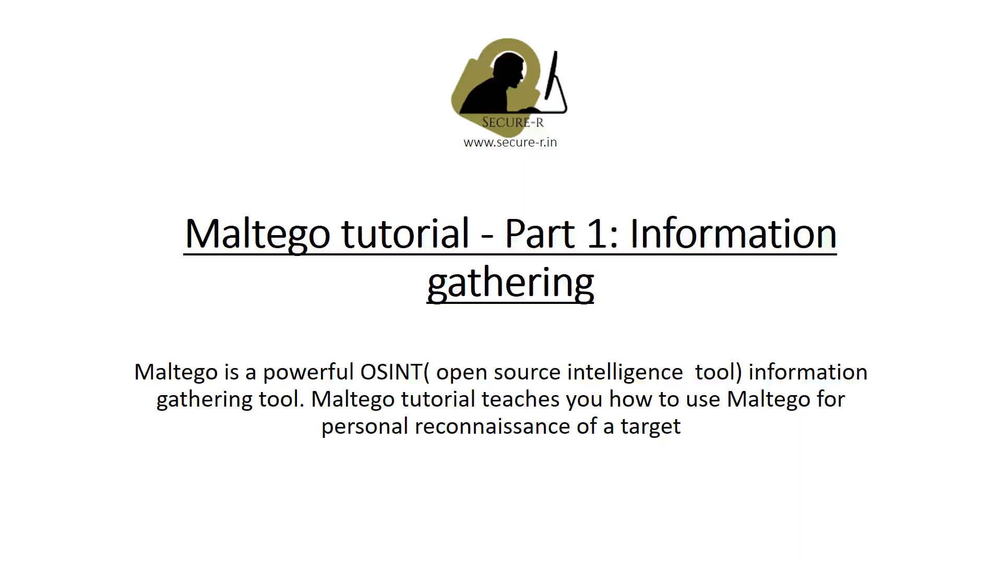
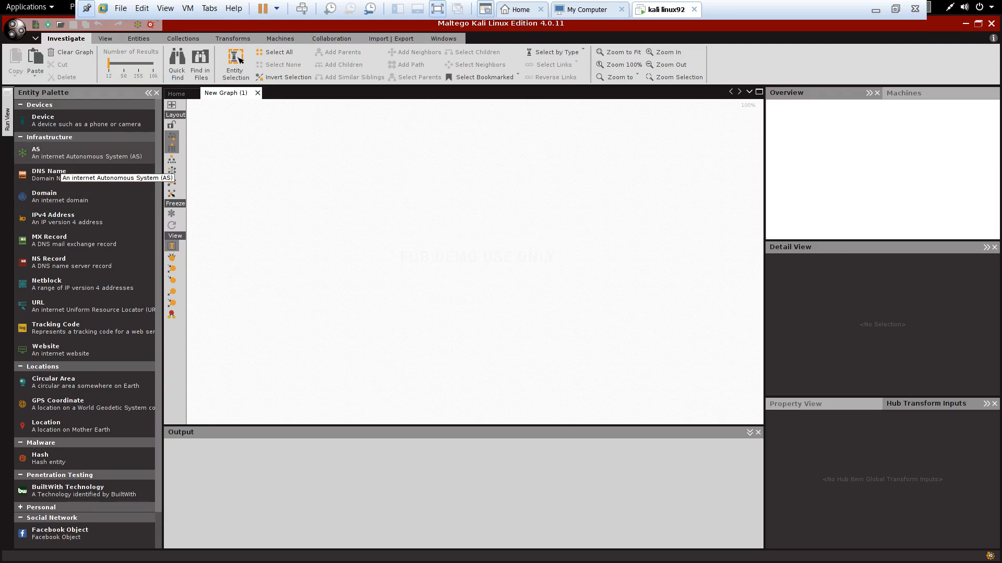
# Step: Add an AS entity from the Infrastructure category to the new graph
pyautogui.click(59, 157)
pyautogui.moveTo(58, 156); pyautogui.dragTo(58, 187)
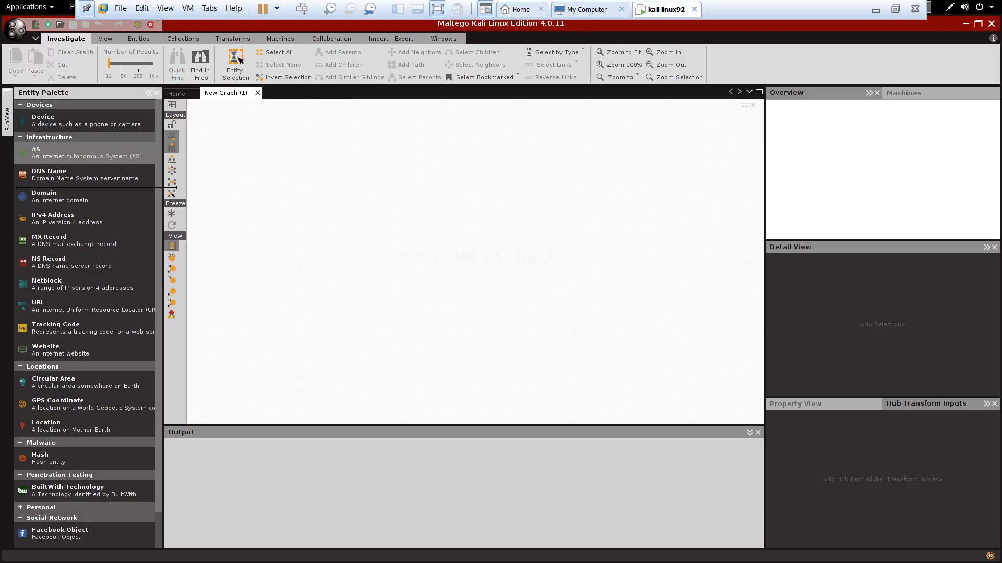
pyautogui.moveTo(59, 187); pyautogui.dragTo(205, 160)
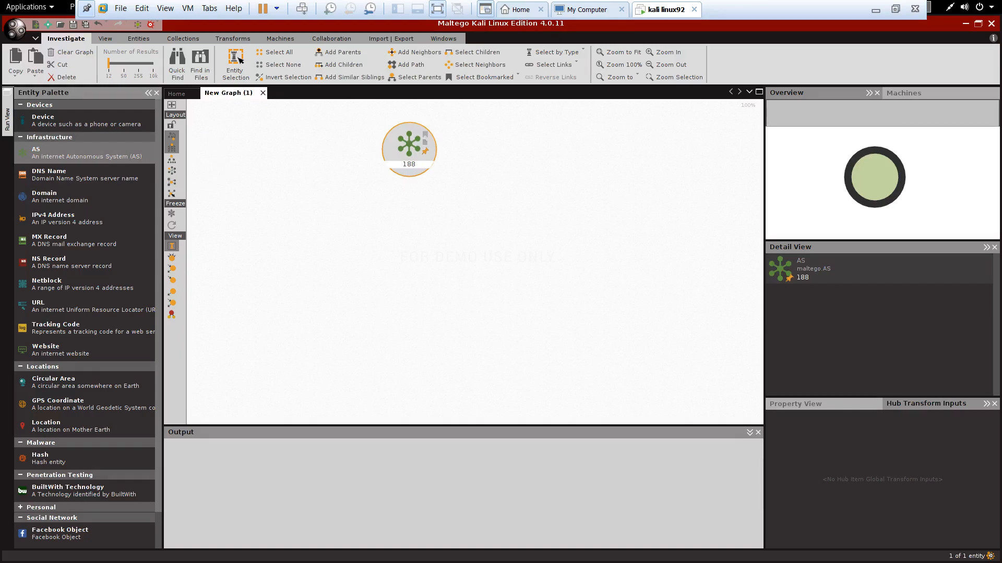
pyautogui.click(409, 164)
pyautogui.write('www.ggo')
pyautogui.press('BackSpace')
pyautogui.press('BackSpace')
pyautogui.write('oogle.com')
pyautogui.press('Return')
pyautogui.rightClick(407, 157)
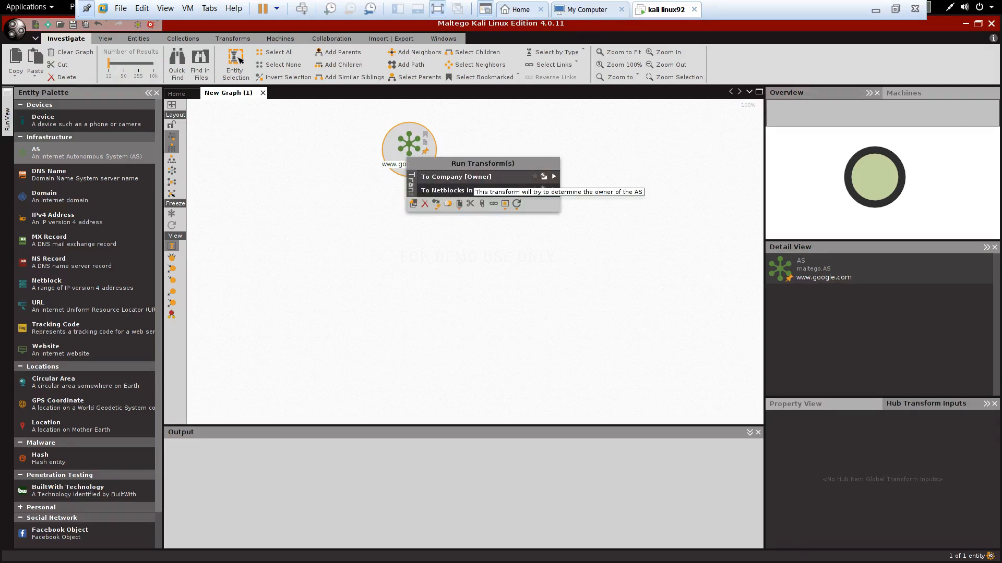
pyautogui.click(544, 190)
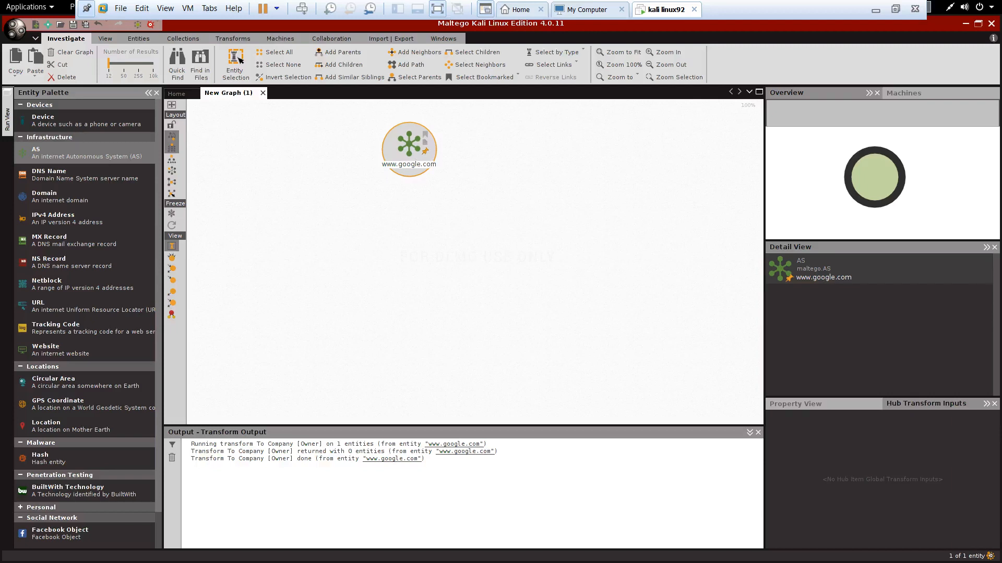
pyautogui.rightClick(408, 151)
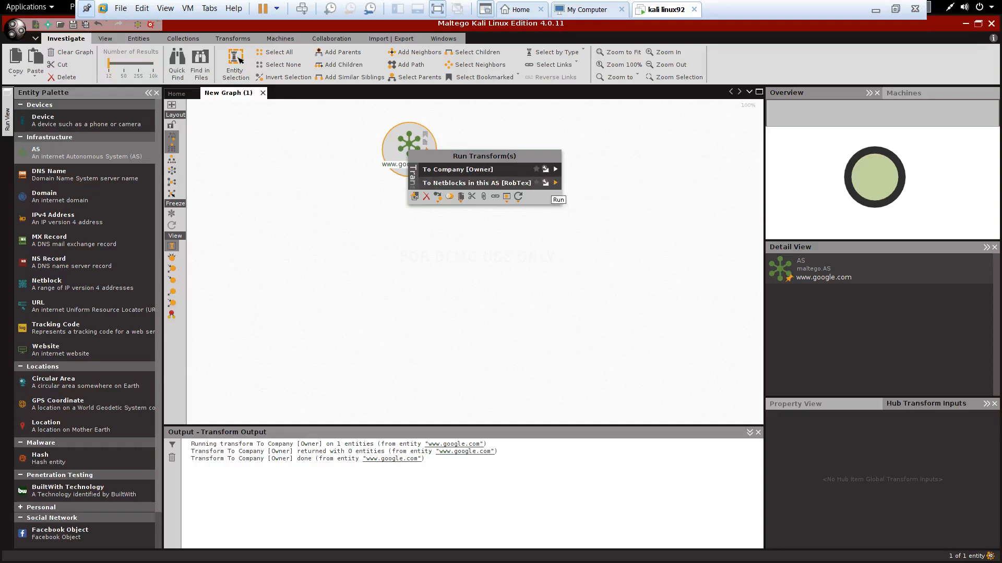
pyautogui.click(555, 183)
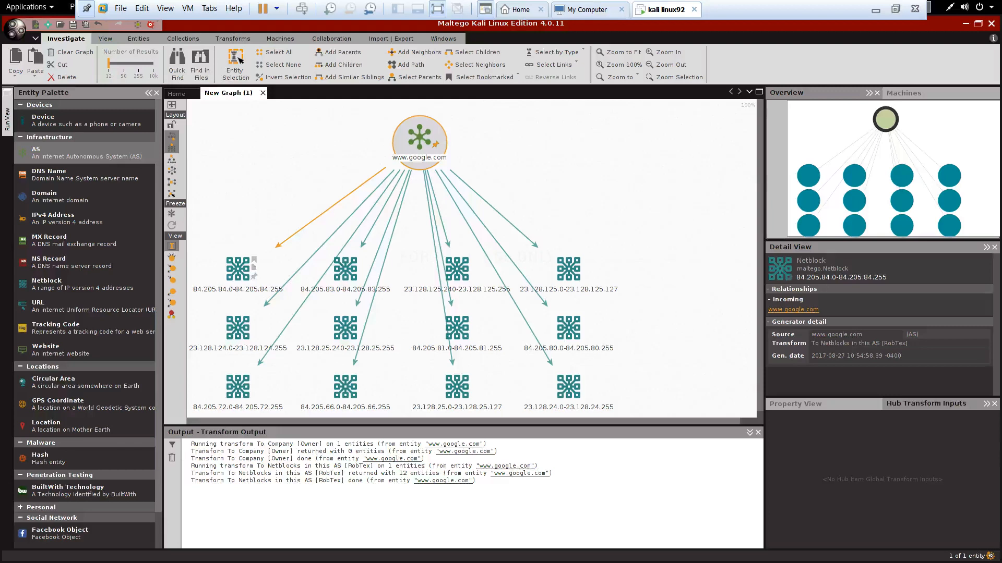
# Step: Run the To AS number transform on the netblock 84.205.84.0-84.205.84.255
pyautogui.click(569, 269)
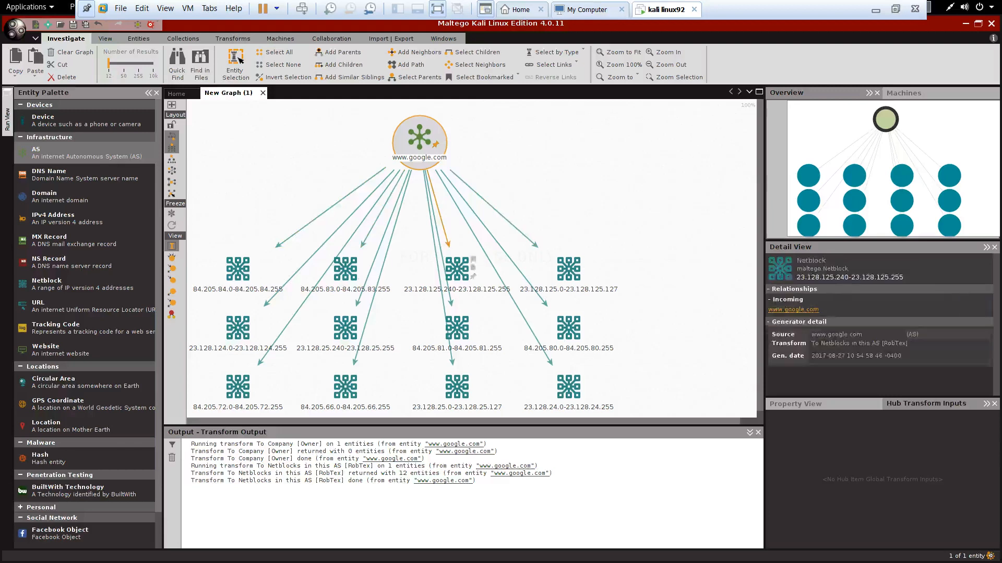
pyautogui.click(238, 269)
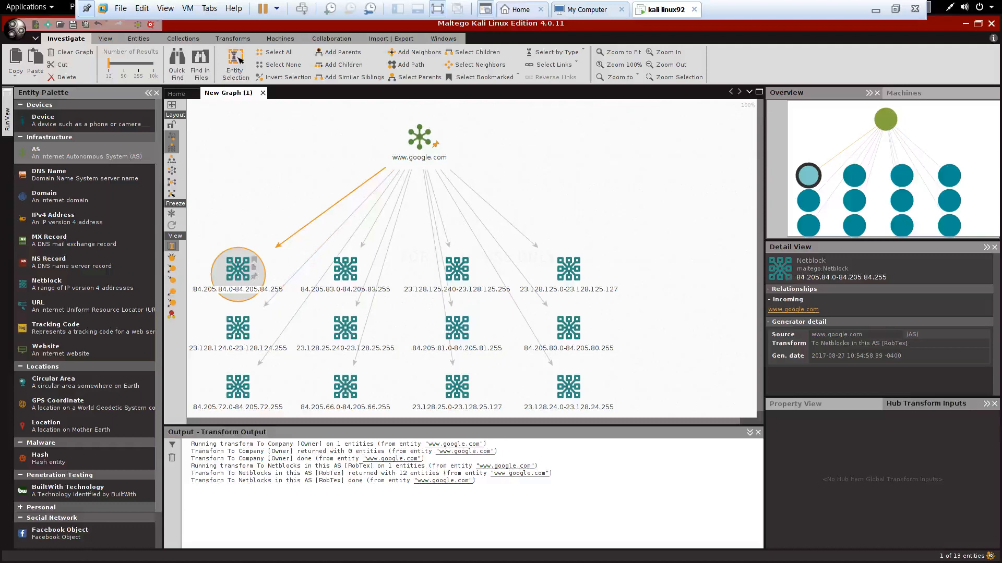
pyautogui.rightClick(245, 279)
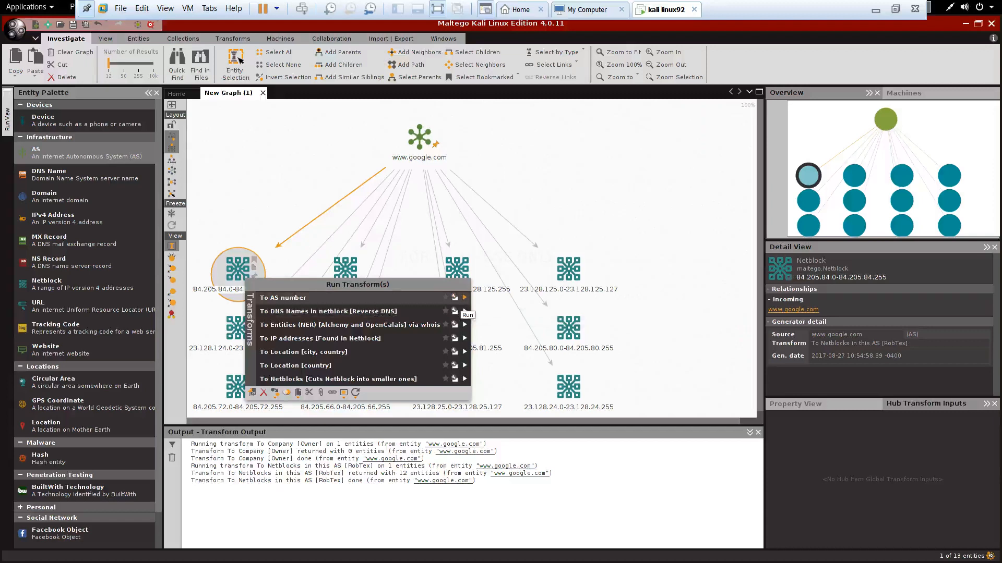
pyautogui.click(464, 297)
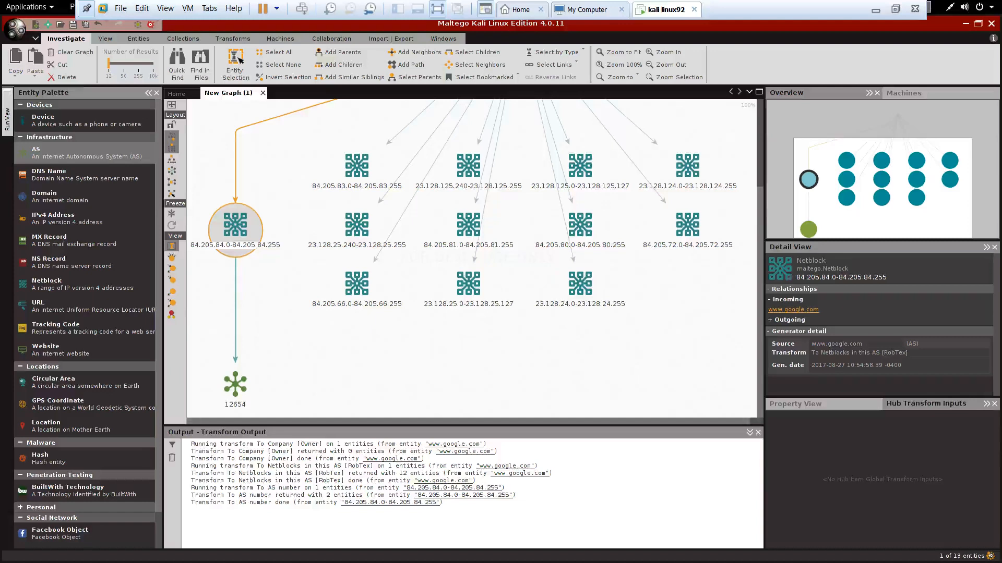
# Step: Run the To AS number transform on the netblock 84.205.83.0-84.205.83.255
pyautogui.click(356, 166)
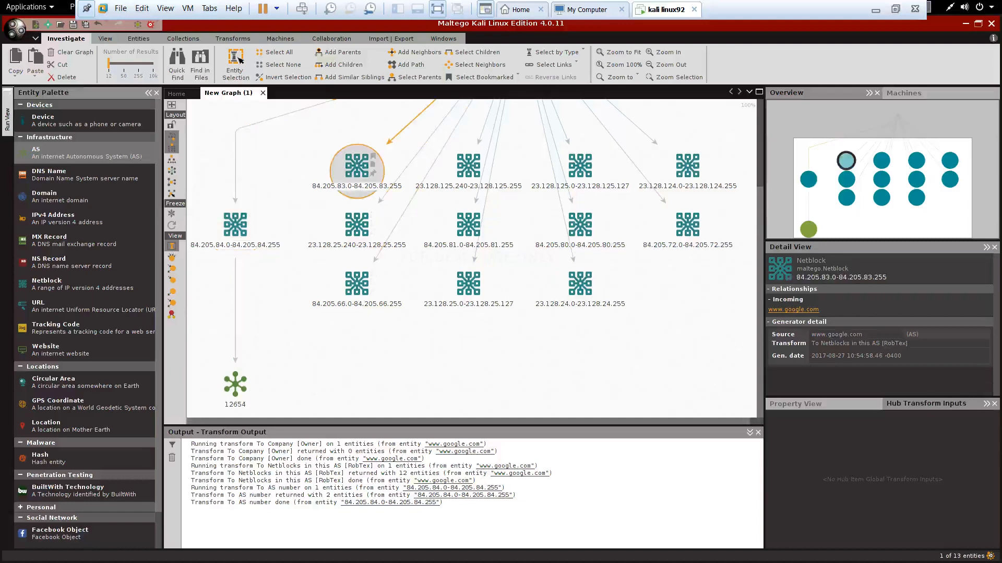
pyautogui.rightClick(357, 173)
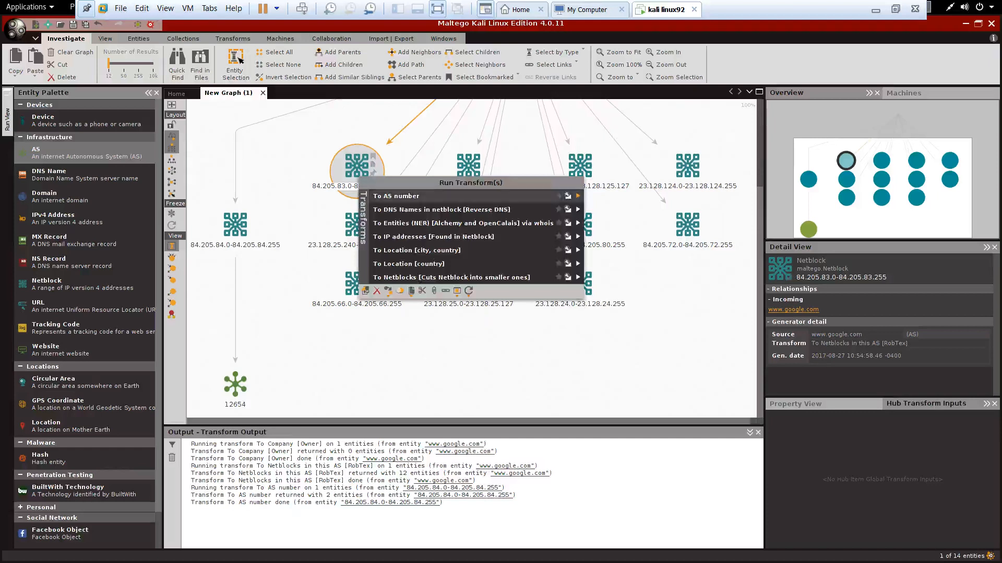
pyautogui.click(578, 196)
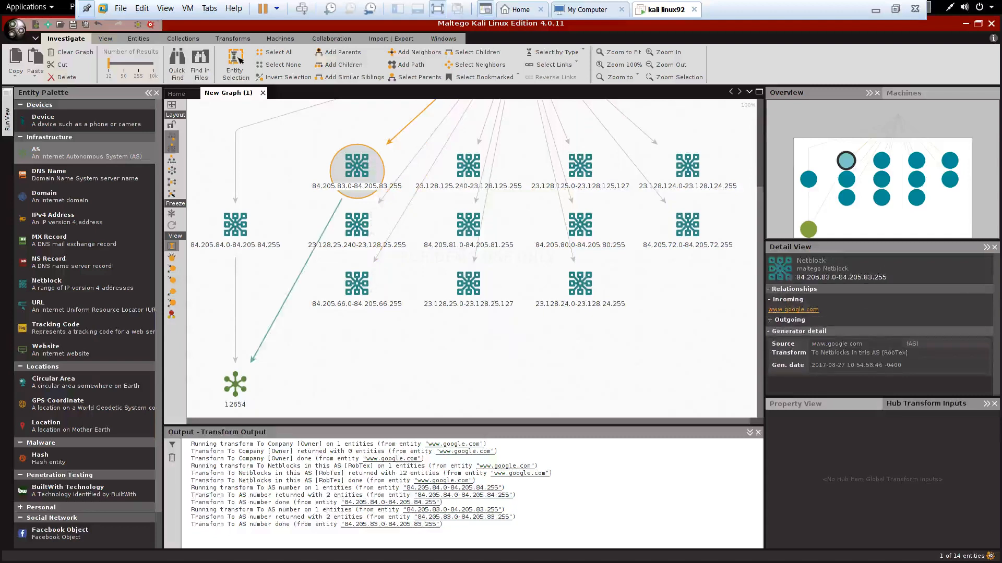
# Step: Run the To AS number transform on the netblock 23.128.24.0-23.128.24.255
pyautogui.moveTo(579, 284)
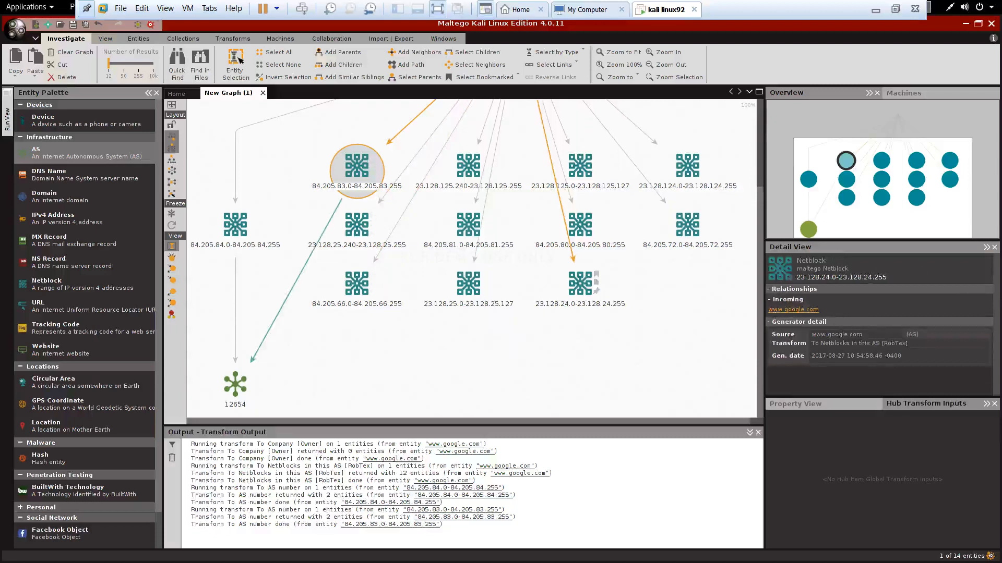
pyautogui.click(580, 283)
pyautogui.rightClick(579, 291)
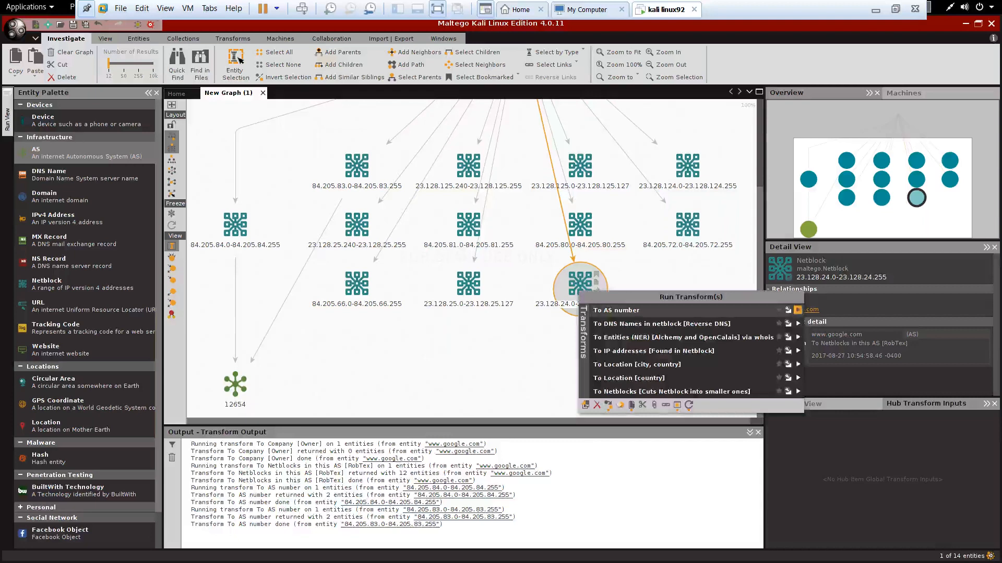
pyautogui.click(788, 310)
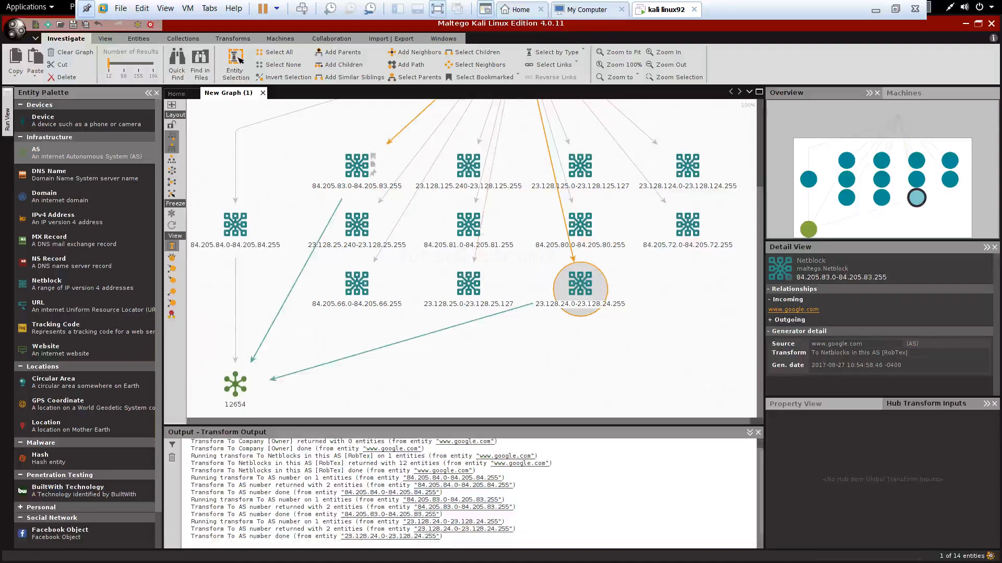
# Step: Run the To DNS Names in netblock [Reverse DNS] transform on the netblock 84.205.83.0-84.205.83.255, accepting its disclaimer
pyautogui.click(357, 166)
pyautogui.rightClick(357, 172)
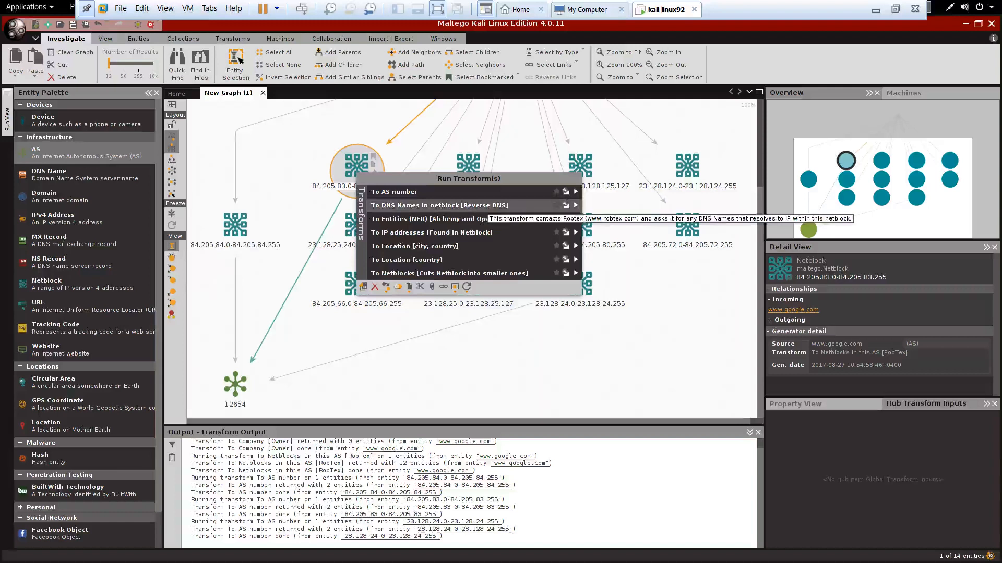
pyautogui.click(575, 205)
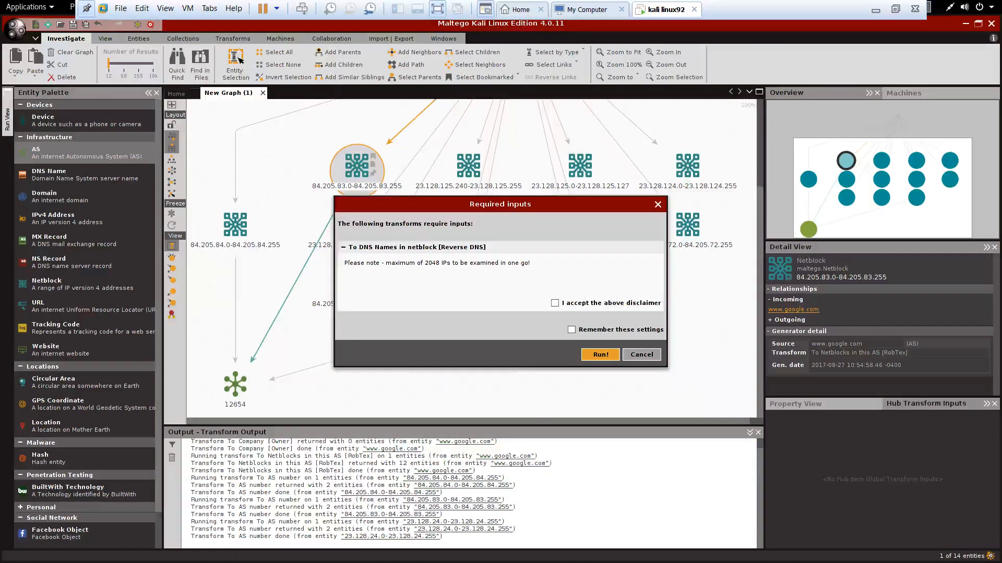
pyautogui.click(555, 303)
pyautogui.press('Return')
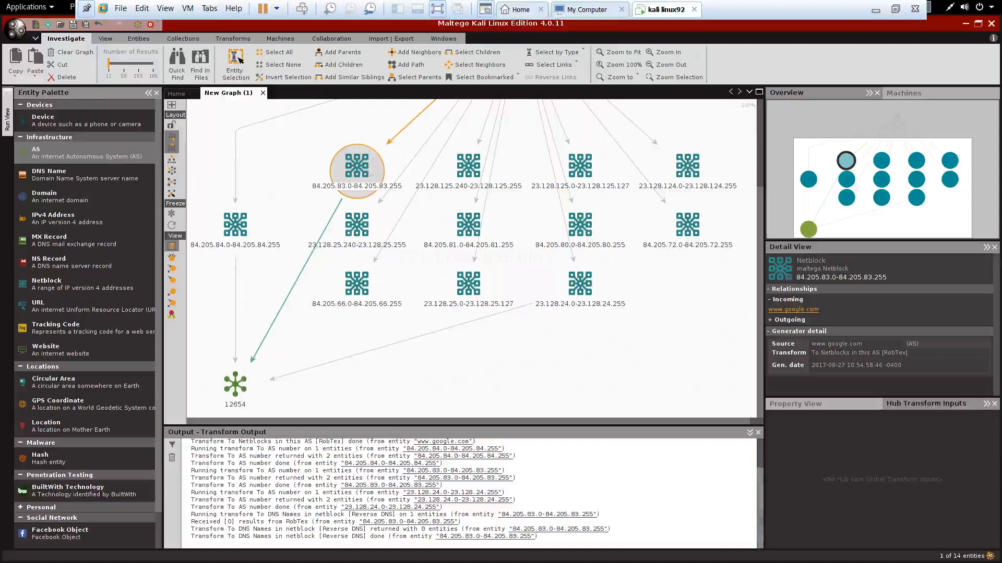
pyautogui.moveTo(759, 504); pyautogui.dragTo(759, 472)
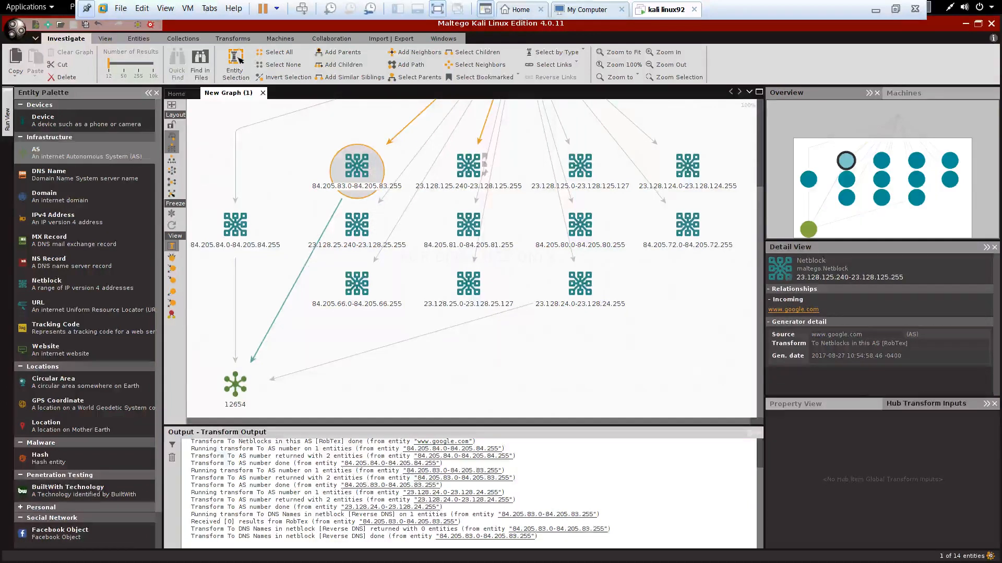
# Step: Run the To DNS Names in netblock [Reverse DNS] transform on the netblock 23.128.125.240-23.128.125.255
pyautogui.click(475, 166)
pyautogui.rightClick(476, 169)
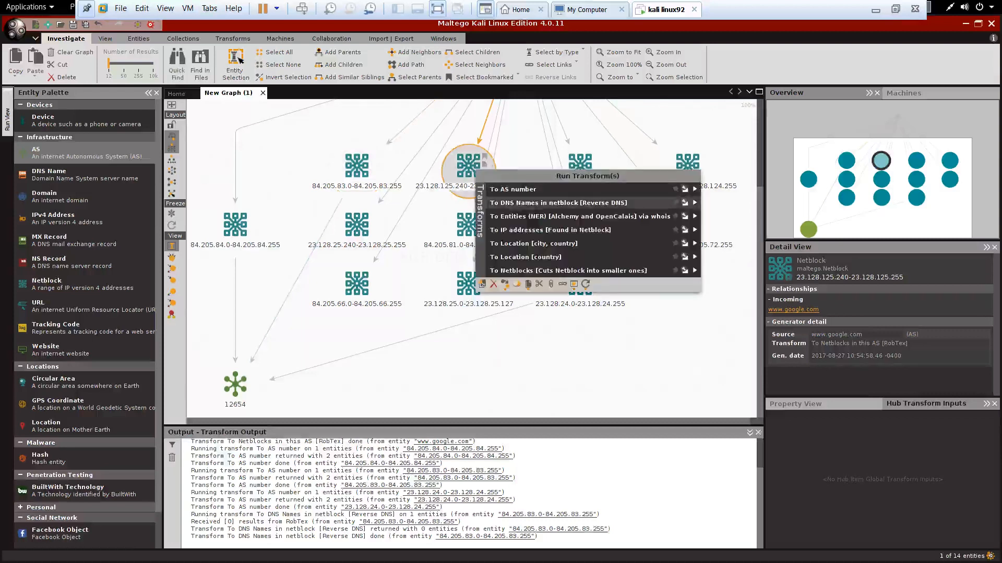
pyautogui.click(694, 202)
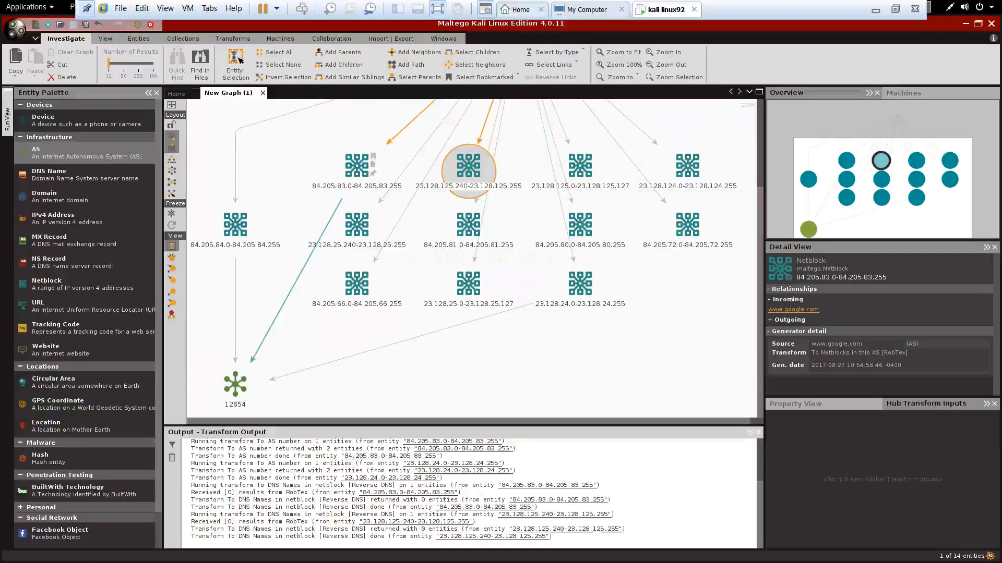
# Step: Run the To Entities (NER) [Alchemy and OpenCalais] via whois transform on the netblock 84.205.83.0-84.205.83.255
pyautogui.rightClick(360, 168)
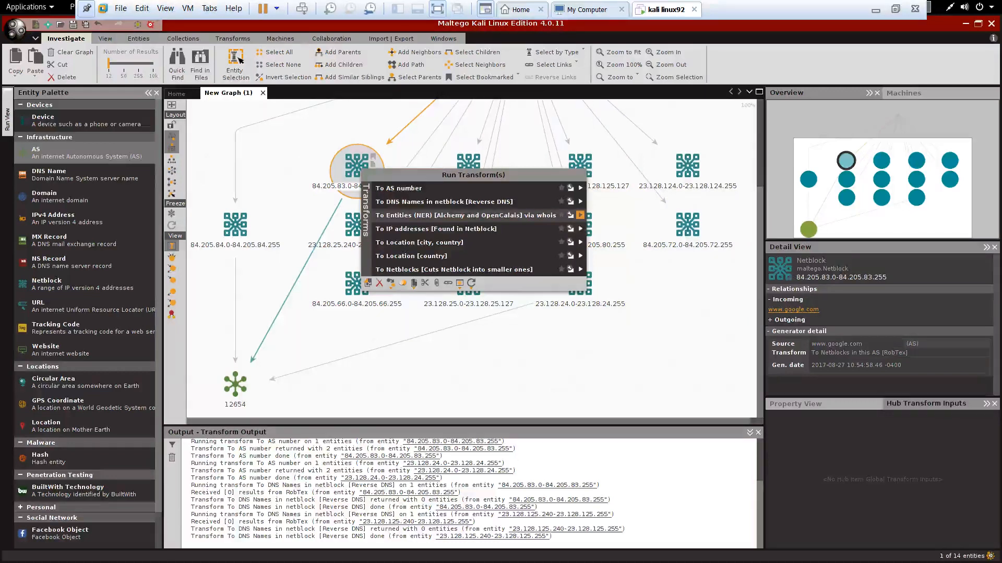
pyautogui.click(580, 215)
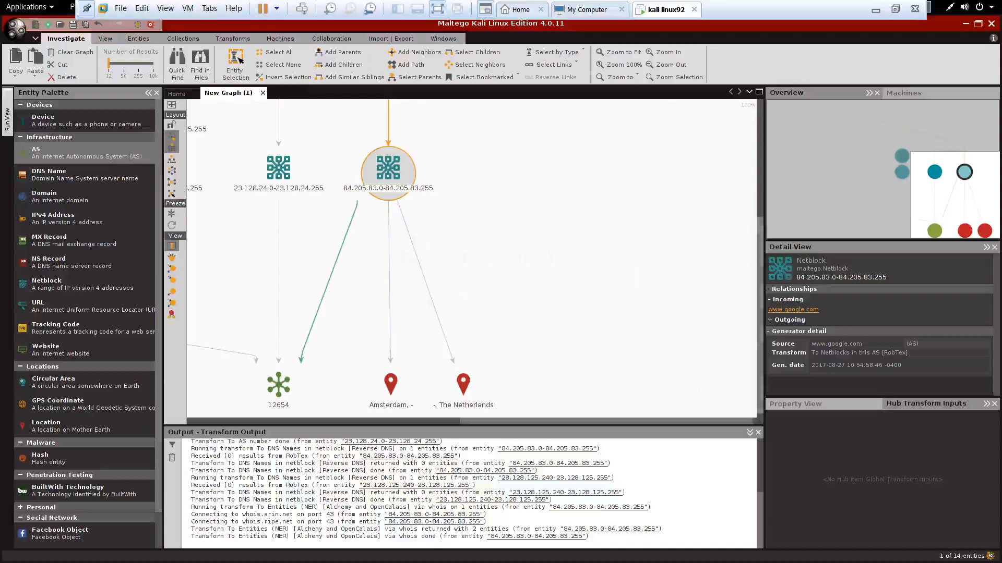
pyautogui.moveTo(760, 308)
pyautogui.mouseDown()
pyautogui.moveTo(760, 261)
pyautogui.moveTo(760, 310)
pyautogui.mouseUp()
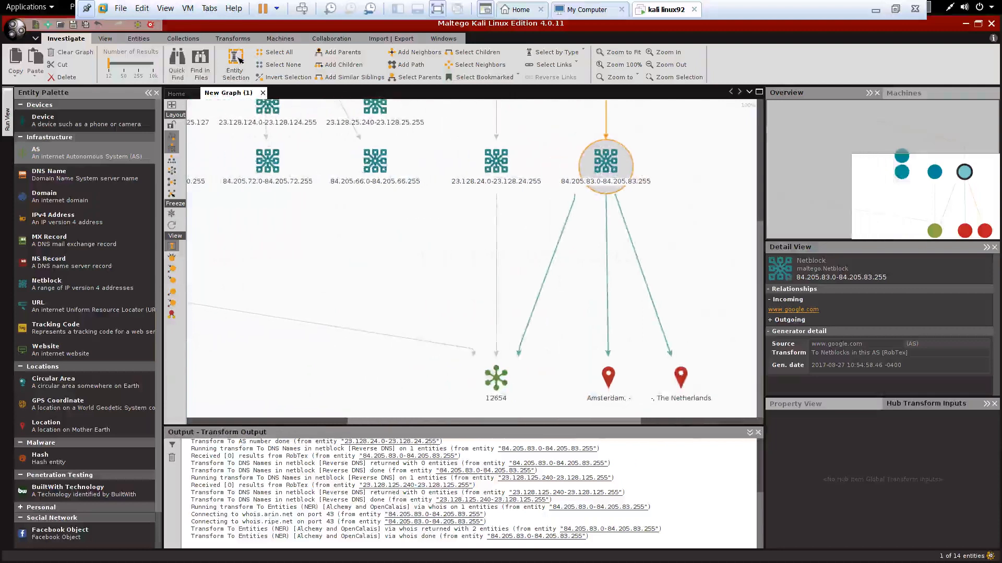
pyautogui.moveTo(608, 377)
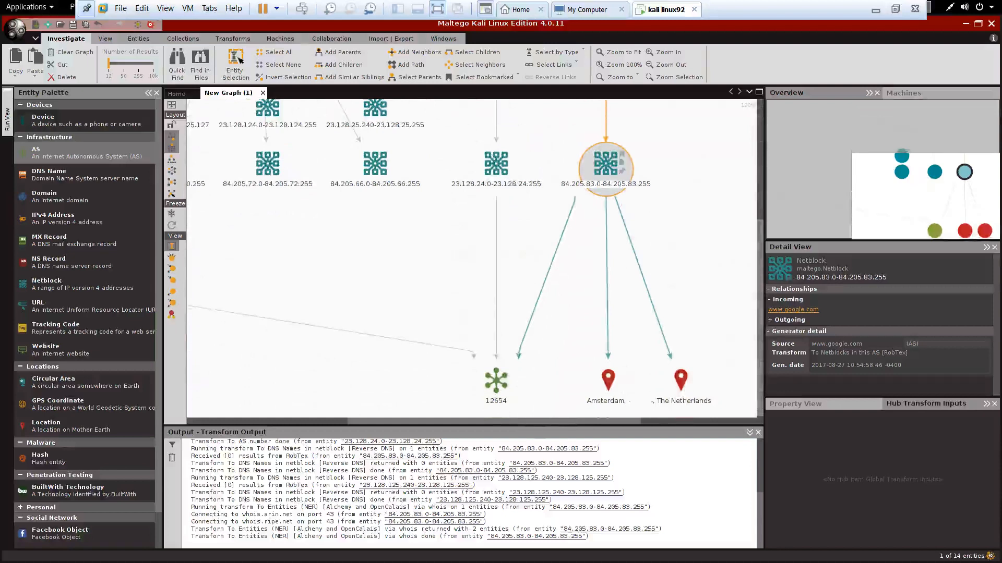
# Step: Run the To IP addresses [Found in Netblock] transform on the netblock 84.205.83.0-84.205.83.255 and look over the IPv4 address entities
pyautogui.rightClick(606, 167)
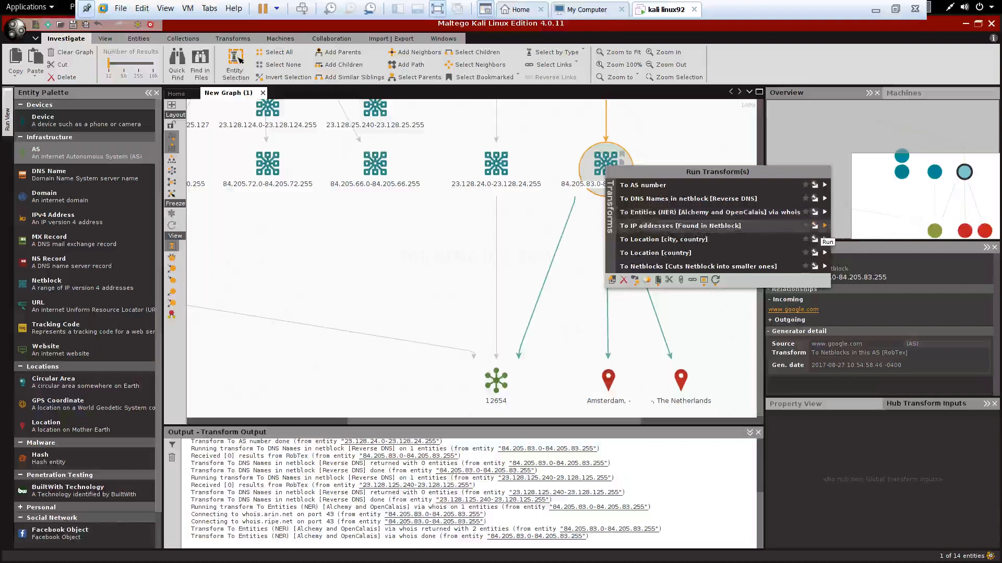
pyautogui.click(824, 225)
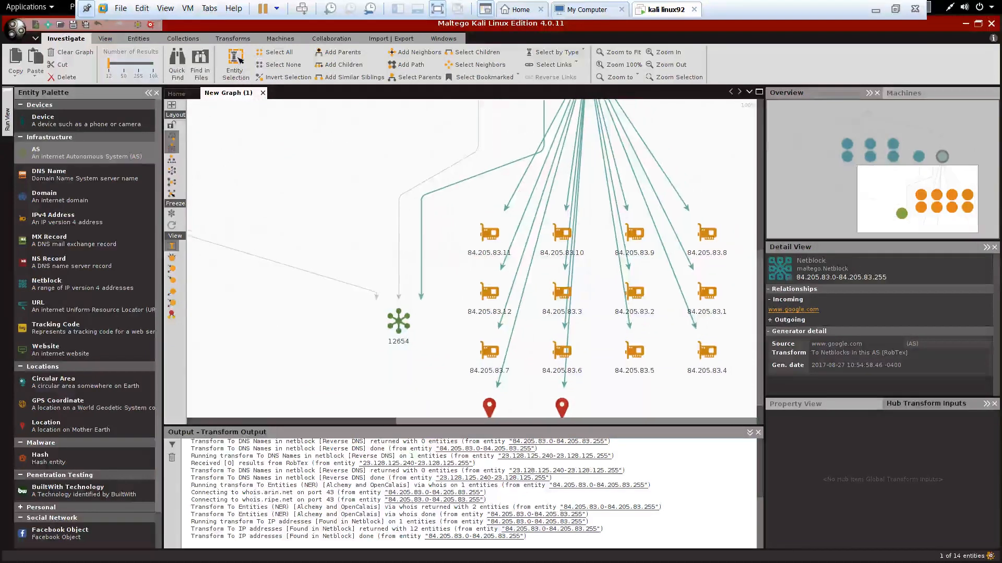
pyautogui.click(635, 350)
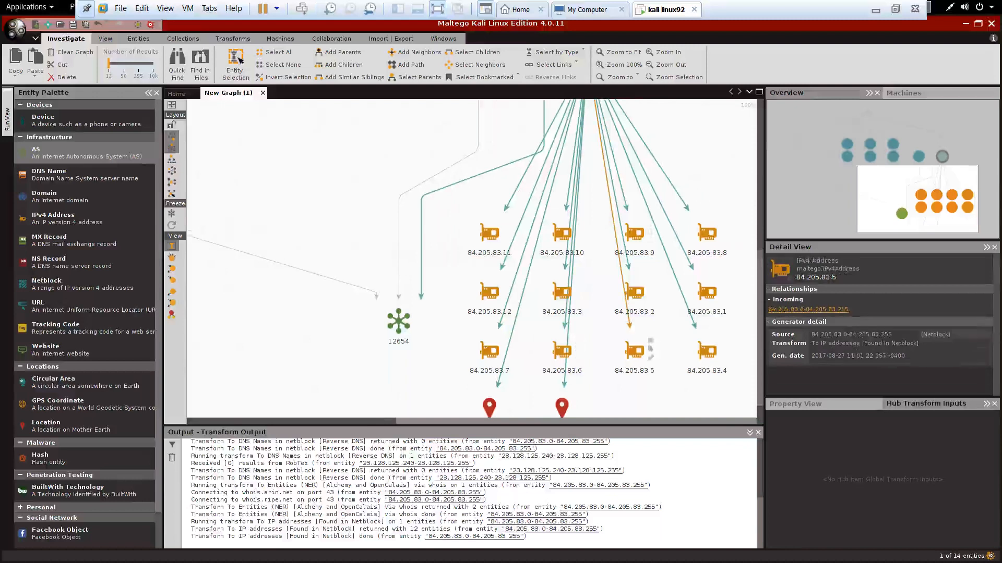
pyautogui.click(504, 226)
pyautogui.click(808, 310)
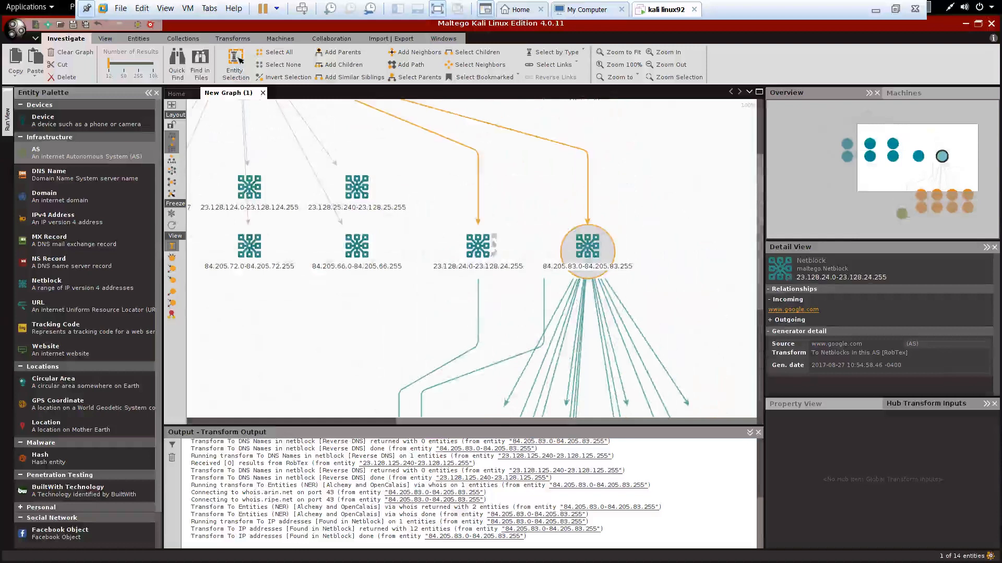
# Step: Run the To Location [city, country] transform on the netblock 23.128.24.0-23.128.24.255, accepting its disclaimer
pyautogui.rightClick(479, 248)
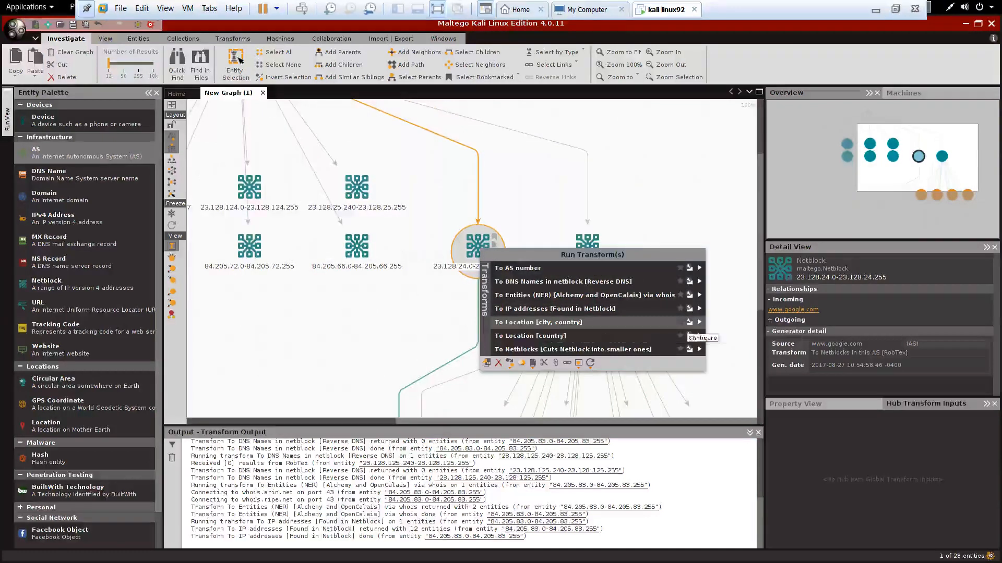
pyautogui.click(699, 322)
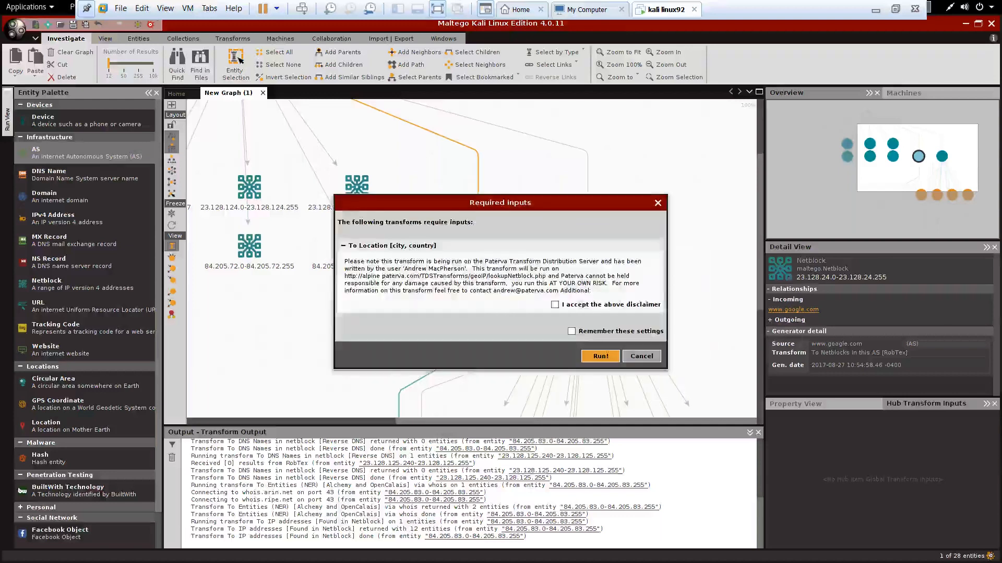
pyautogui.click(555, 305)
pyautogui.press('Return')
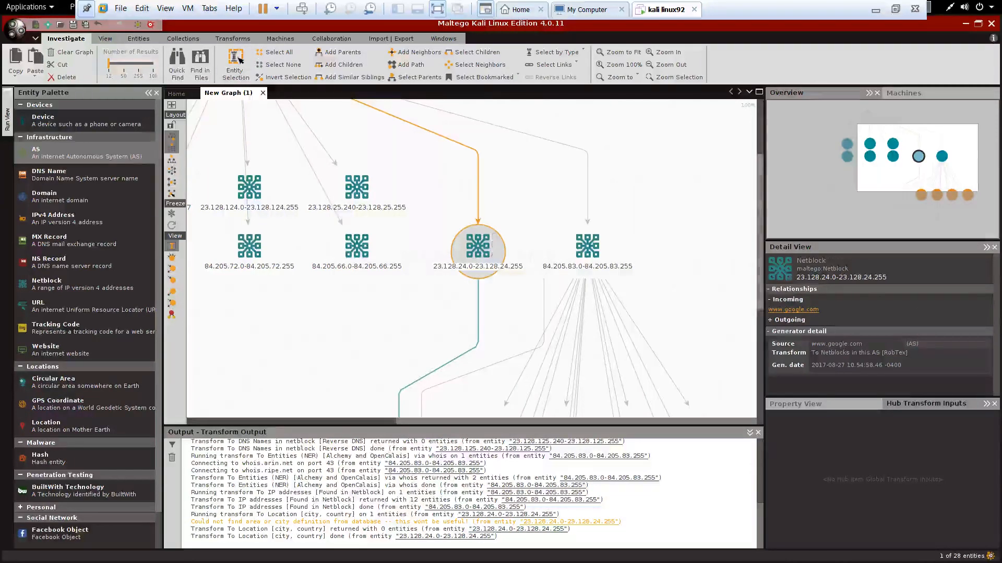
pyautogui.scroll(-5, 469, 261)
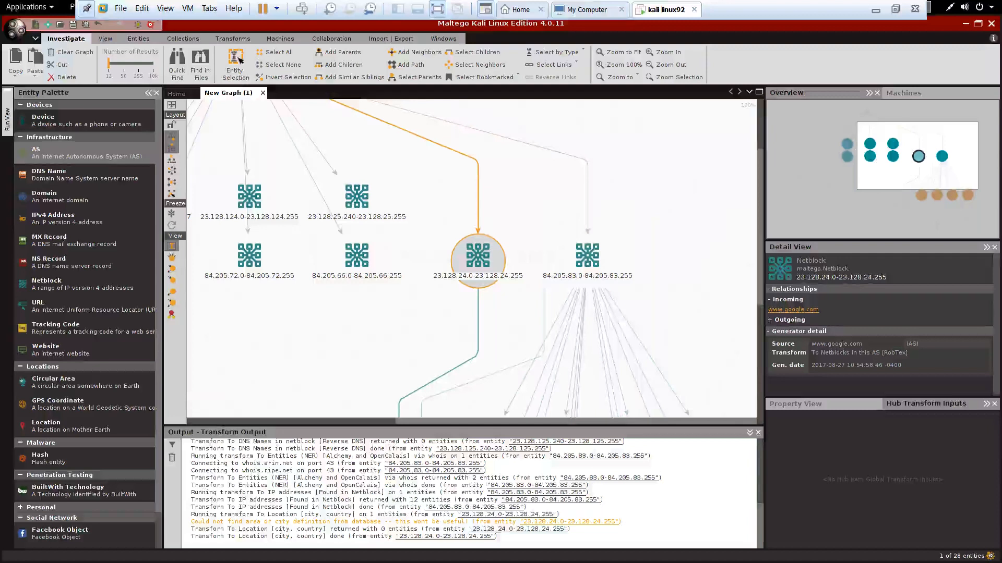
# Step: Run the To Location [city, country] transform on the netblock 84.205.83.0-84.205.83.255 and check its location entities
pyautogui.click(587, 256)
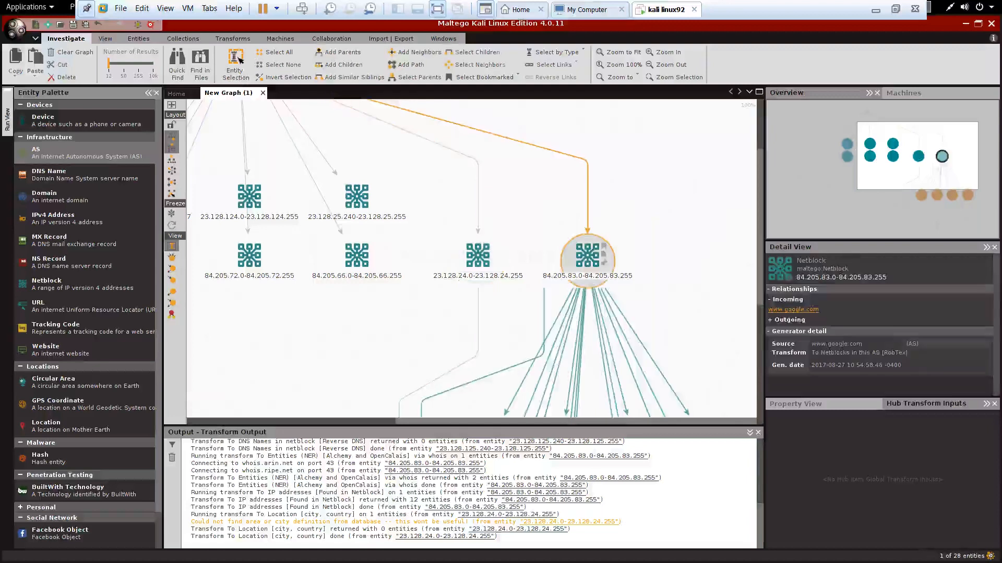
pyautogui.rightClick(589, 260)
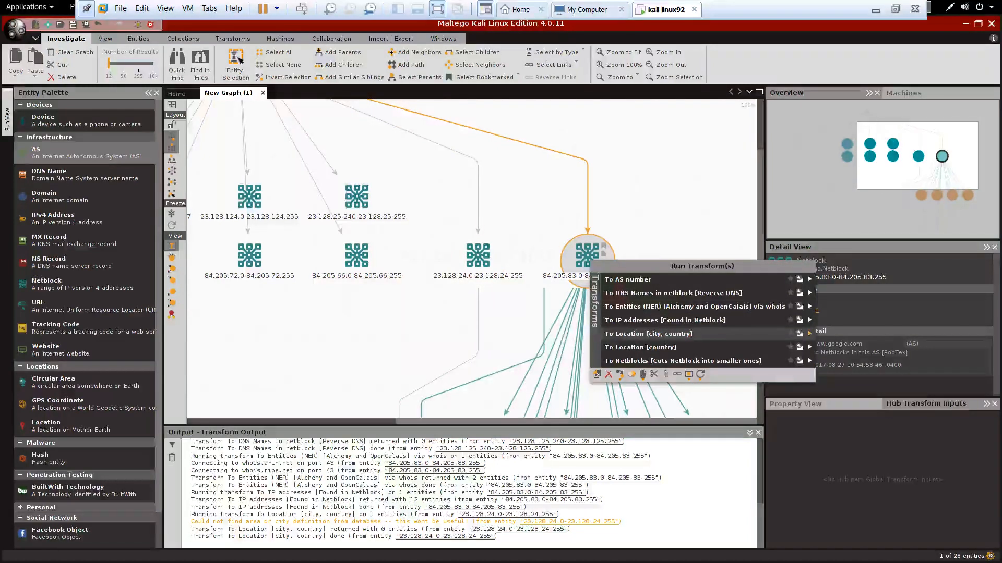
pyautogui.click(808, 334)
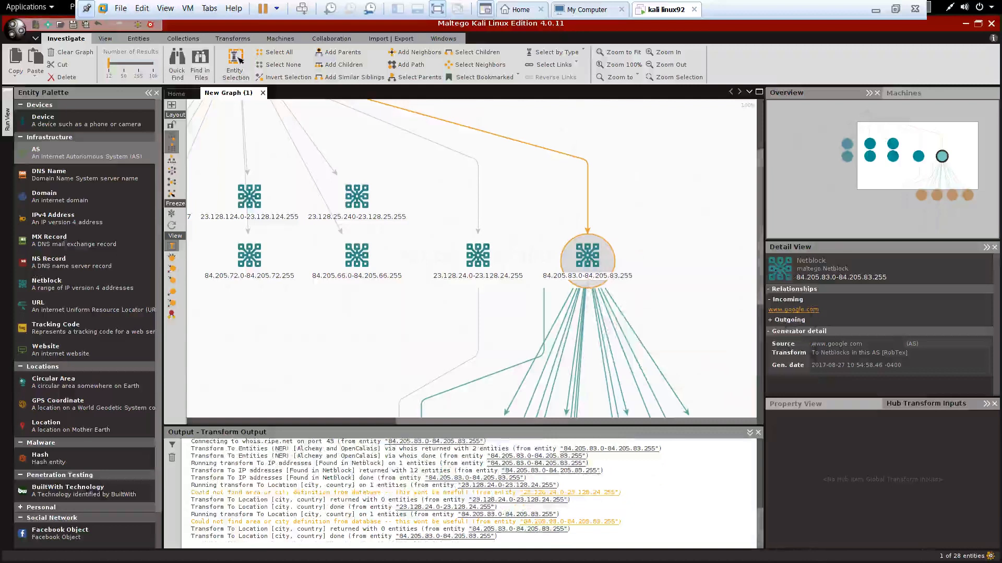
pyautogui.scroll(-5, 470, 261)
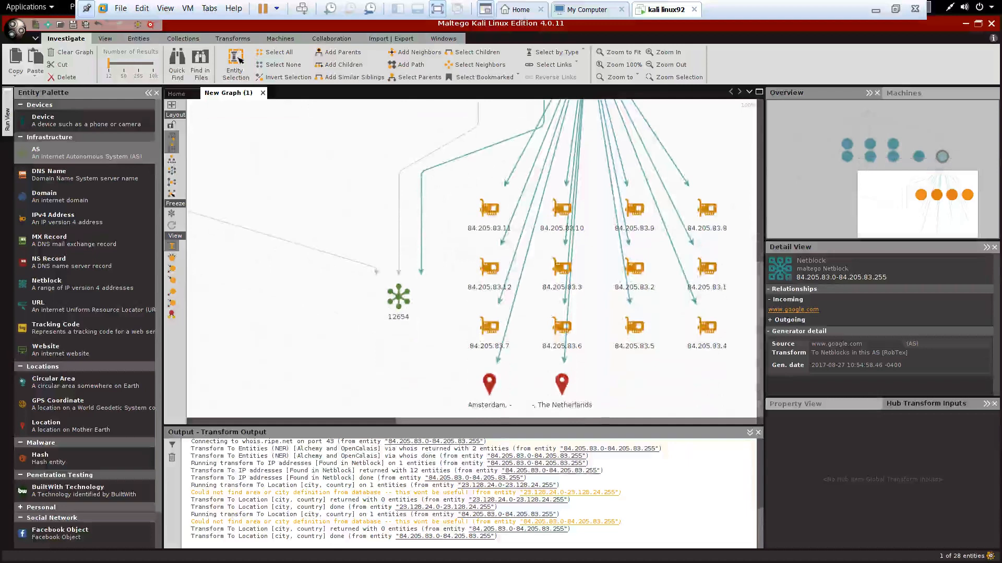
pyautogui.click(561, 385)
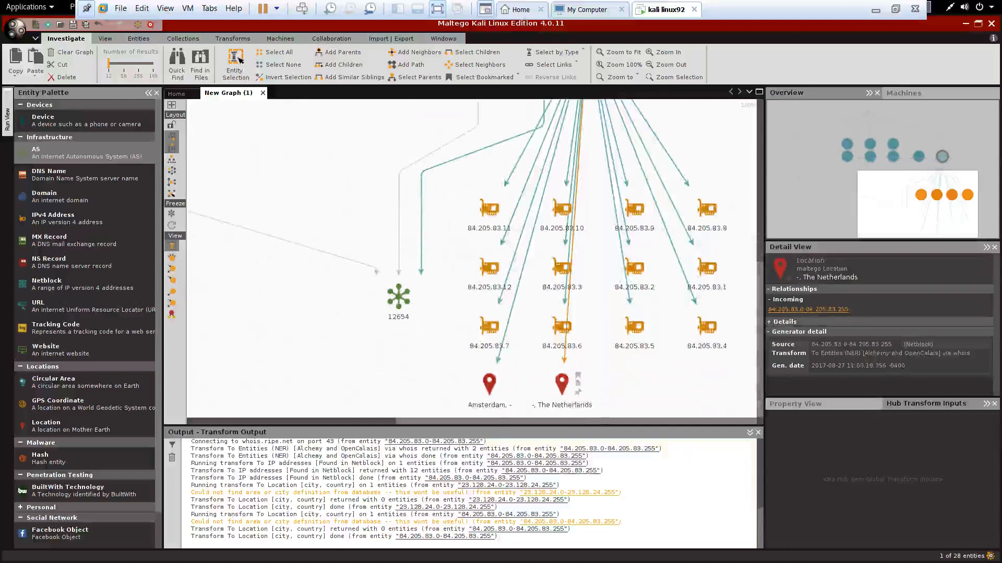
pyautogui.click(808, 309)
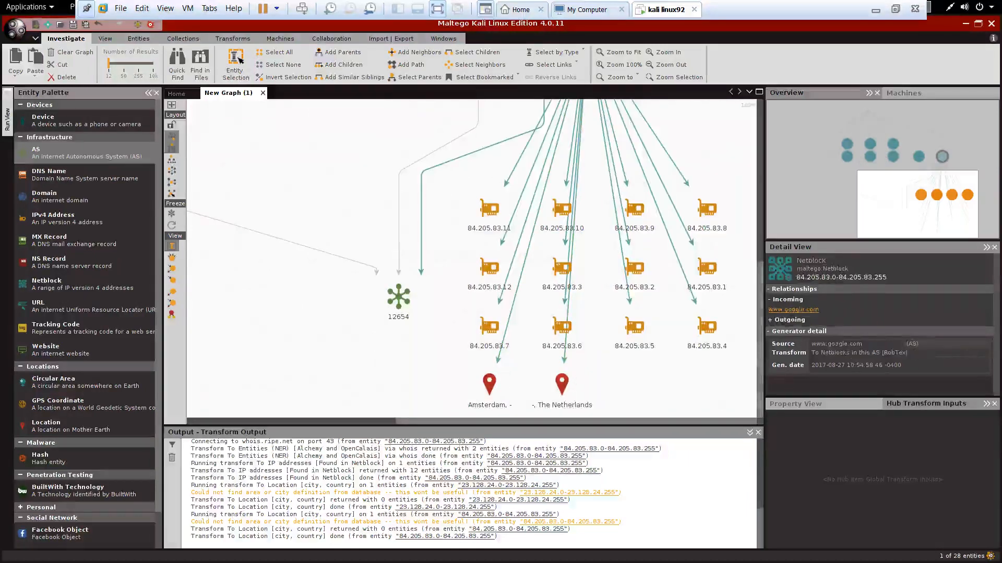
# Step: Run the To Location [country] transform on the netblock 84.205.83.0-84.205.83.255, accepting its disclaimer, and check the entities beneath it
pyautogui.scroll(2, 470, 258)
pyautogui.scroll(6, 469, 258)
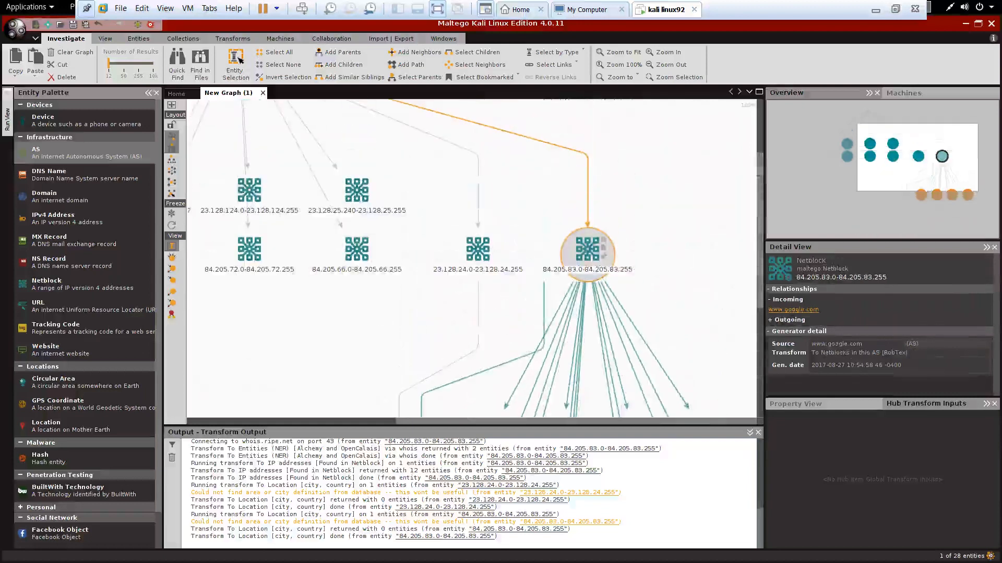
pyautogui.rightClick(588, 251)
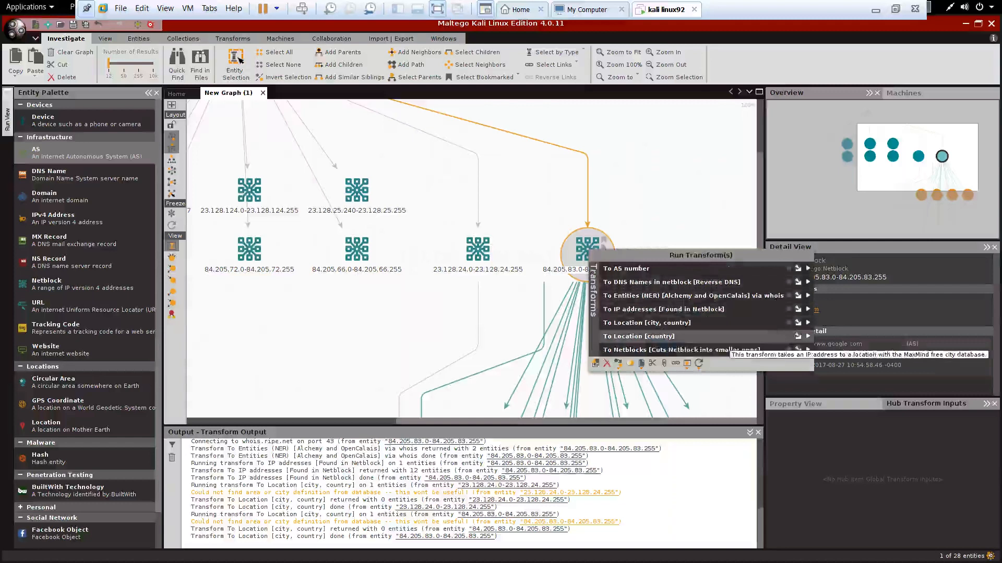
pyautogui.click(807, 336)
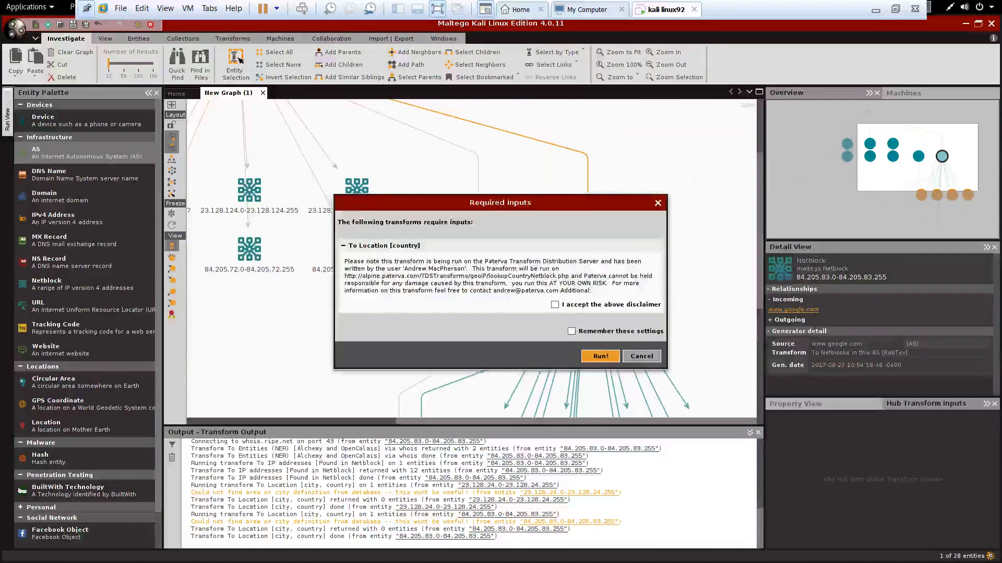
pyautogui.click(555, 305)
pyautogui.press('Return')
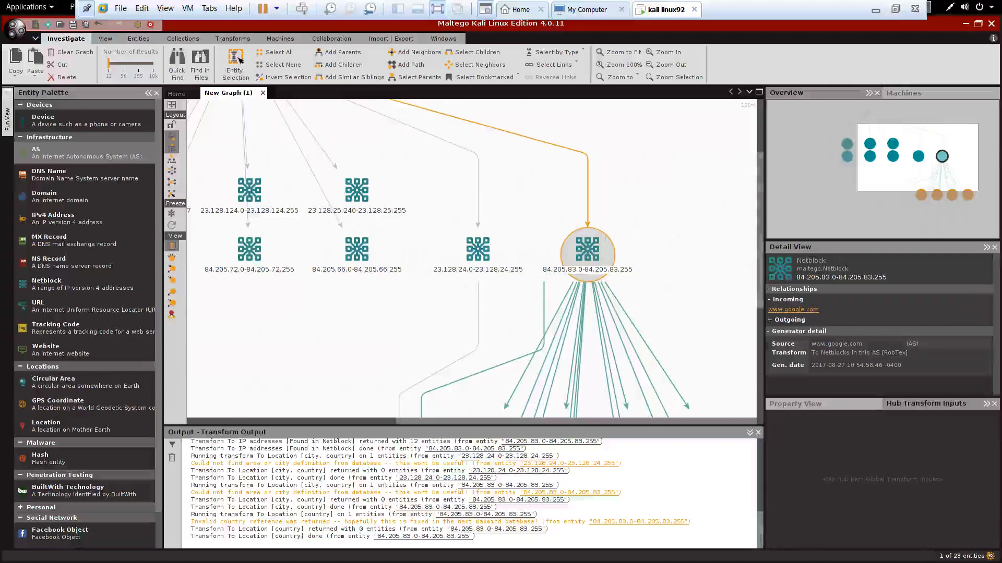
pyautogui.scroll(-3, 469, 261)
pyautogui.scroll(-5, 470, 261)
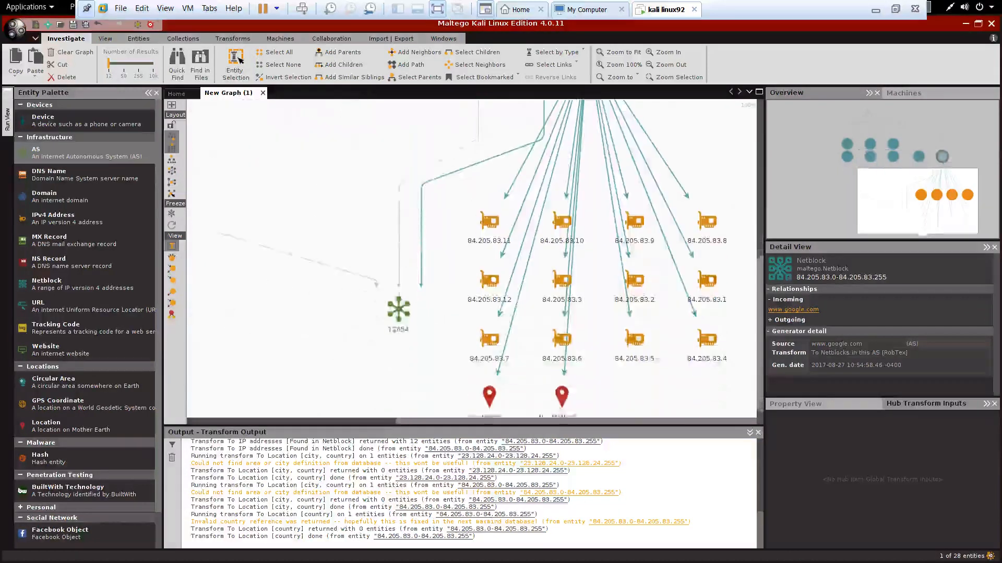
pyautogui.scroll(8, 469, 261)
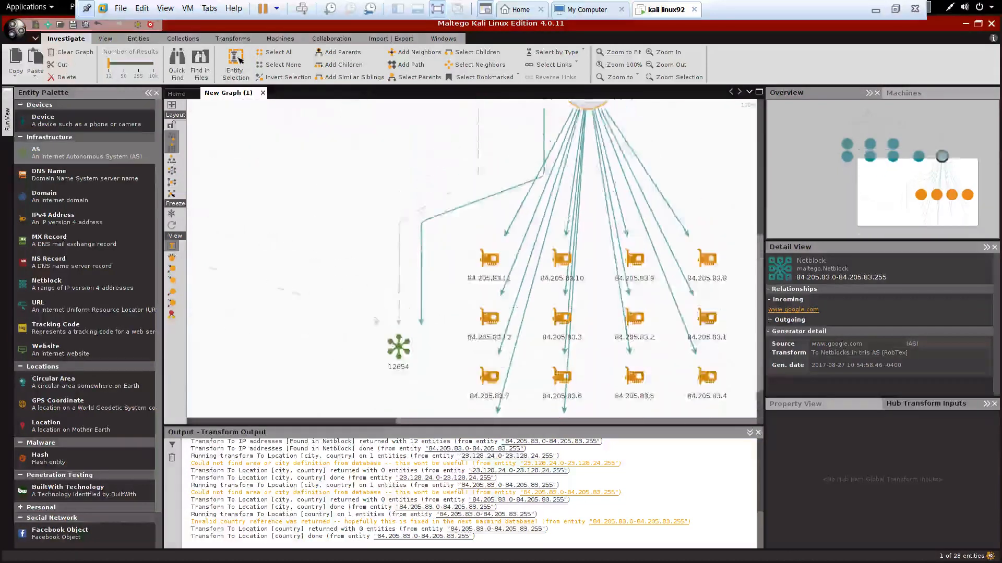
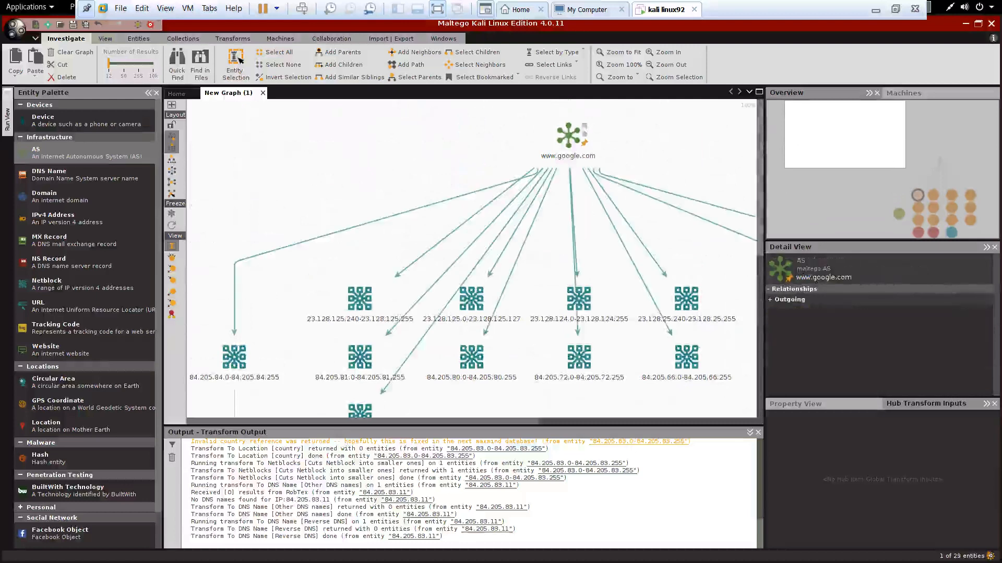
pyautogui.click(360, 298)
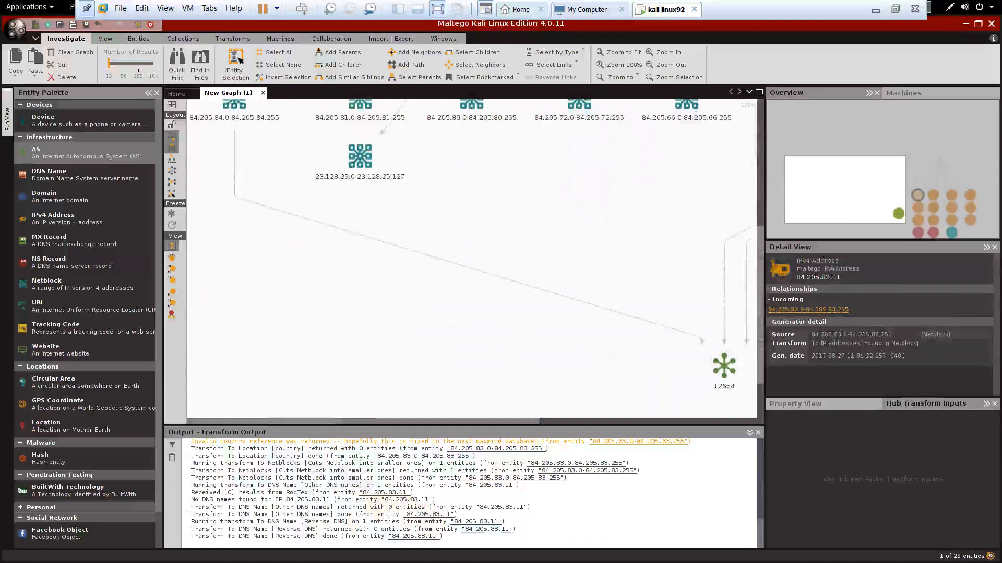
pyautogui.click(723, 367)
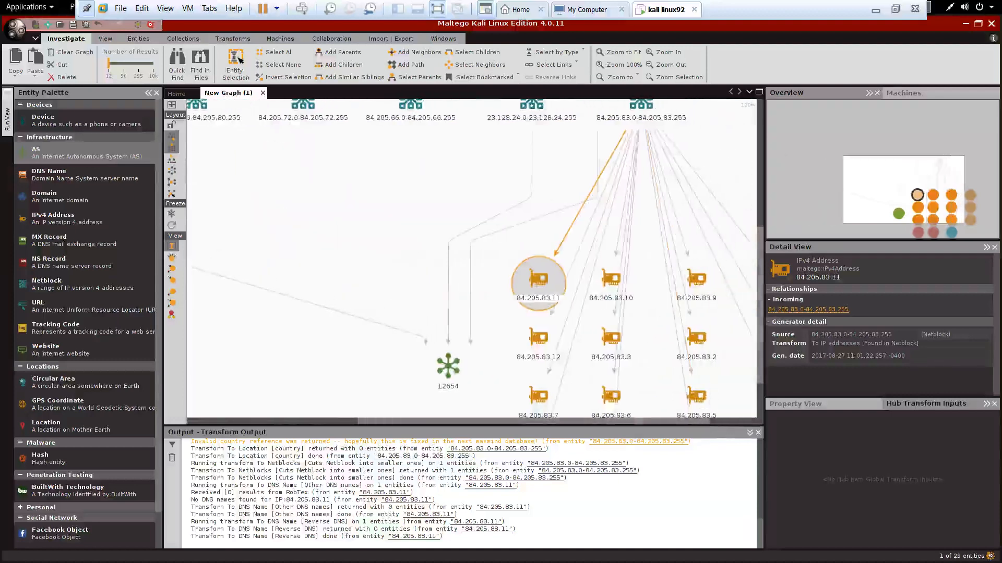
pyautogui.scroll(3, 469, 261)
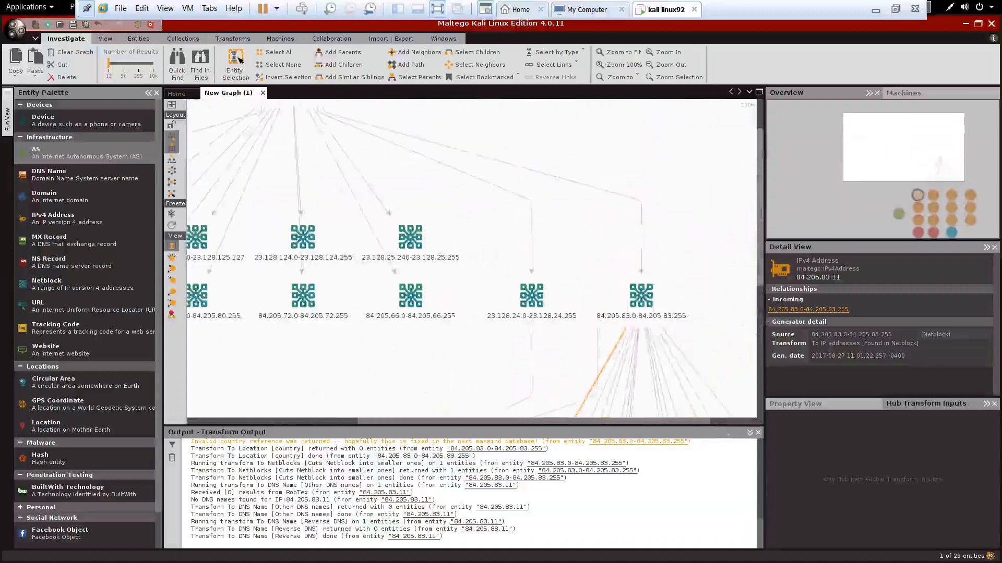
pyautogui.scroll(-3, 470, 261)
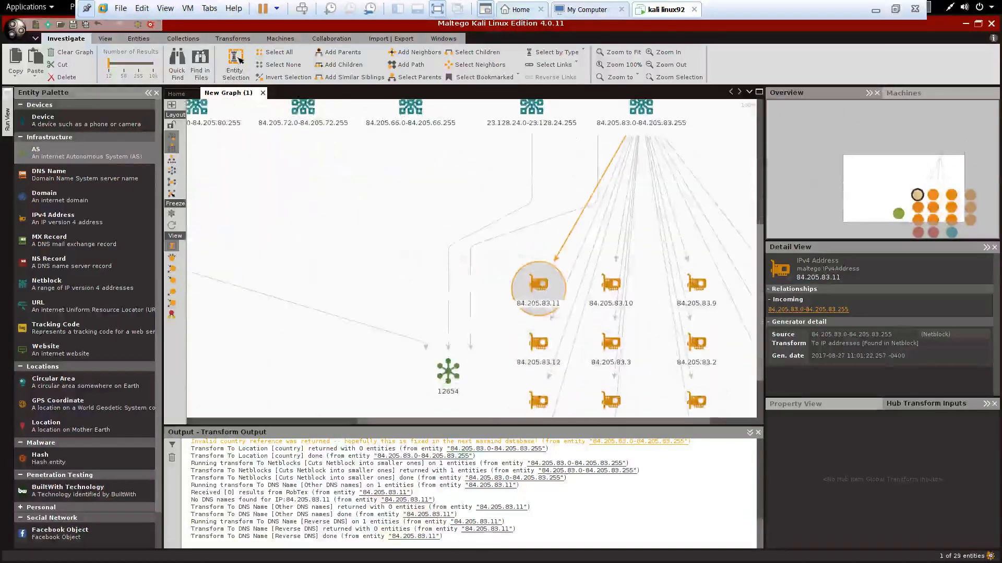
# Step: Look over the IPv4 address, location and netblock entities beneath the netblock 84.205.83.0-84.205.83.255
pyautogui.click(589, 198)
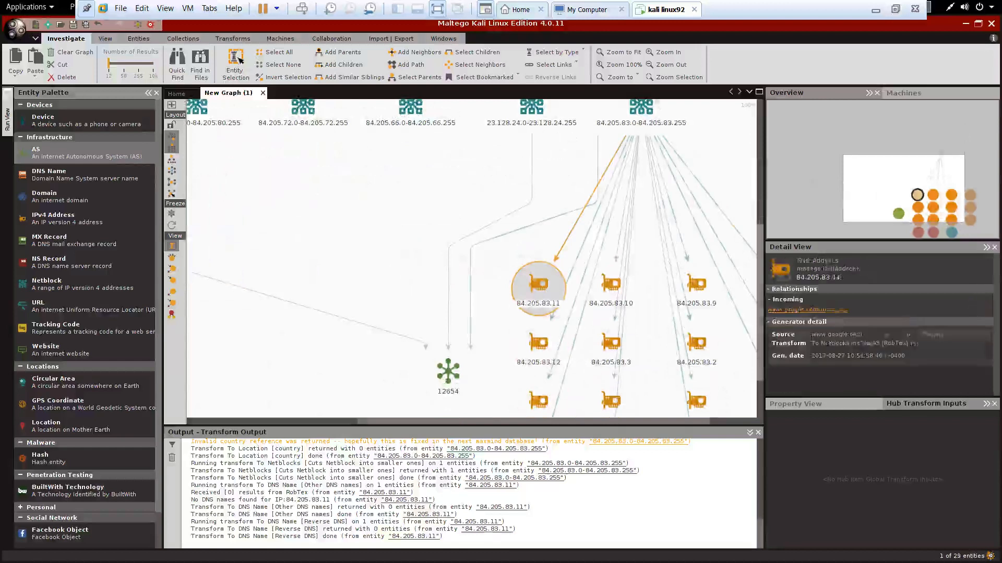
pyautogui.click(538, 284)
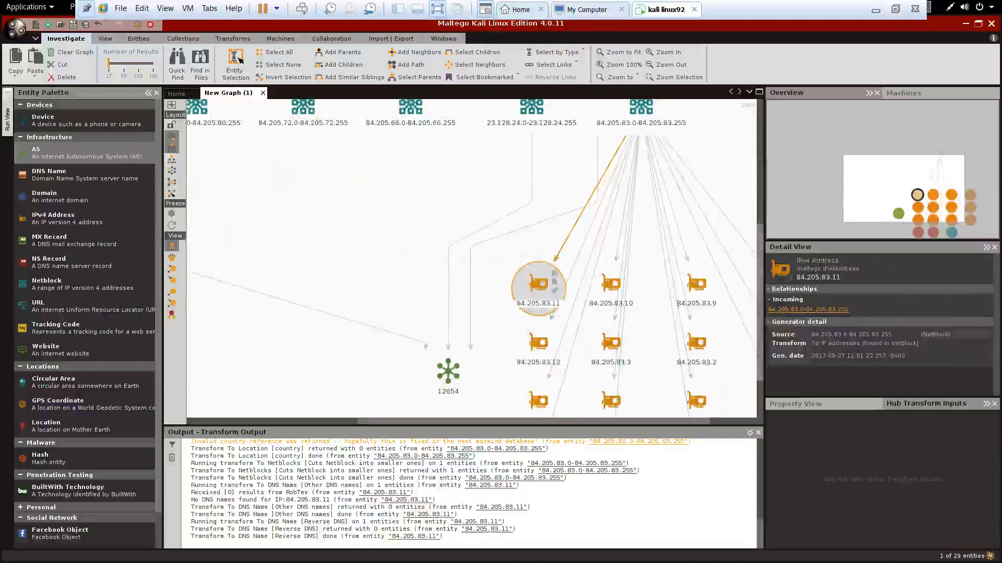
pyautogui.moveTo(611, 284)
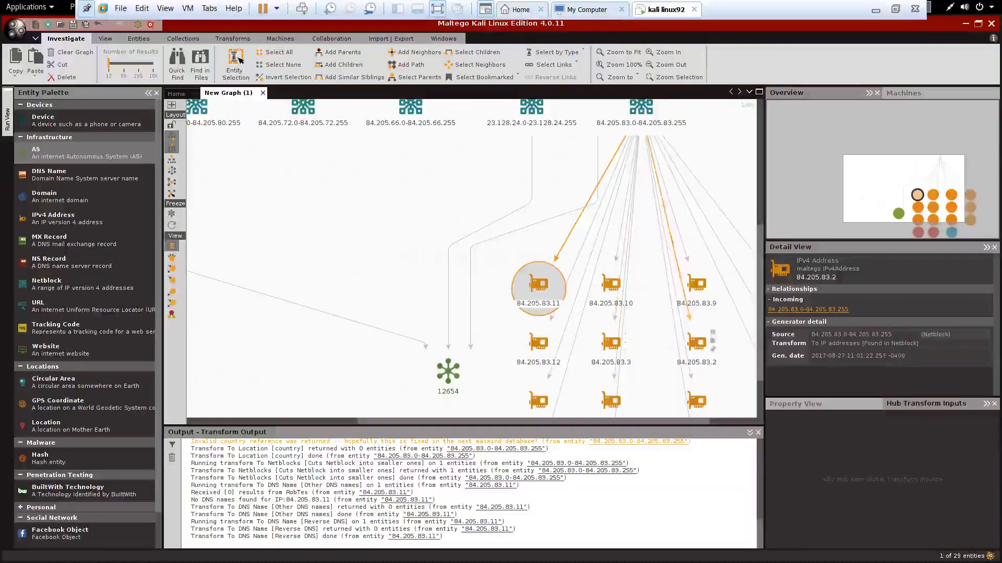
pyautogui.scroll(-3, 469, 261)
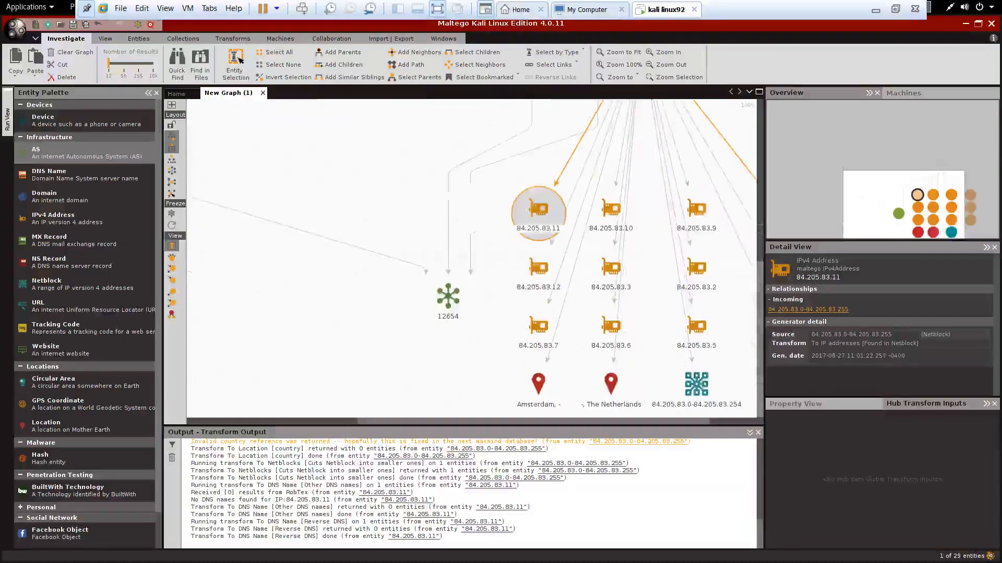
pyautogui.moveTo(538, 385)
pyautogui.moveTo(611, 385)
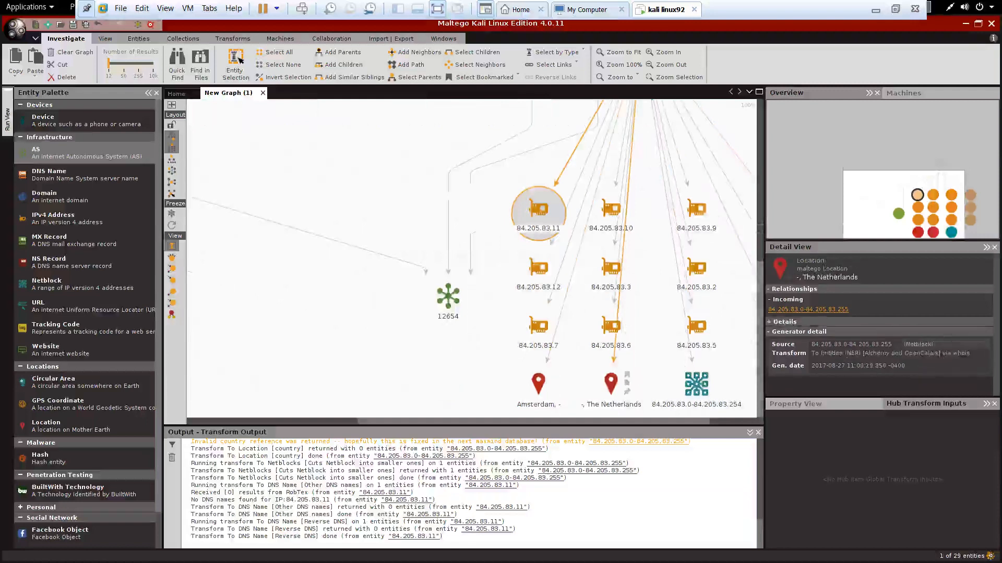
pyautogui.moveTo(695, 385)
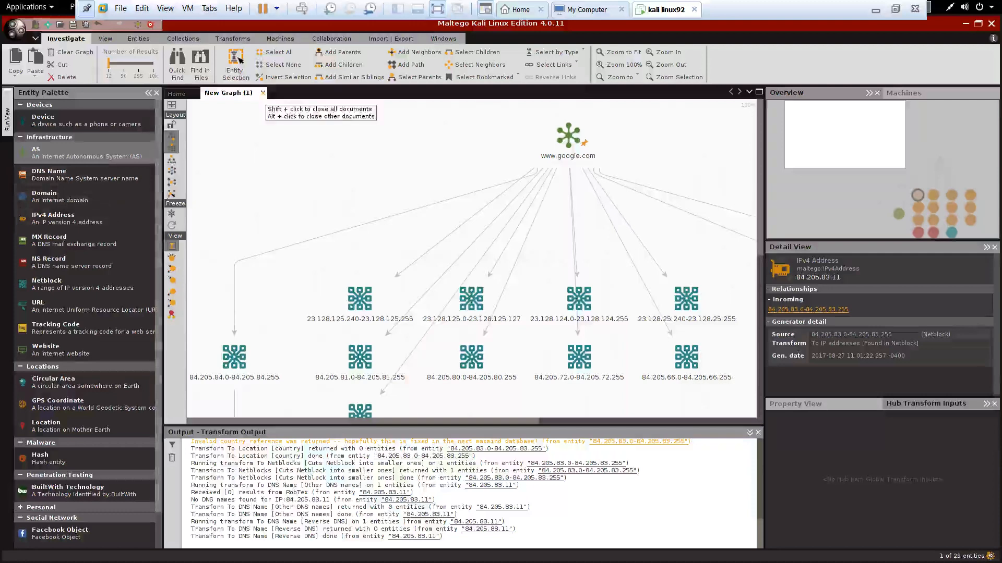
# Step: Start closing the graph, choose to save it, and set its file name to New Graph (1)-maltigo
pyautogui.click(262, 92)
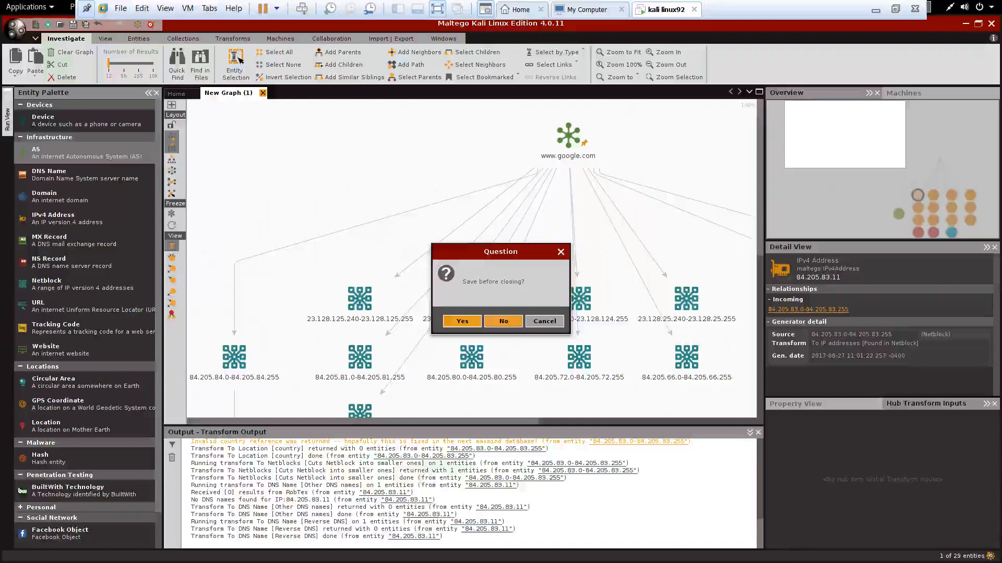
pyautogui.press('Escape')
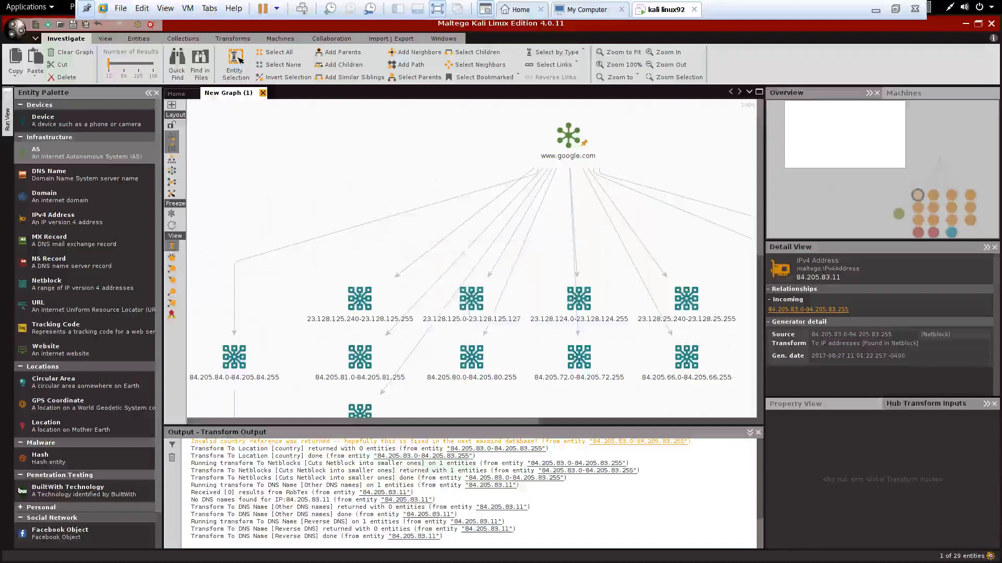
pyautogui.hotkey('ctrl', 's')
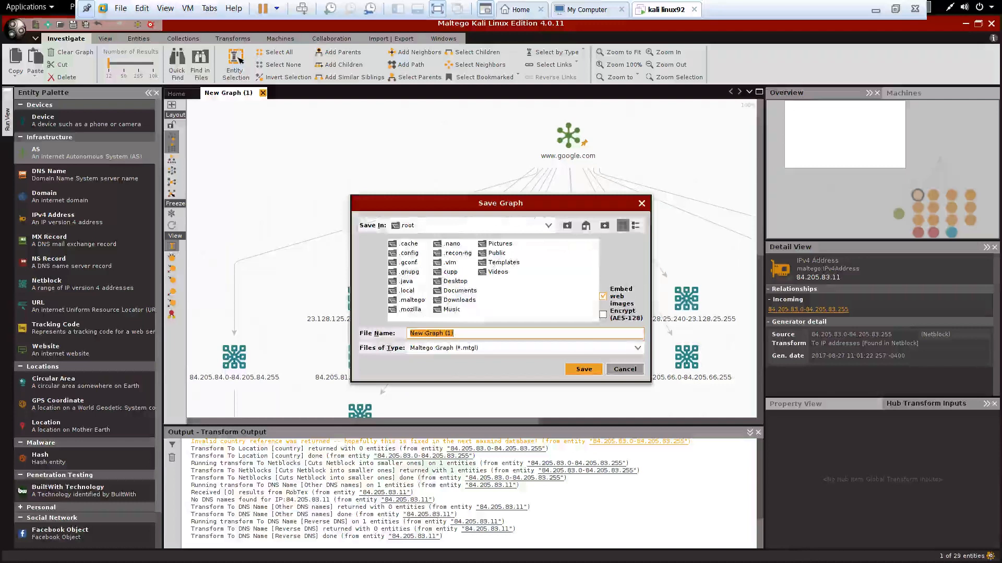
pyautogui.click(454, 333)
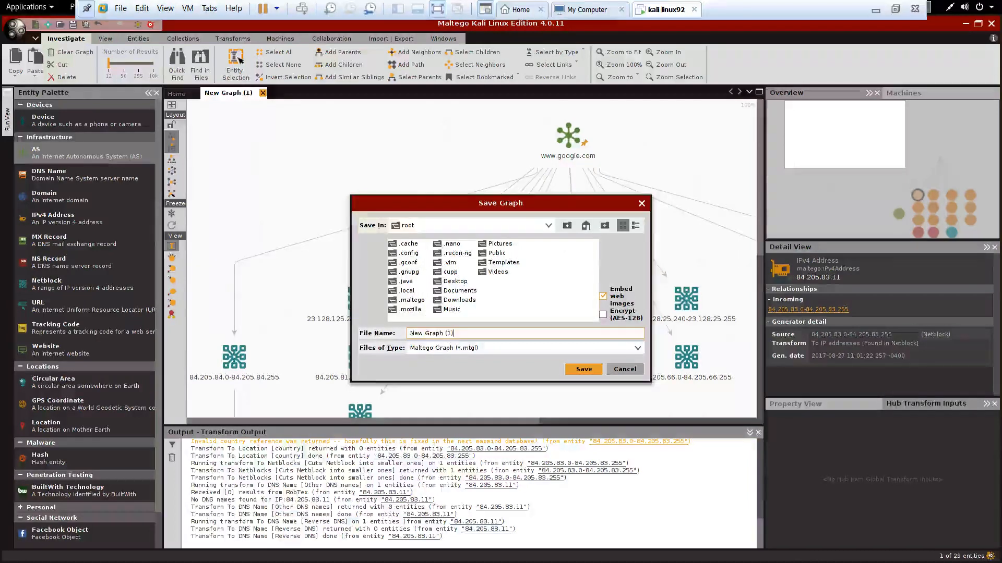
pyautogui.write('-maltigo')
# Step: Create a folder named maltigo under root, save the graph in it and close the graph
pyautogui.click(547, 225)
pyautogui.click(548, 226)
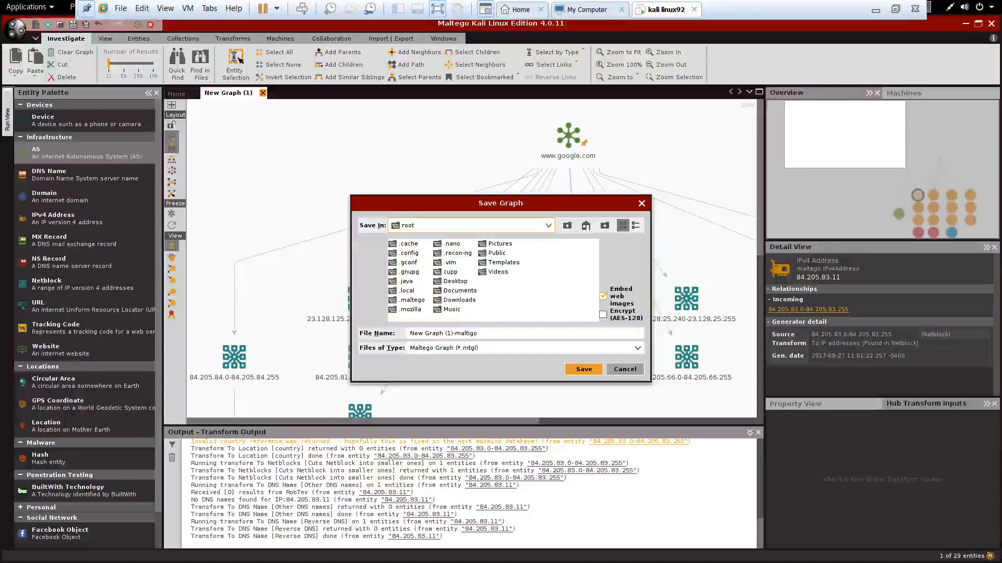
pyautogui.click(546, 285)
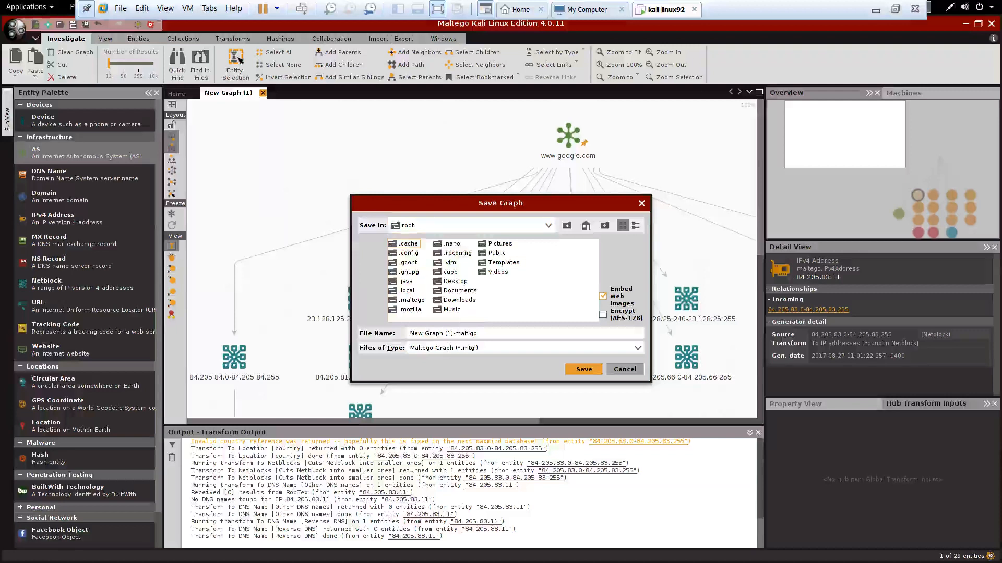
pyautogui.rightClick(561, 307)
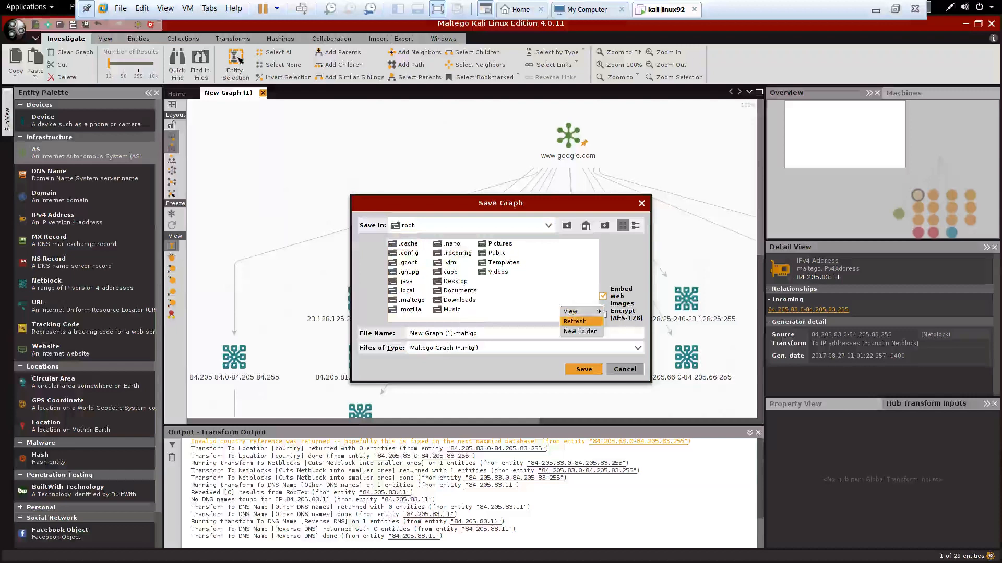
pyautogui.click(579, 331)
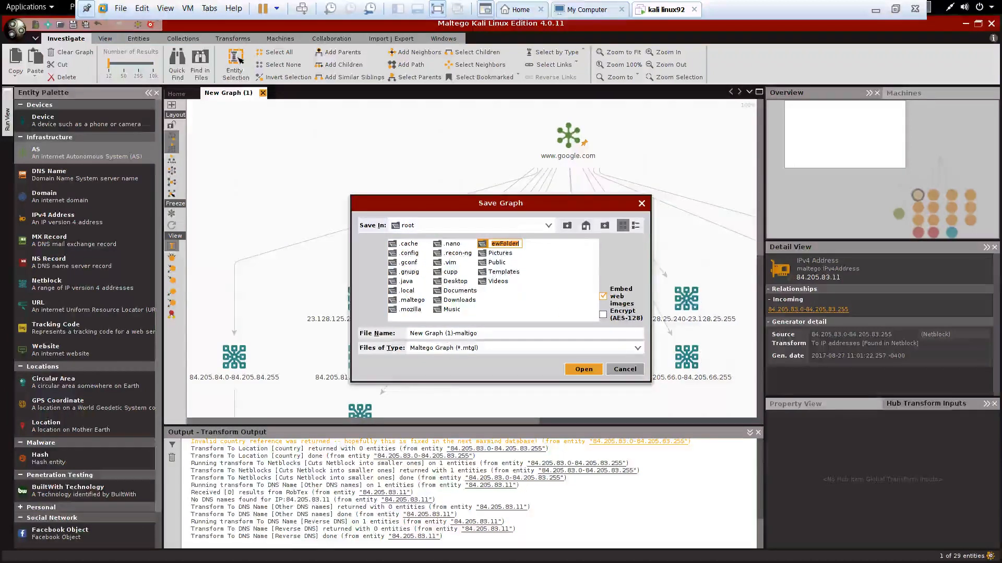
pyautogui.write('maltigo')
pyautogui.press('Return')
pyautogui.press('Return')
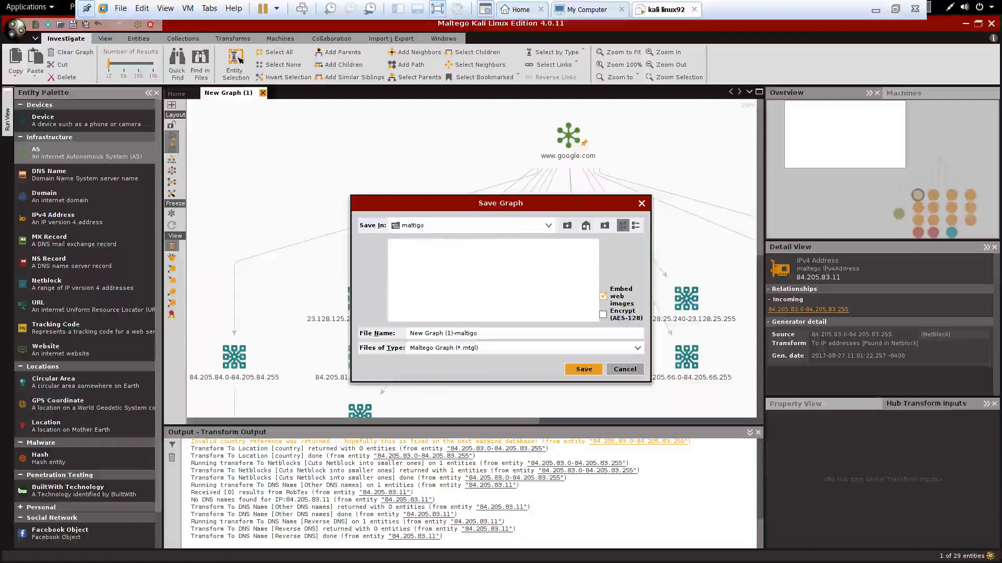
pyautogui.press('Return')
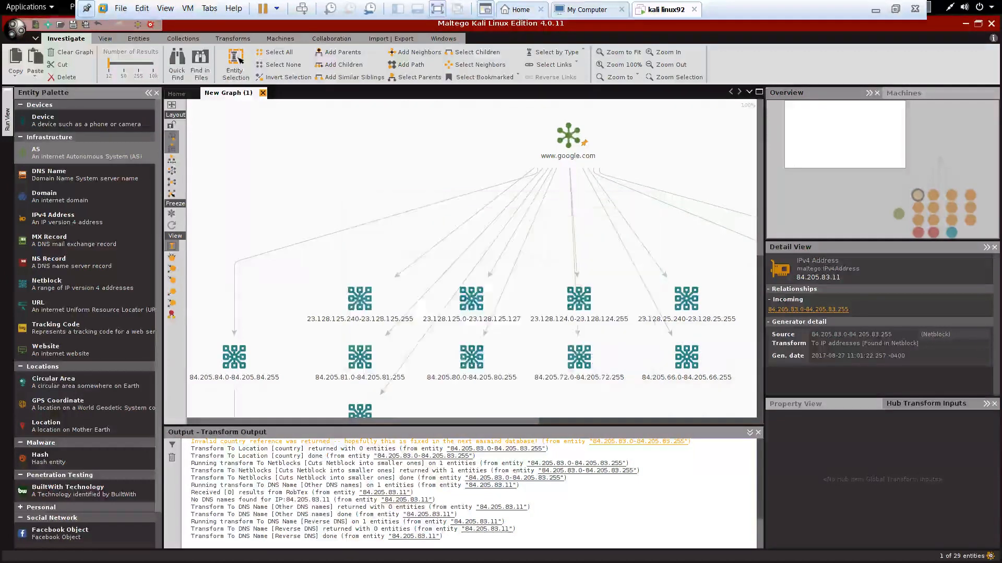
pyautogui.hotkey('ctrl', 'w')
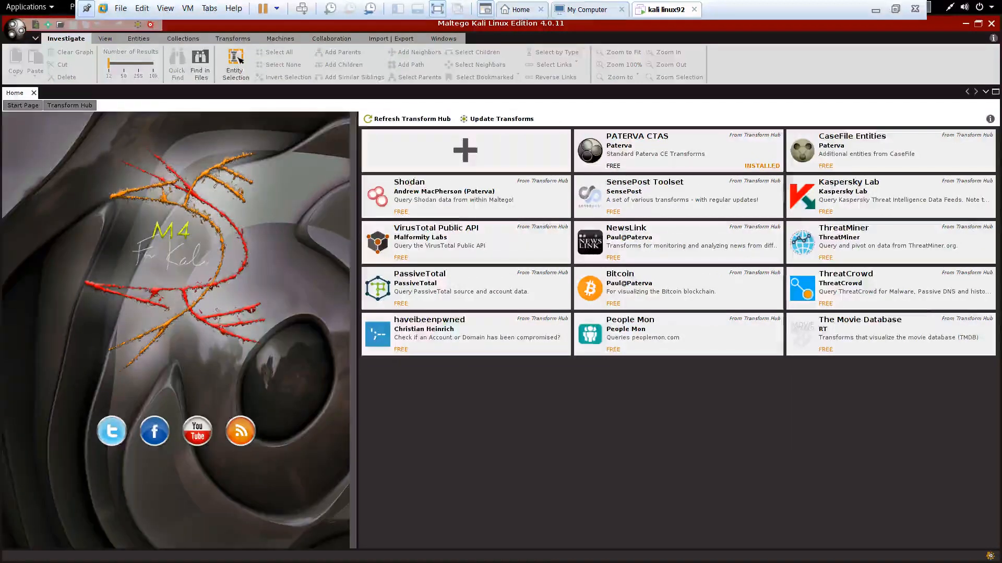
pyautogui.click(16, 30)
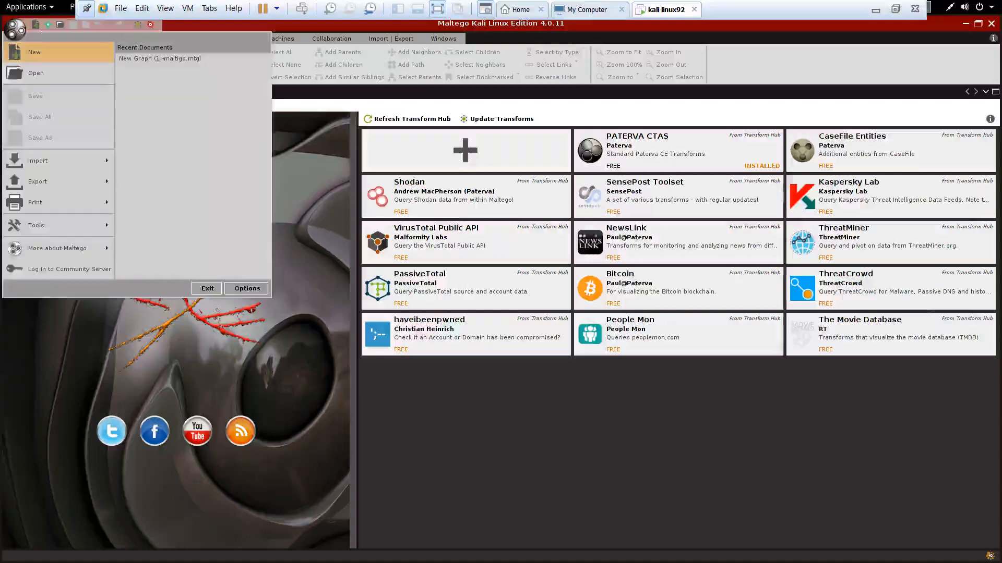
pyautogui.click(34, 52)
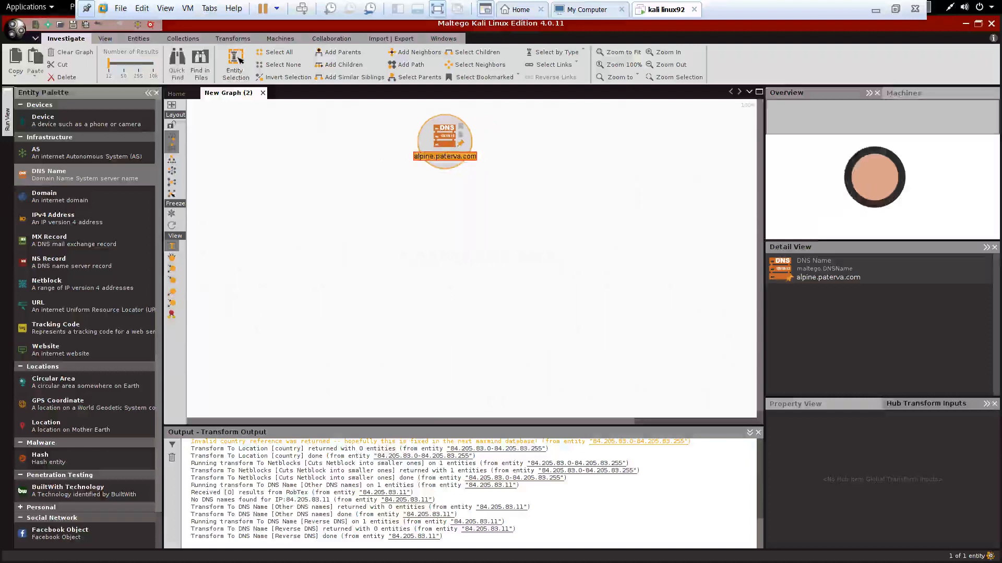
pyautogui.write('ww')
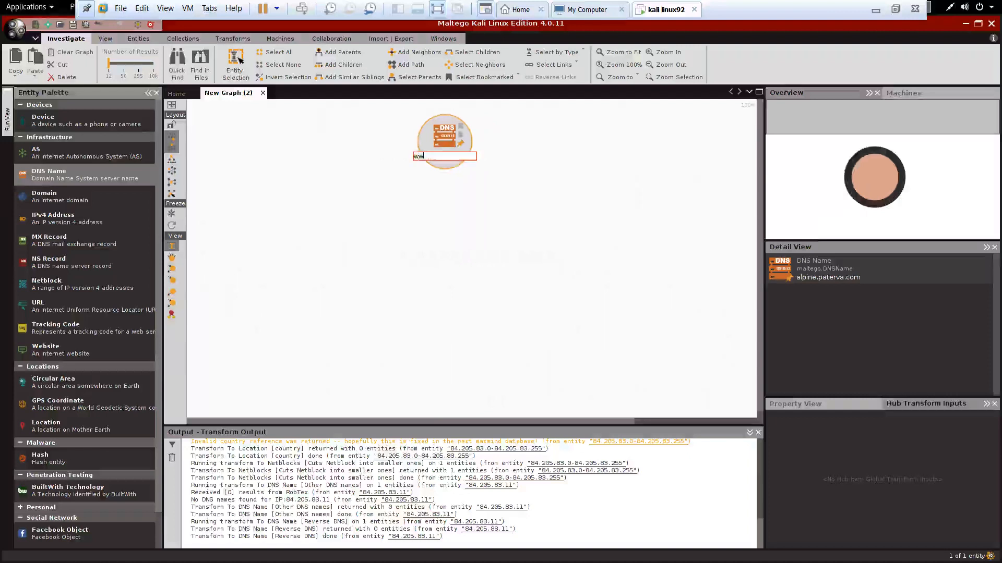
pyautogui.write('w.google.com')
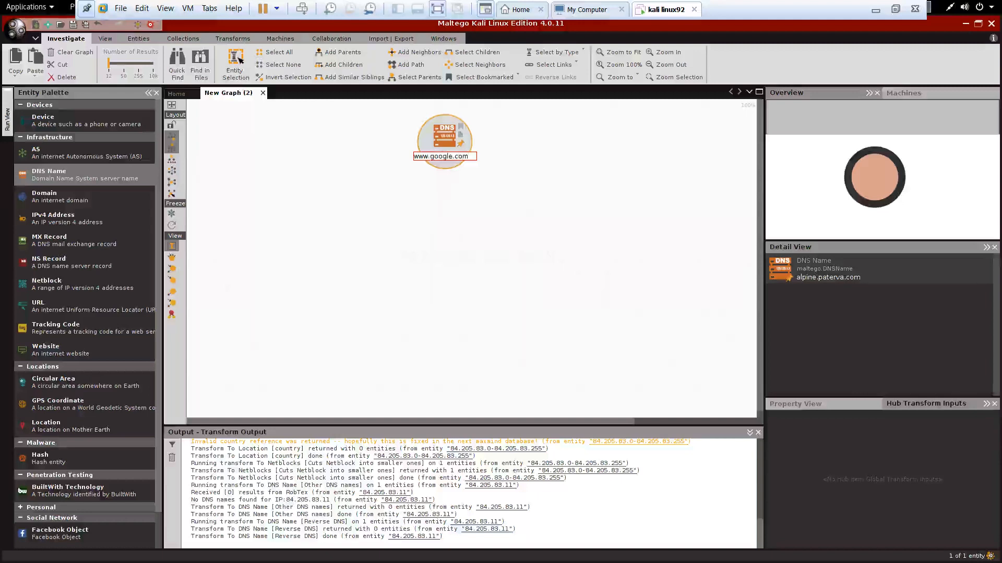
pyautogui.press('Return')
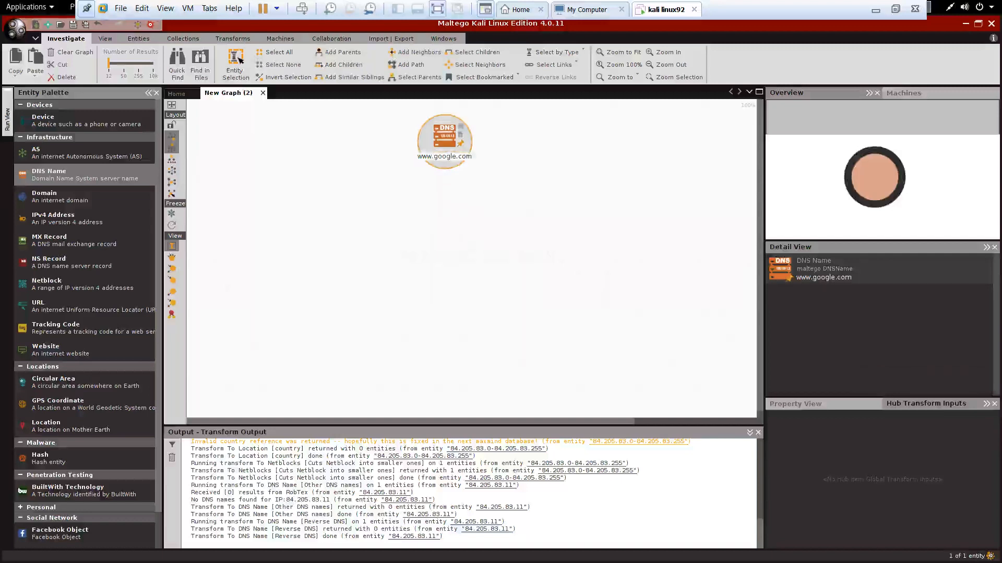
pyautogui.rightClick(451, 152)
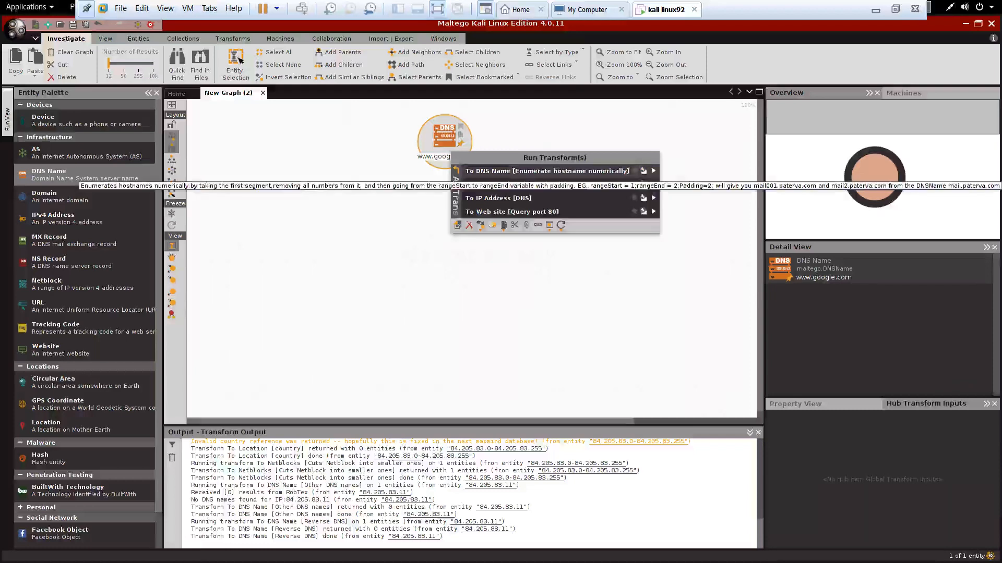
pyautogui.click(547, 171)
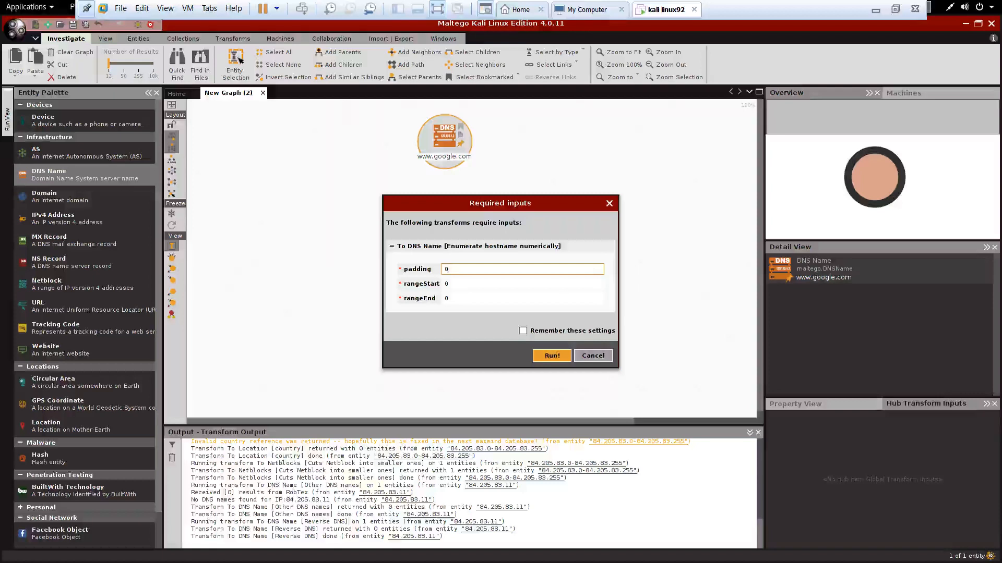
pyautogui.press('Return')
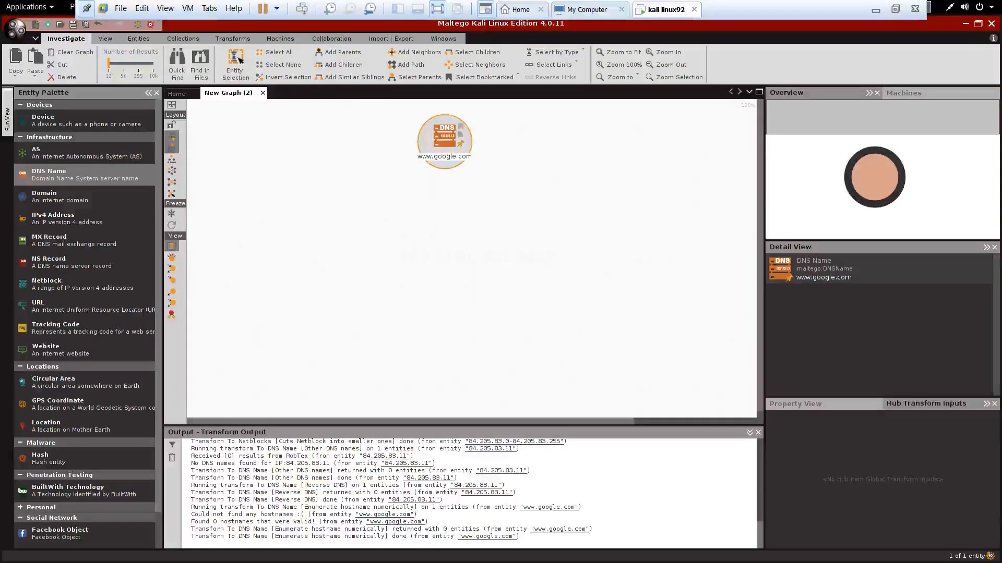
pyautogui.rightClick(444, 145)
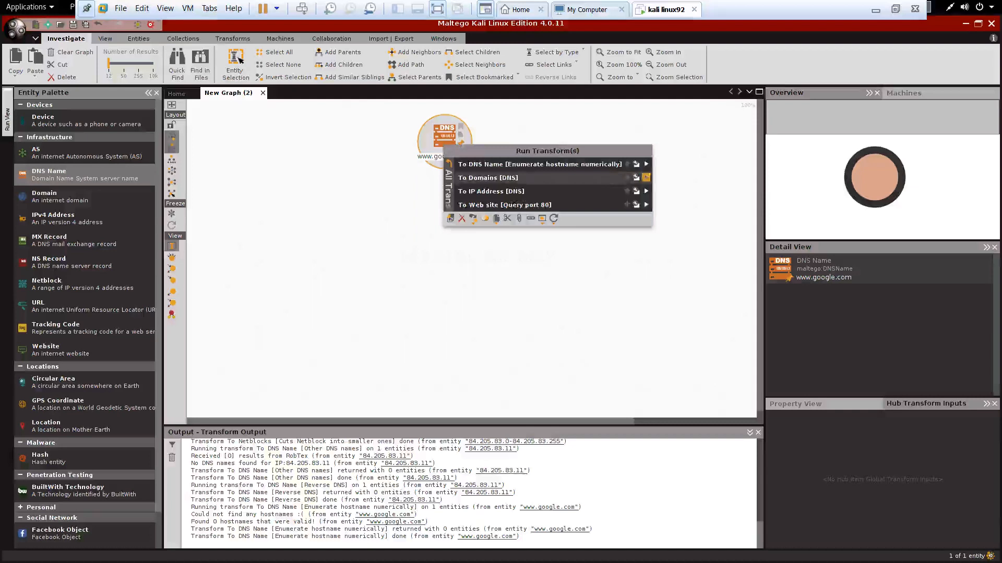
pyautogui.click(636, 177)
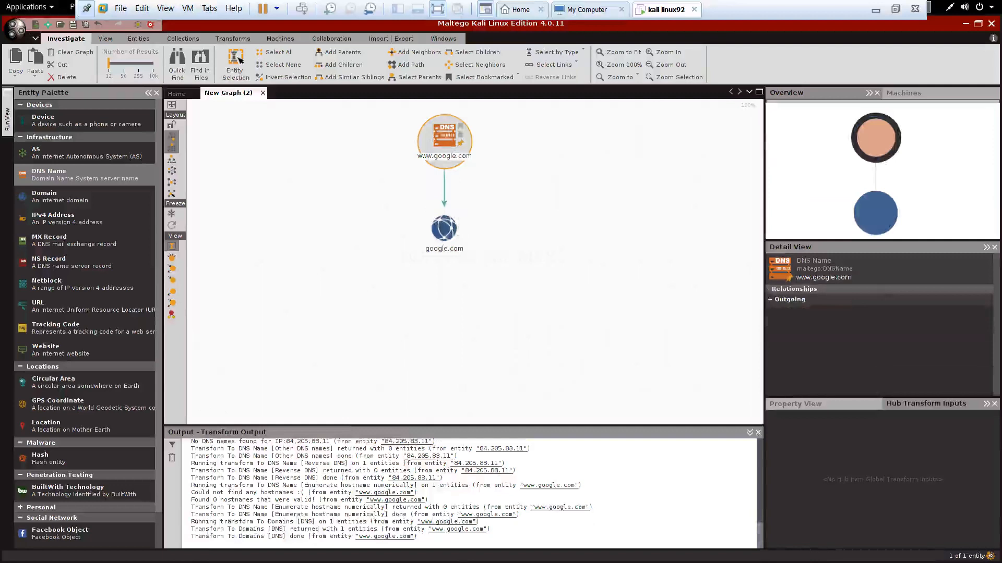
pyautogui.rightClick(444, 156)
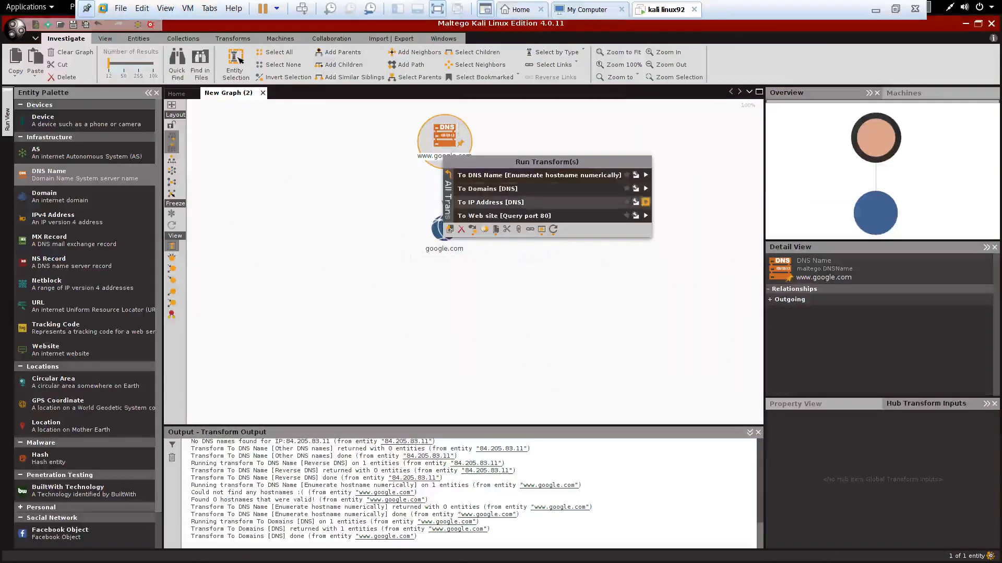
pyautogui.click(636, 202)
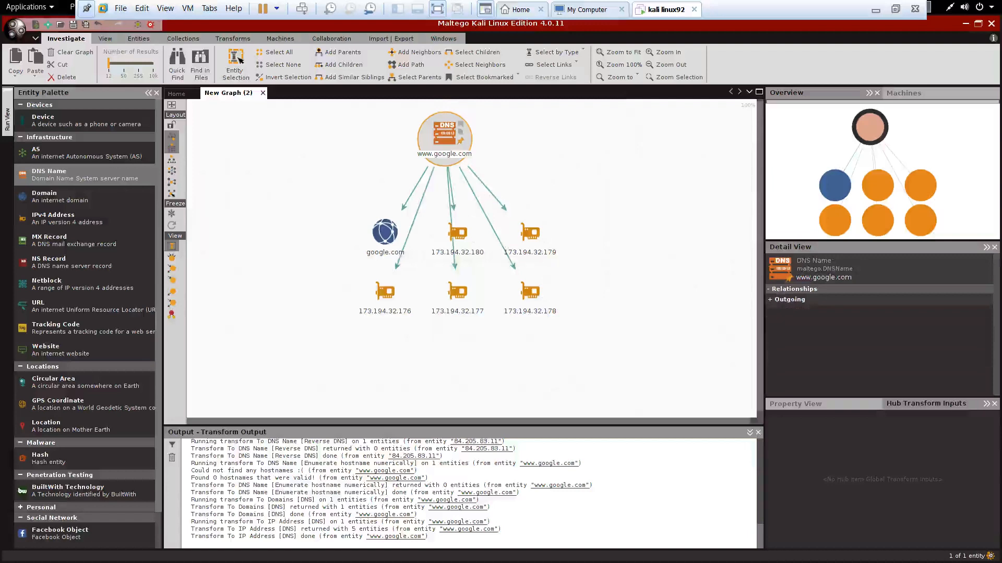
pyautogui.rightClick(447, 139)
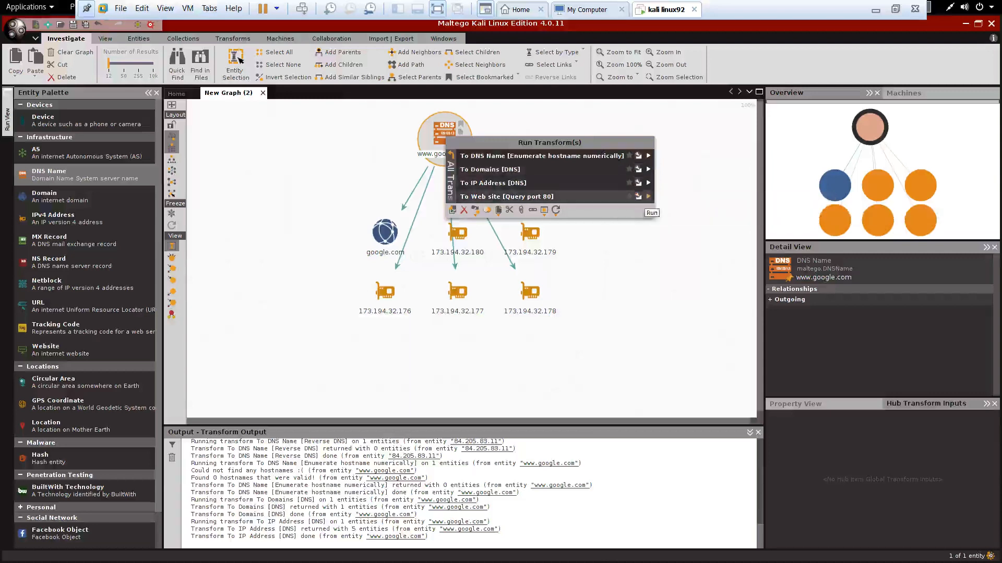
pyautogui.click(548, 196)
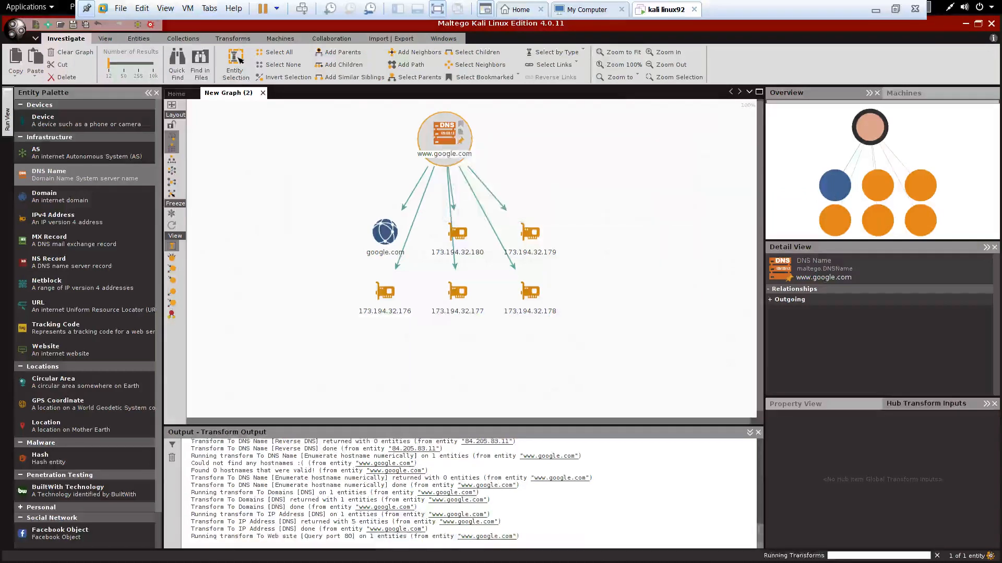
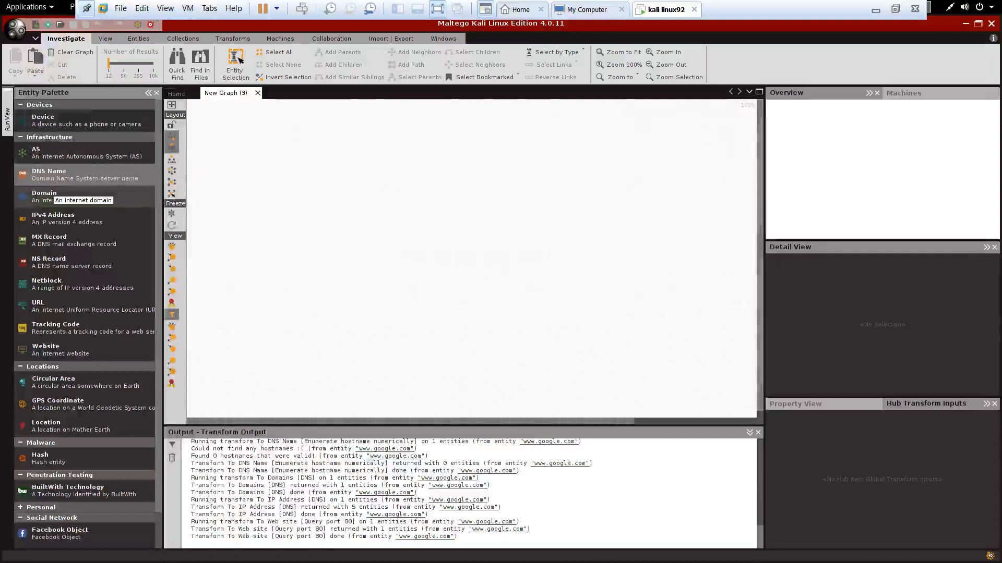
pyautogui.click(45, 196)
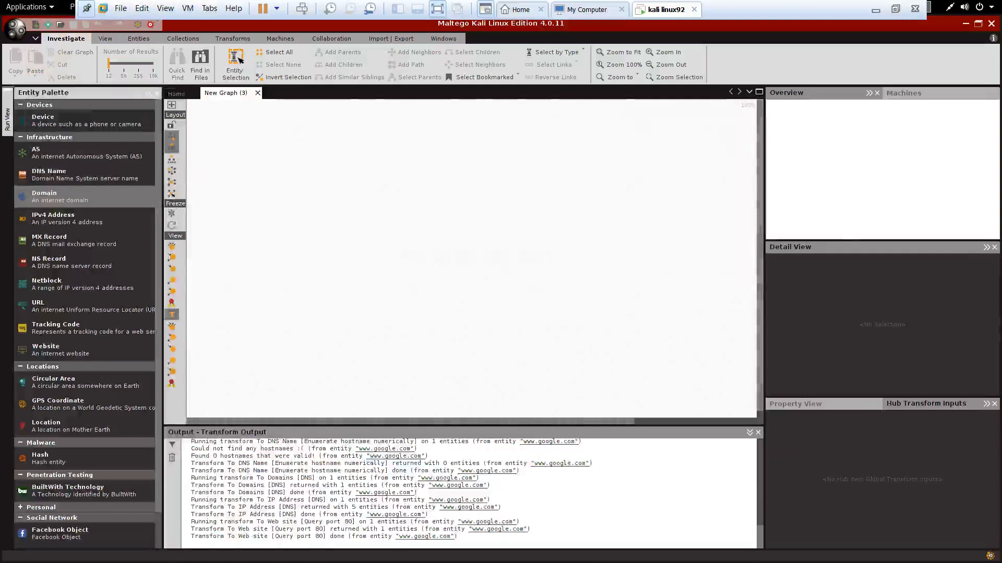
pyautogui.moveTo(45, 196); pyautogui.dragTo(417, 130)
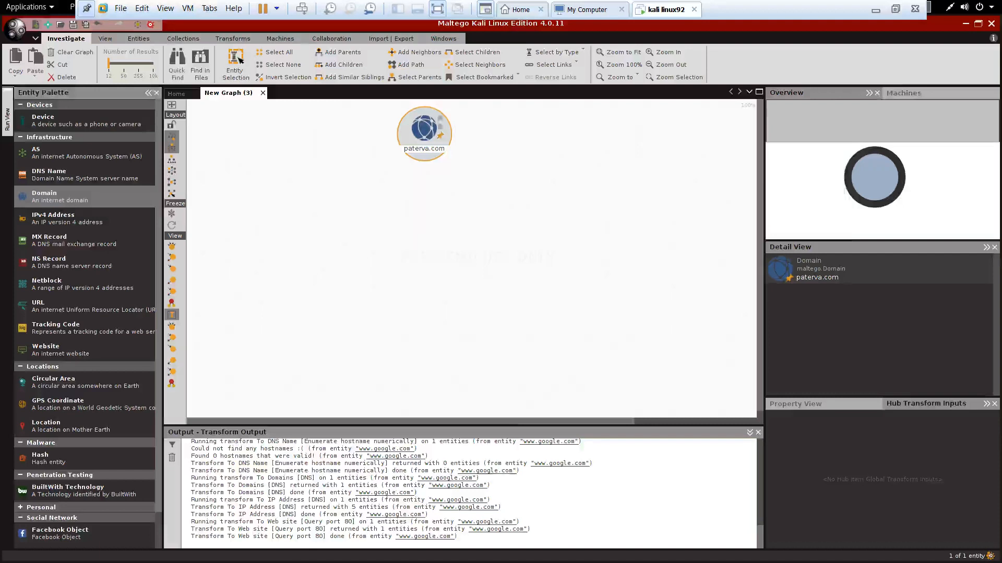
pyautogui.click(424, 148)
pyautogui.write('www.google.com')
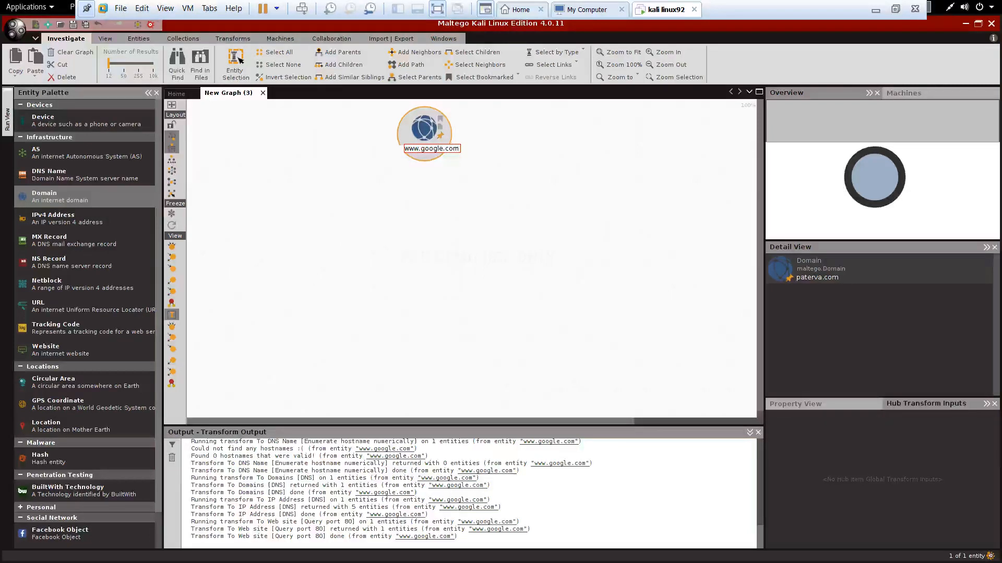
pyautogui.press('Return')
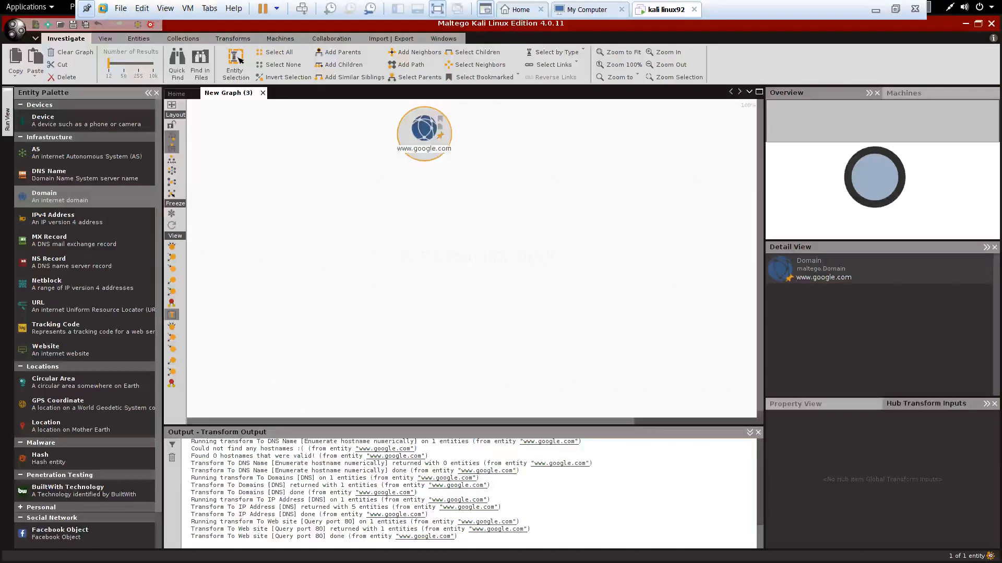
pyautogui.rightClick(427, 135)
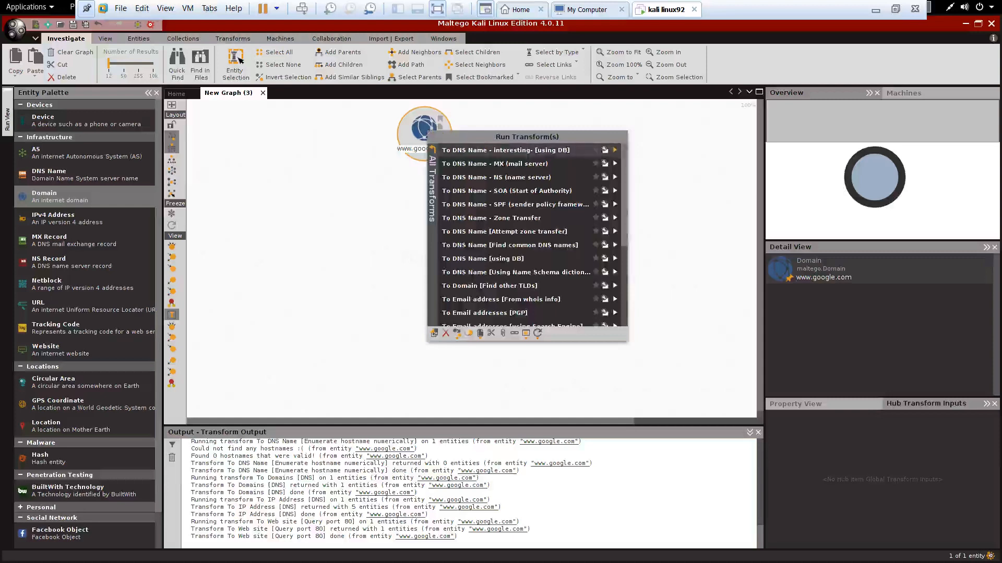
pyautogui.click(615, 149)
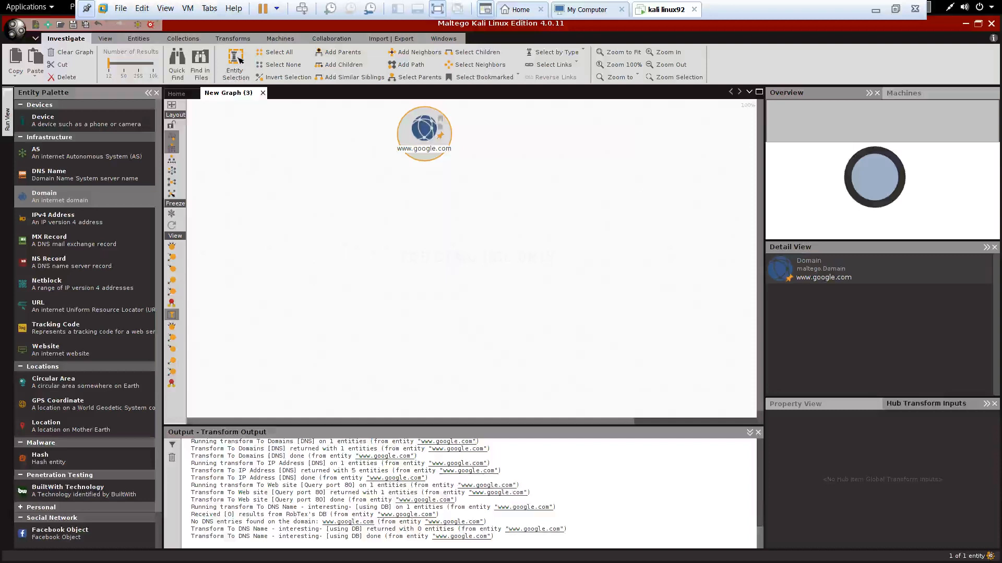
pyautogui.rightClick(417, 133)
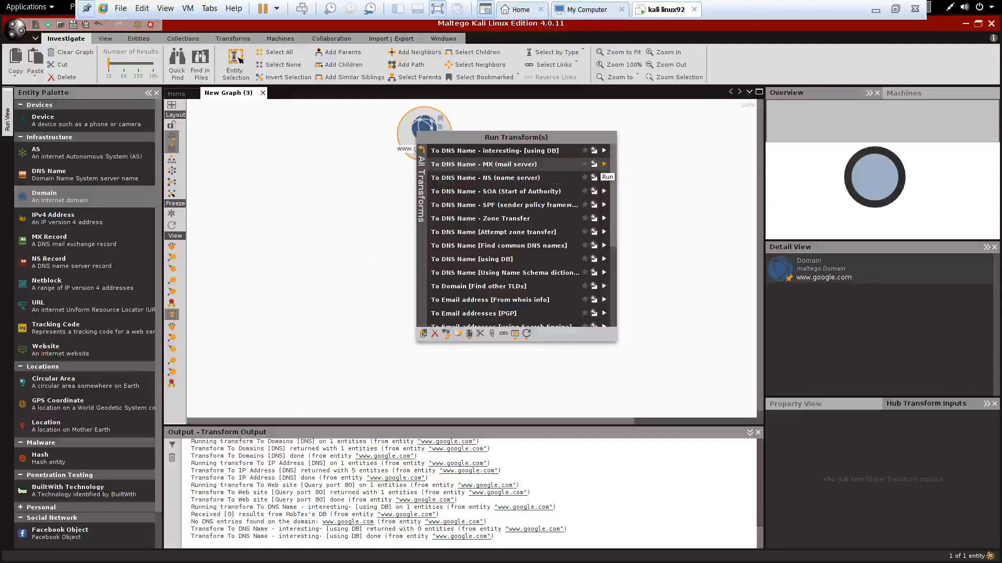
pyautogui.click(604, 164)
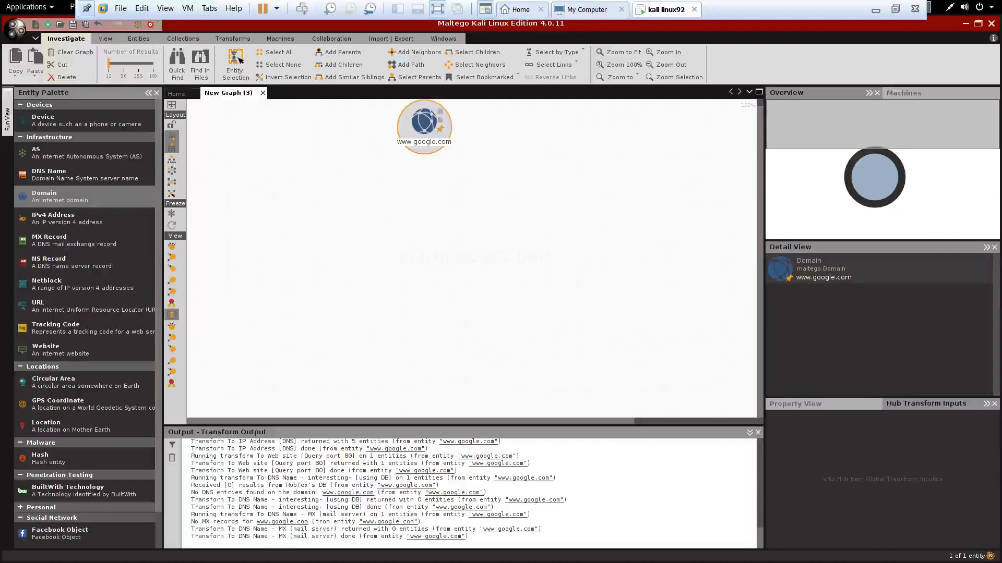
pyautogui.rightClick(431, 134)
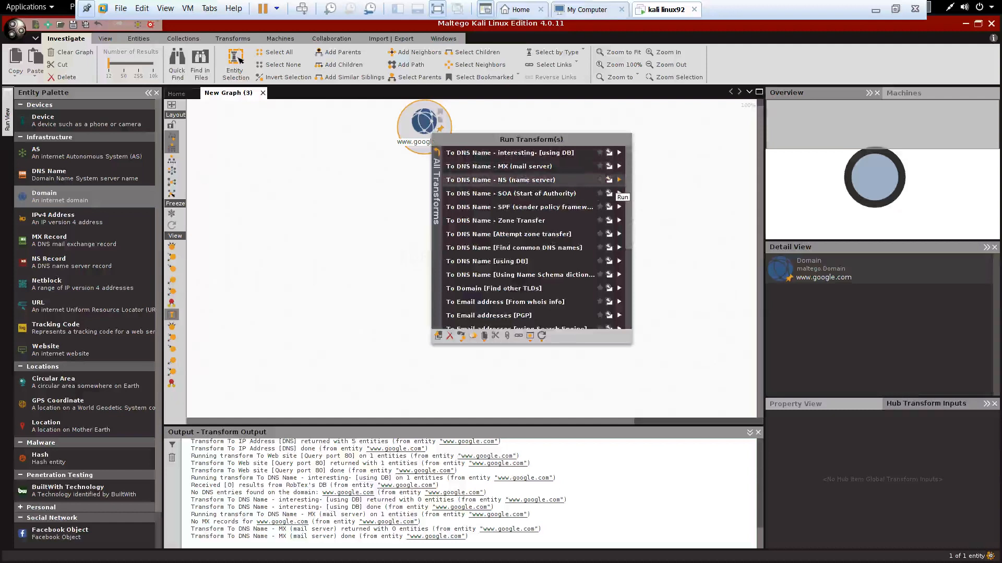
pyautogui.click(619, 180)
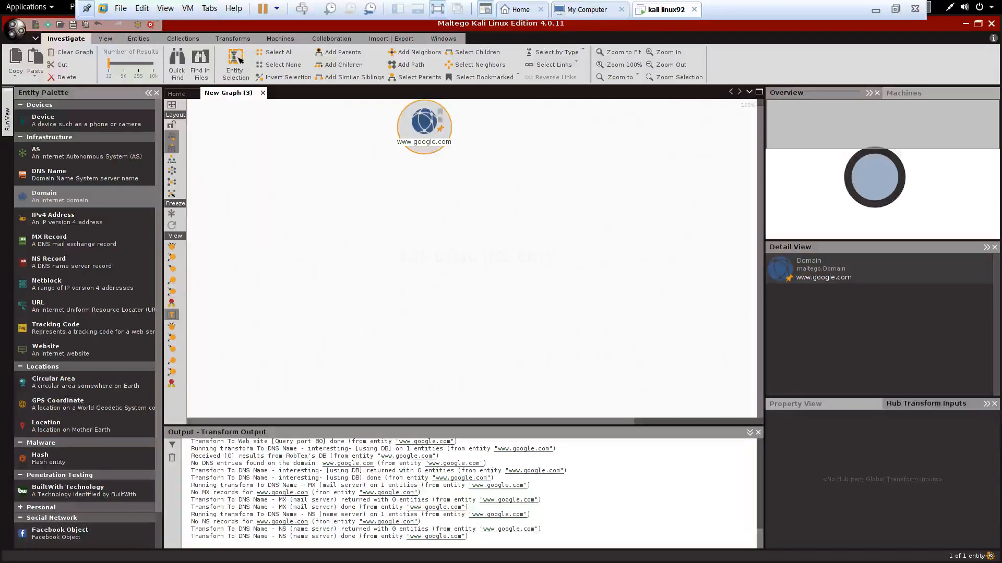
pyautogui.rightClick(425, 127)
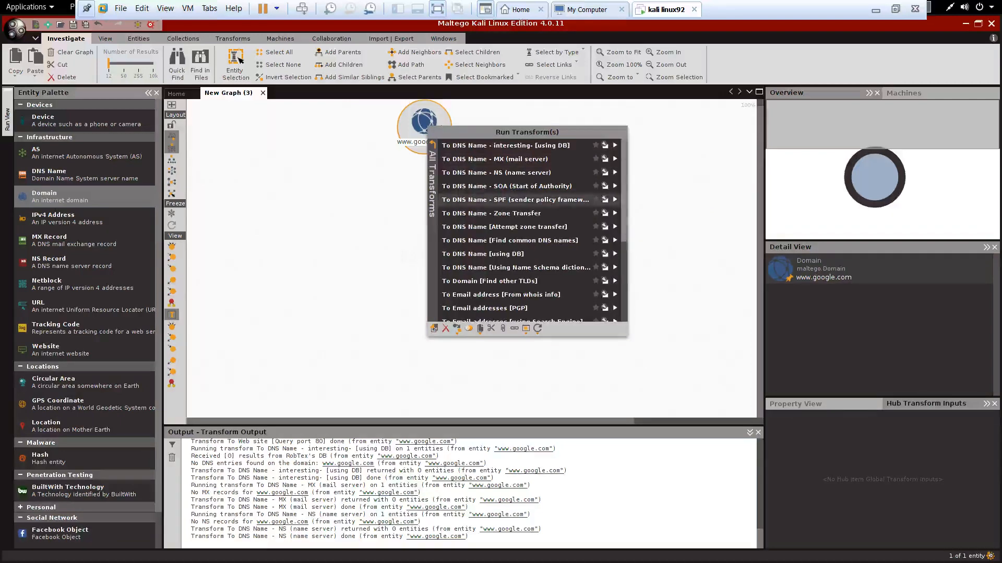
pyautogui.press('Escape')
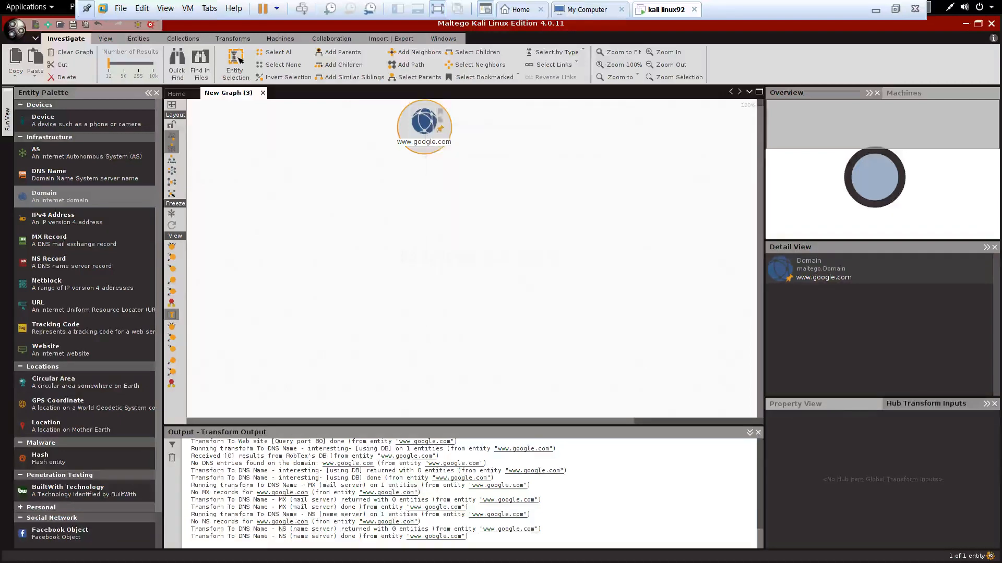
pyautogui.press('F2')
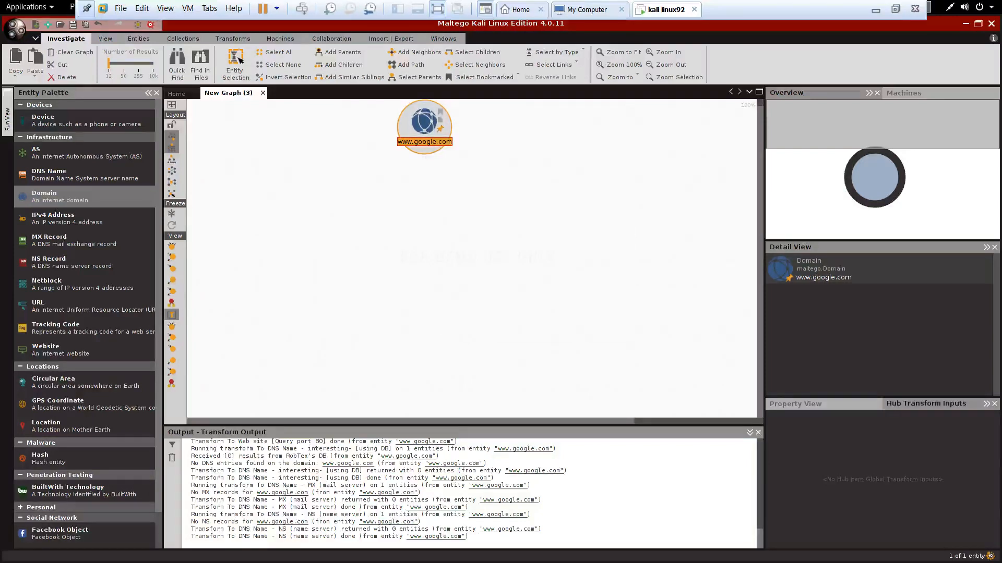
pyautogui.write('www.secure-r.in')
pyautogui.press('Return')
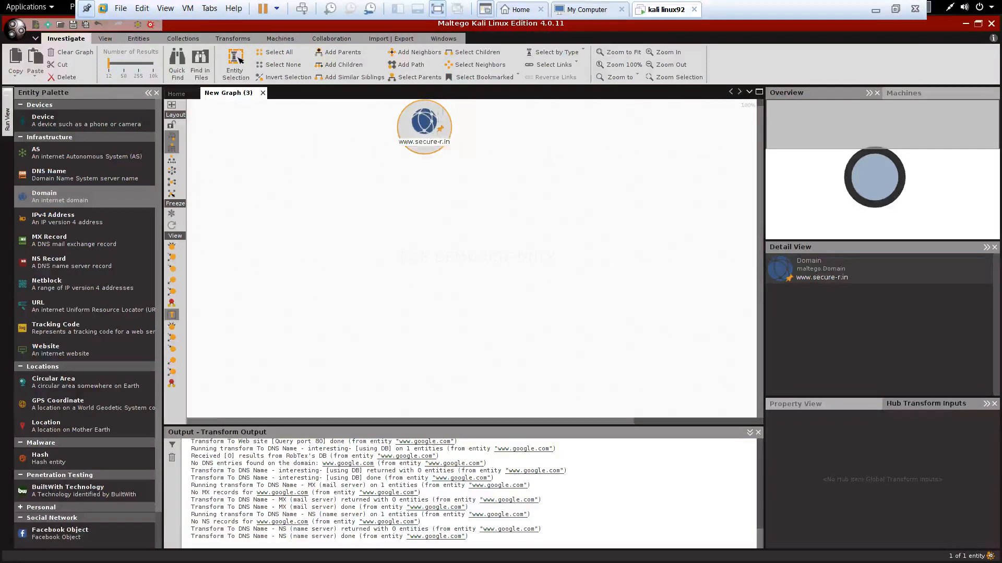
pyautogui.click(424, 123)
pyautogui.rightClick(425, 130)
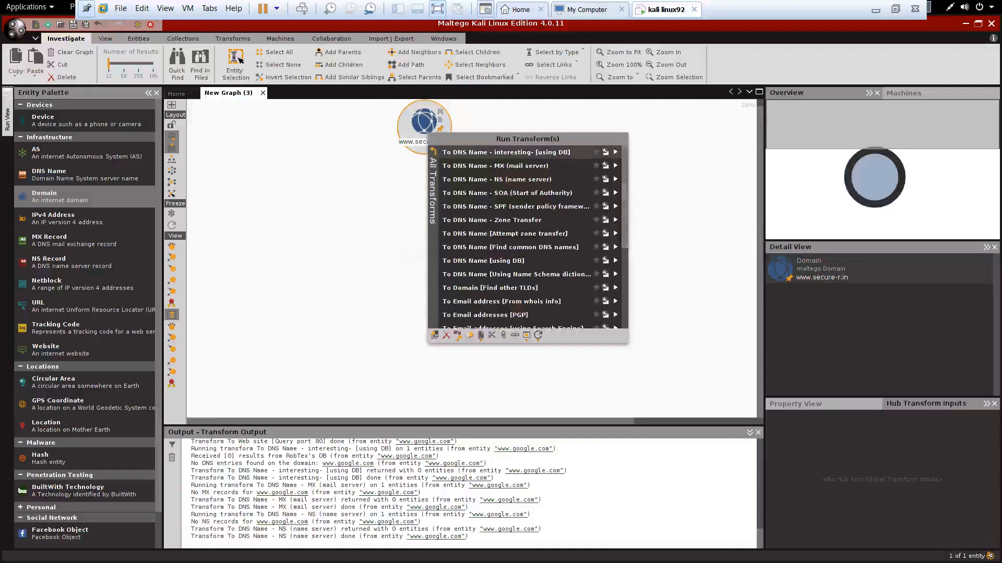
pyautogui.click(434, 152)
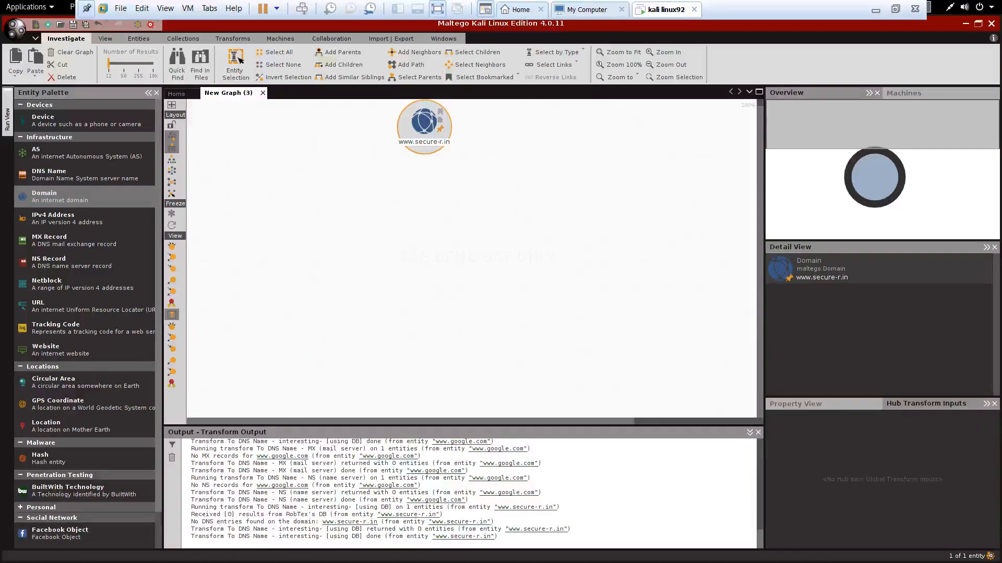
pyautogui.rightClick(422, 135)
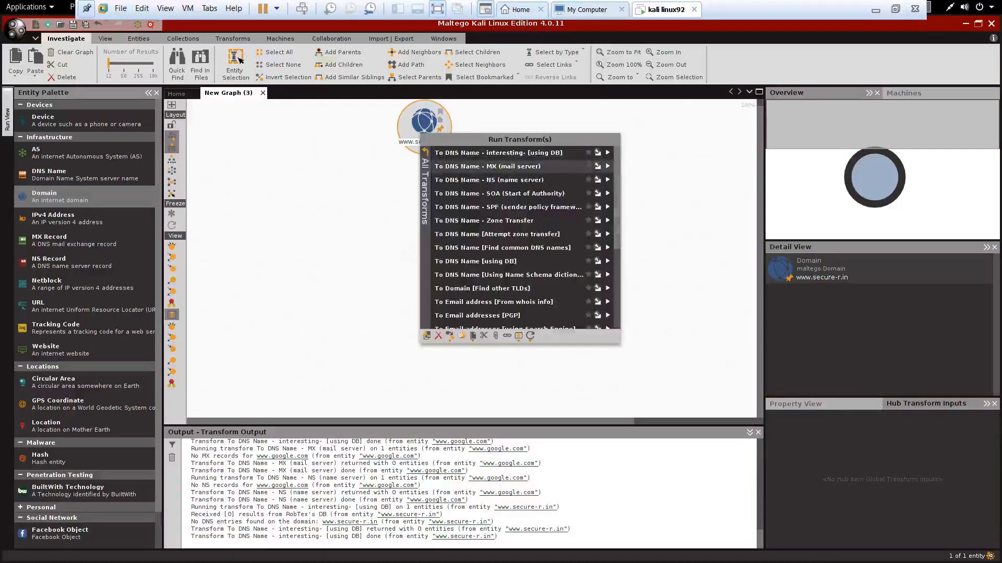
pyautogui.click(599, 166)
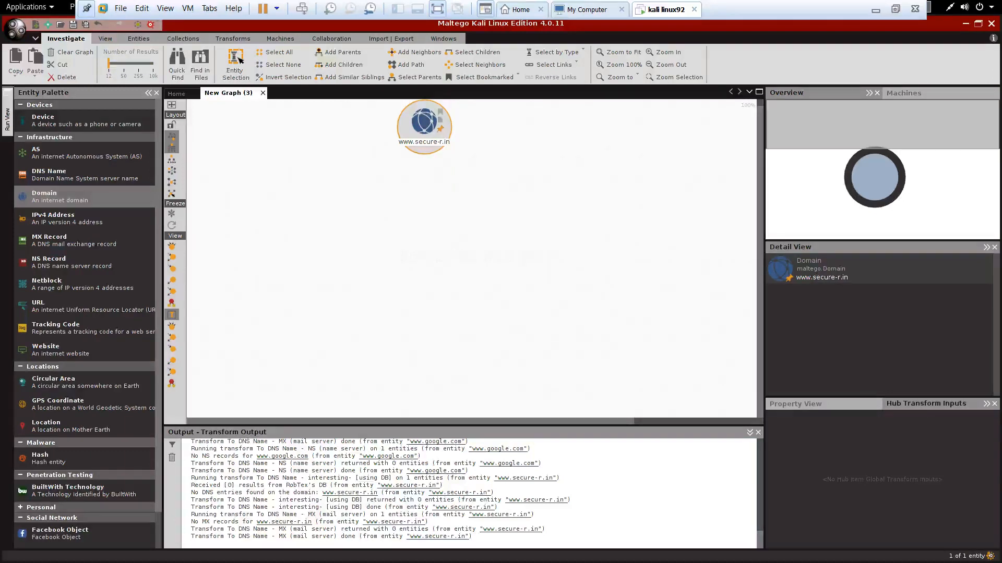
pyautogui.rightClick(424, 137)
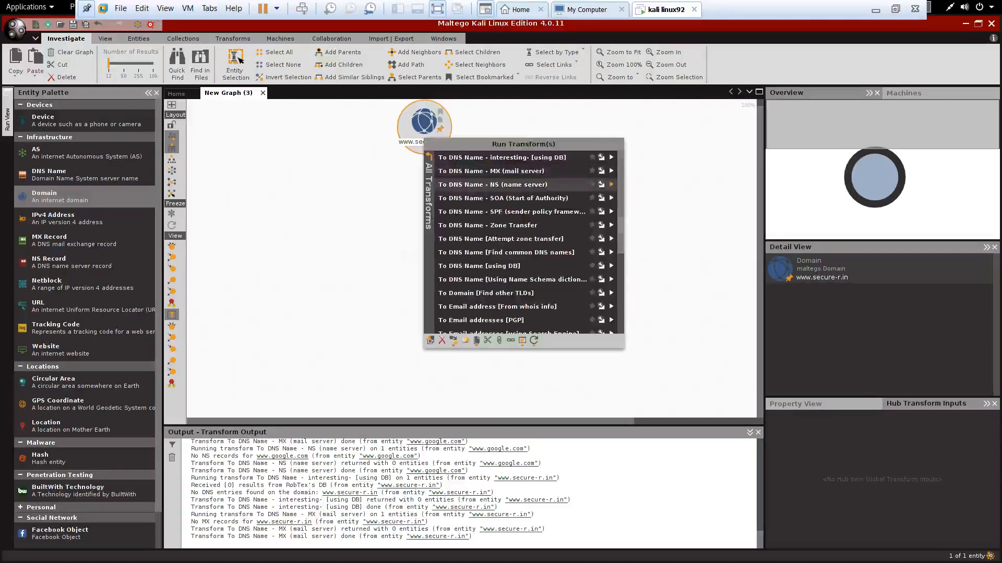
pyautogui.click(611, 184)
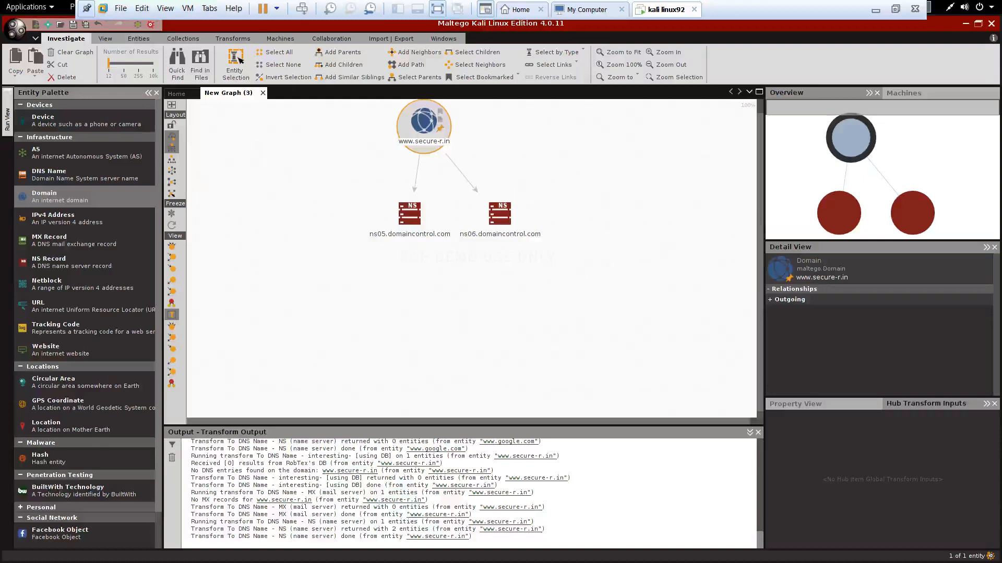
pyautogui.rightClick(425, 131)
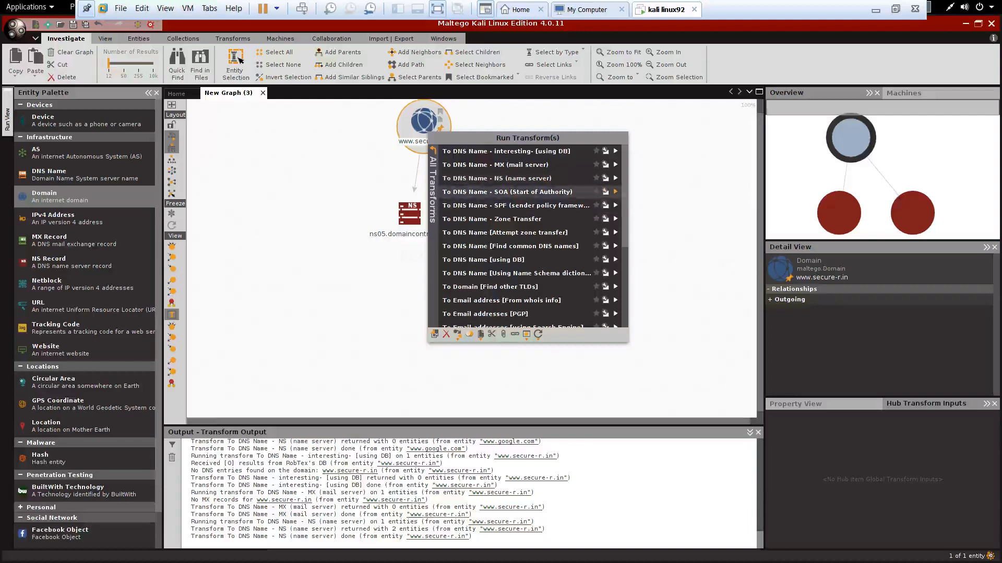
pyautogui.click(615, 192)
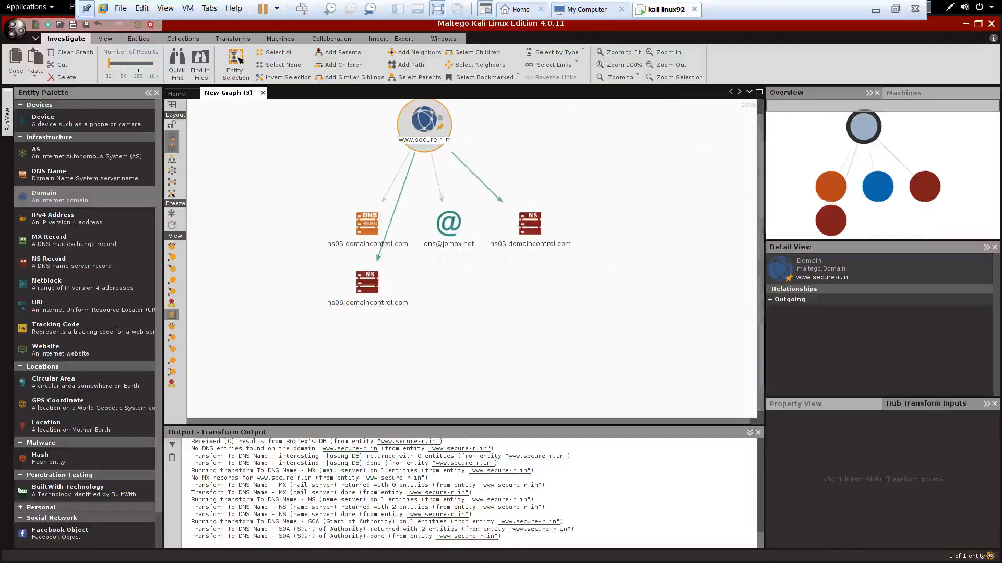
pyautogui.click(448, 224)
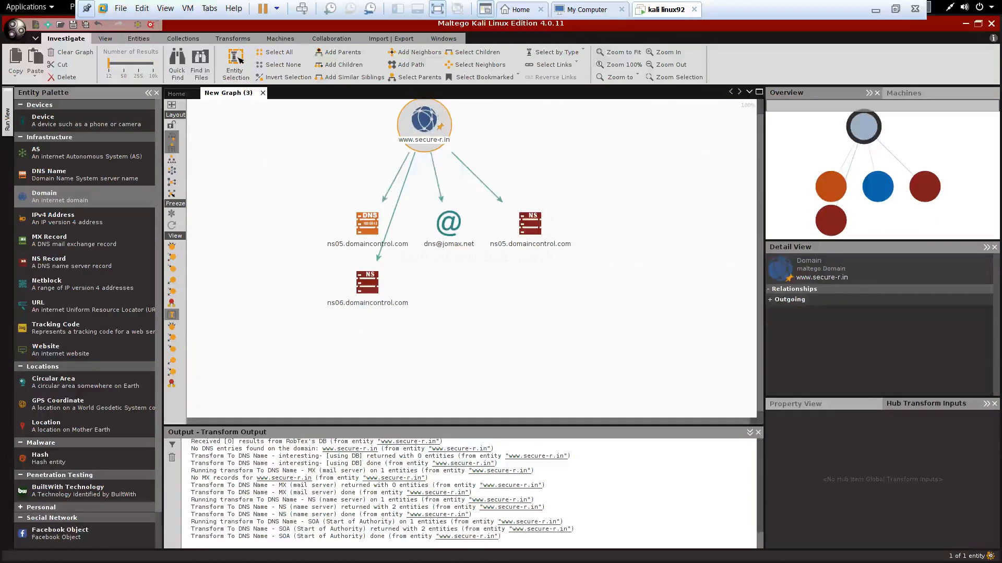
pyautogui.click(424, 120)
pyautogui.rightClick(427, 131)
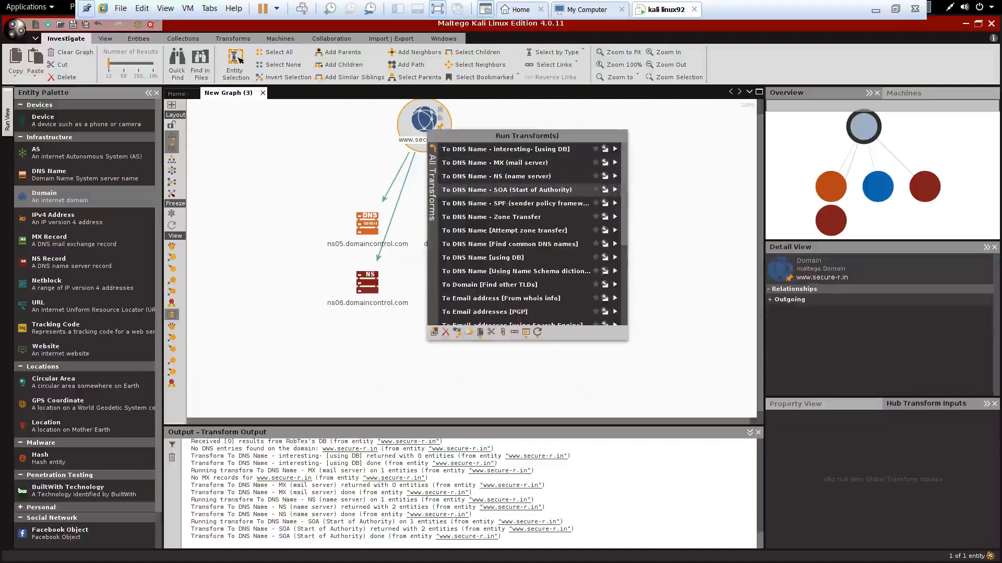
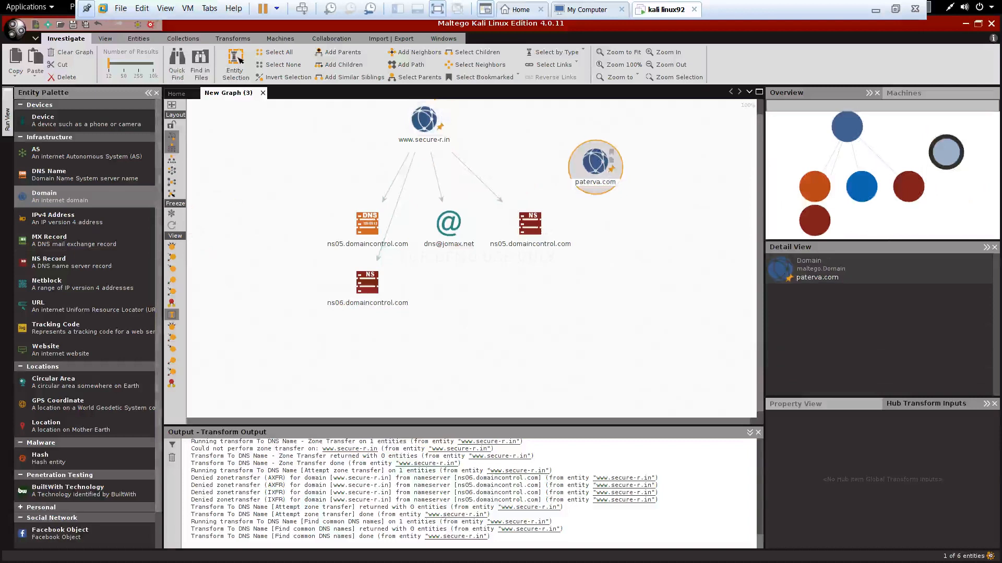
# Step: Move the paterva.com Domain entity slightly higher and run the To DNS Name - MX (mail server) and NS (name server) transforms on it
pyautogui.moveTo(595, 165); pyautogui.dragTo(604, 141)
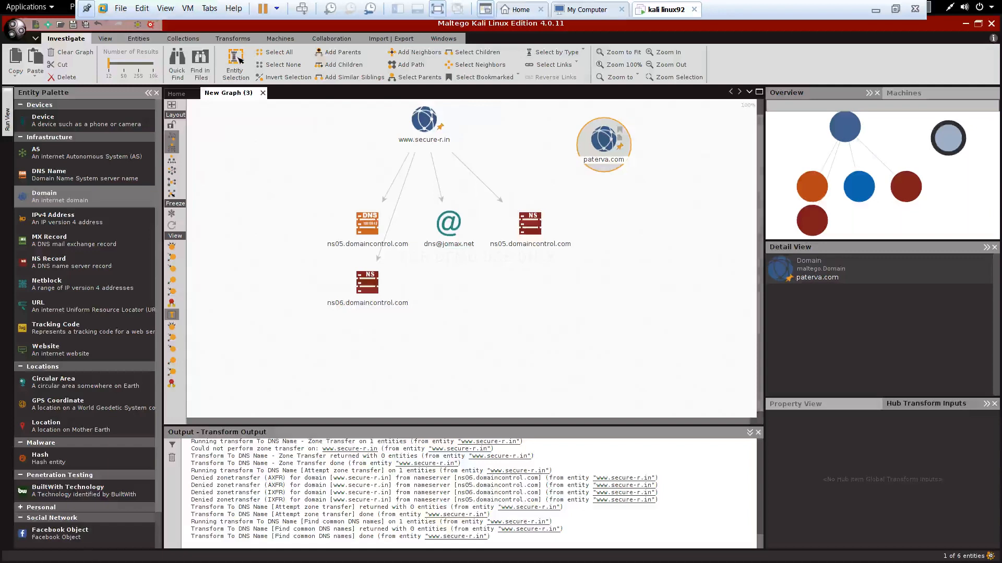
pyautogui.rightClick(604, 143)
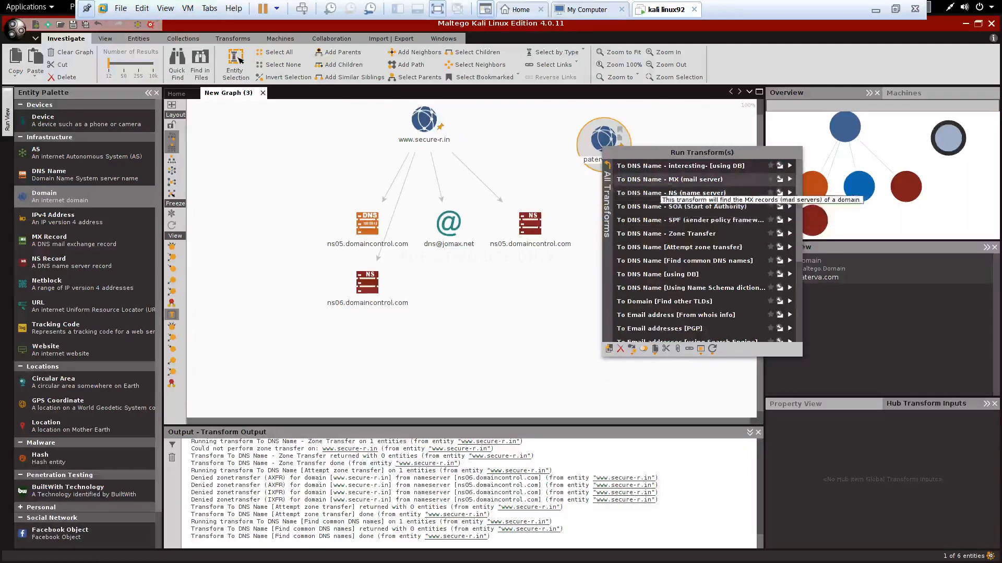
pyautogui.click(673, 178)
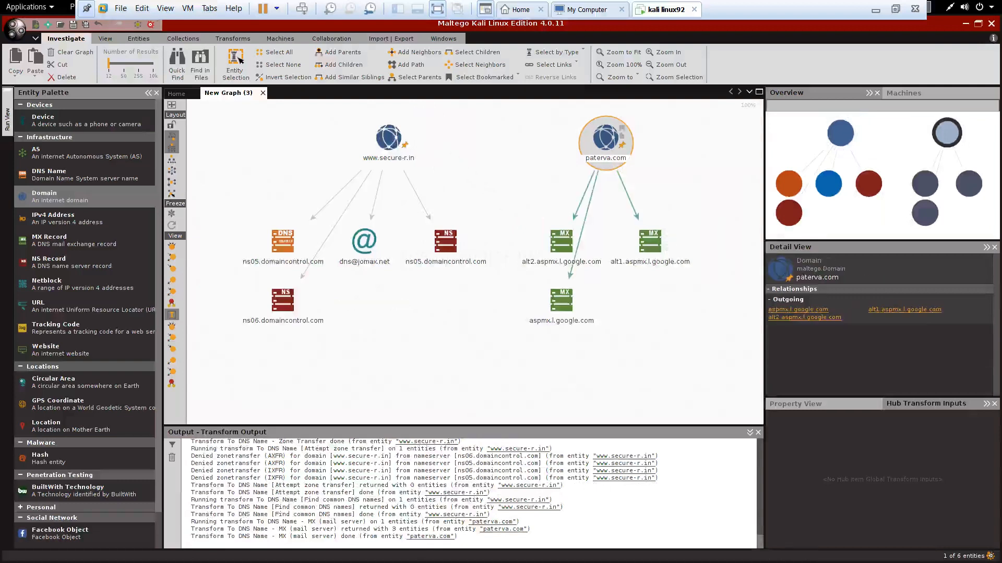
pyautogui.rightClick(614, 155)
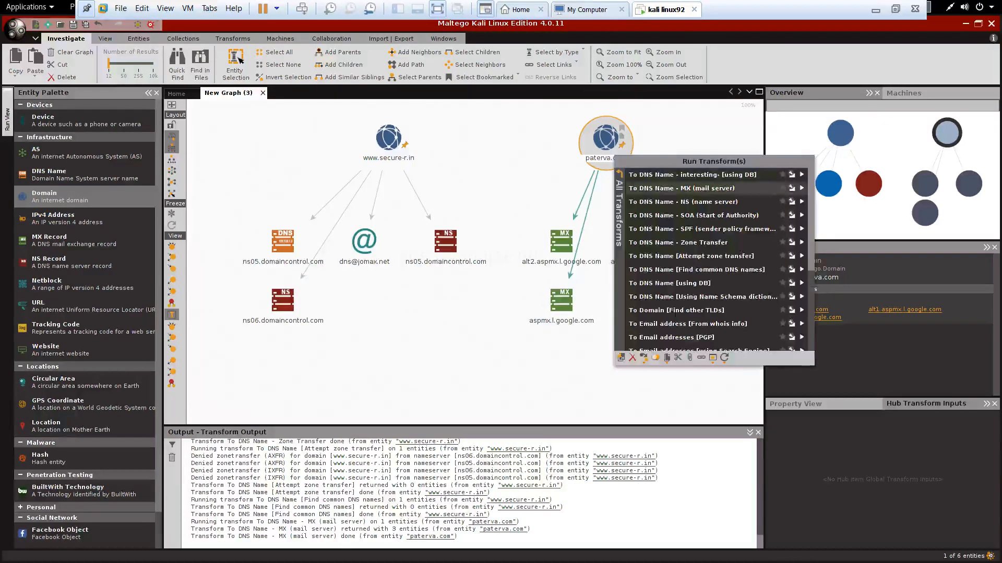
pyautogui.click(683, 202)
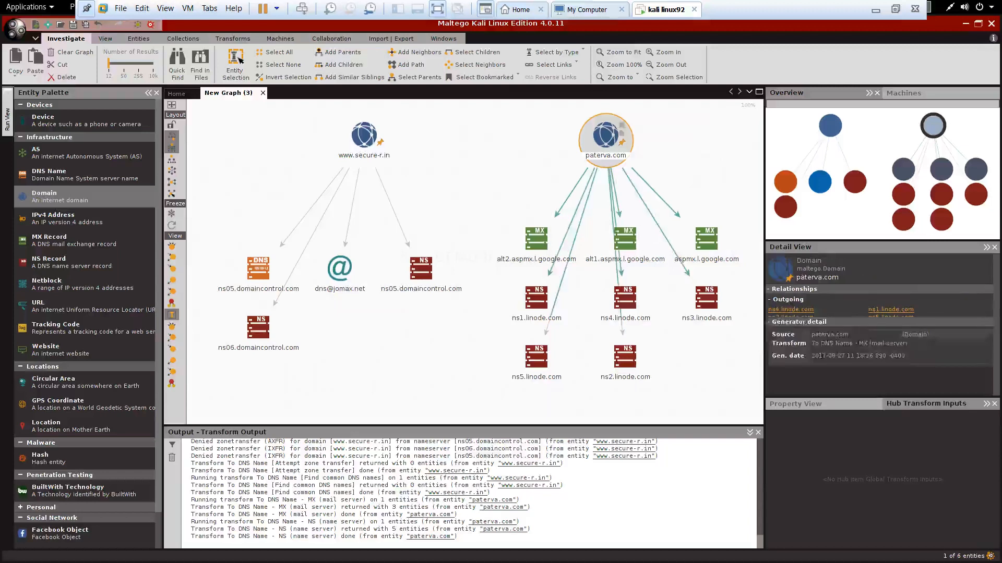
# Step: Run the To DNS Name - SOA (Start of Authority) and To DNS Name - SPF (sender policy framework) transforms on paterva.com
pyautogui.hotkey('shift', 'F10')
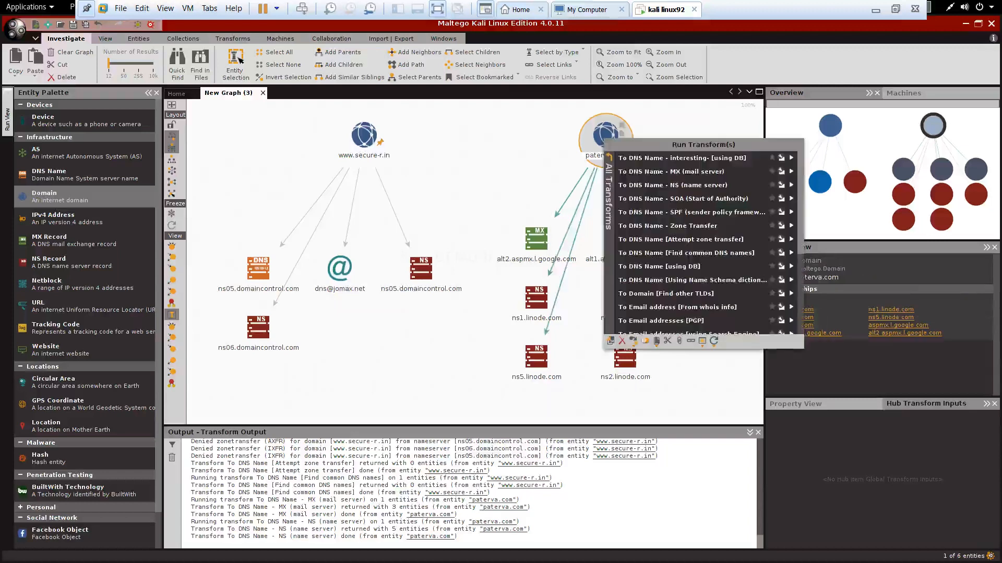
pyautogui.press('Down')
pyautogui.press('Down')
pyautogui.press('Down')
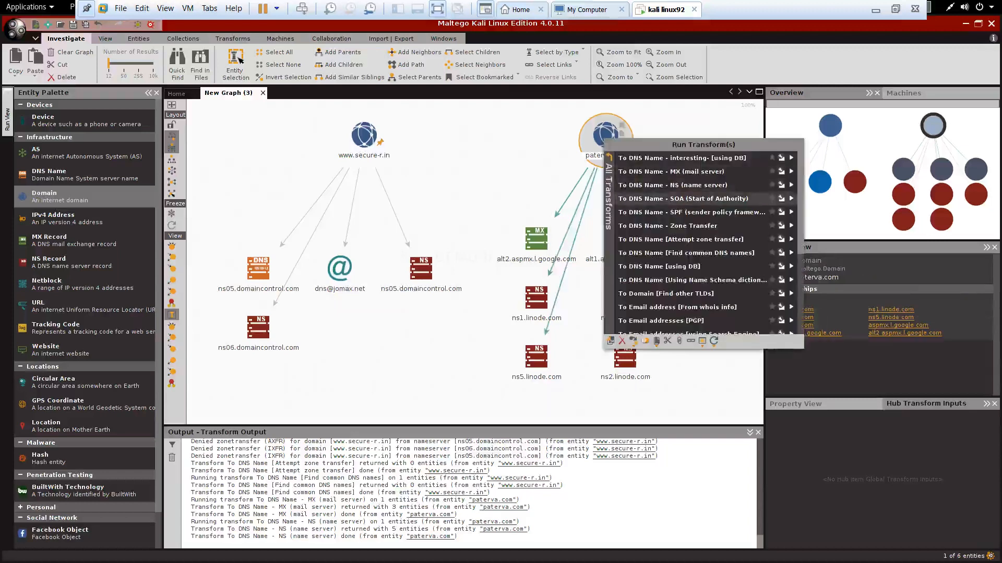
pyautogui.press('Return')
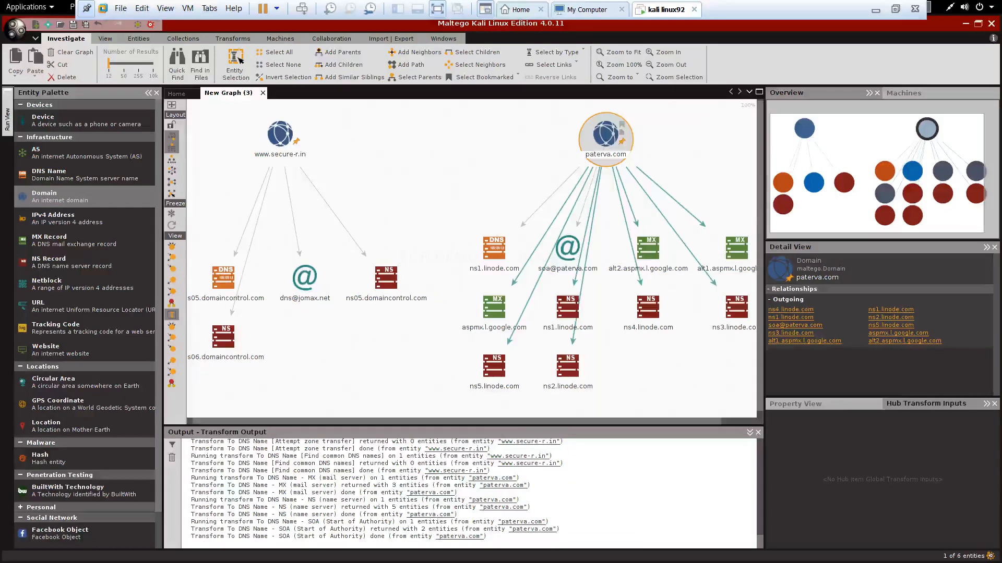
pyautogui.rightClick(613, 147)
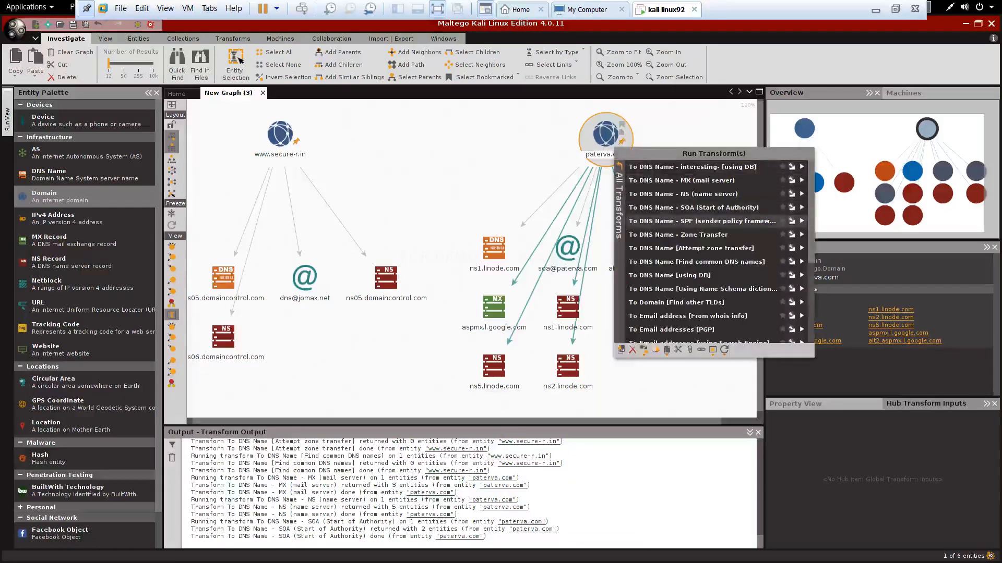
pyautogui.click(702, 221)
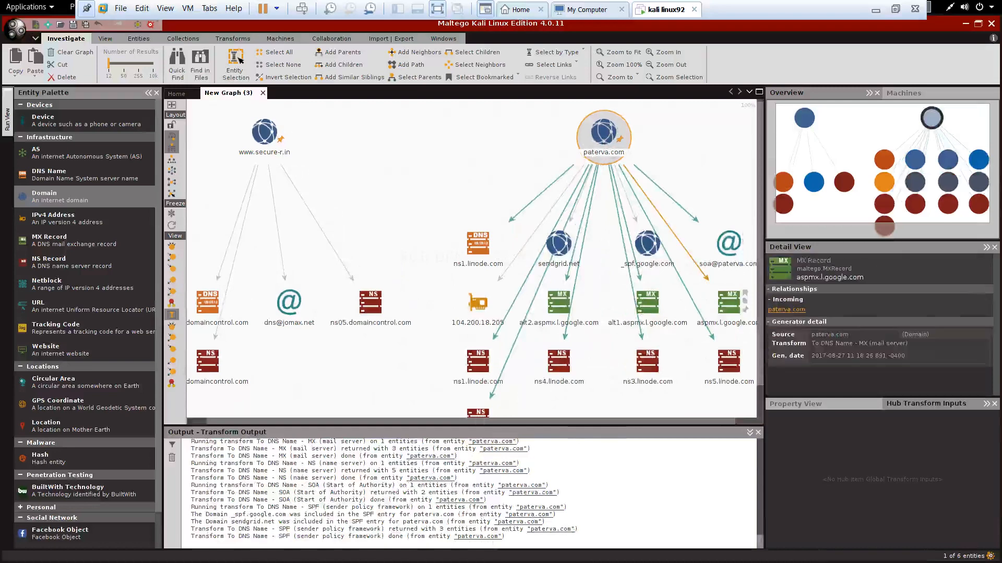
# Step: Run the To DNS Name - Zone Transfer and To DNS Name [Attempt zone transfer] transforms on the paterva.com domain
pyautogui.hscroll(1, 469, 259)
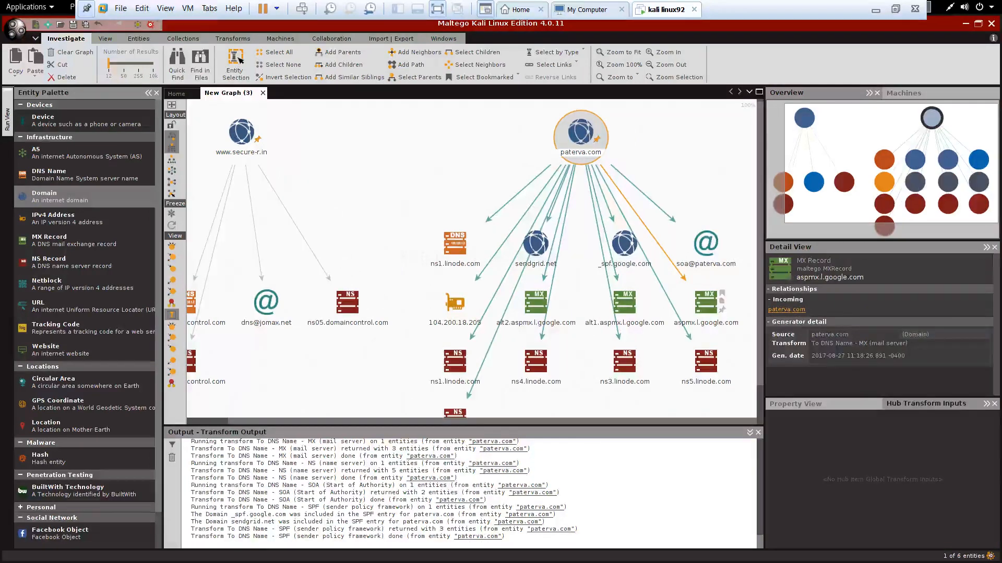
pyautogui.scroll(-1, 470, 258)
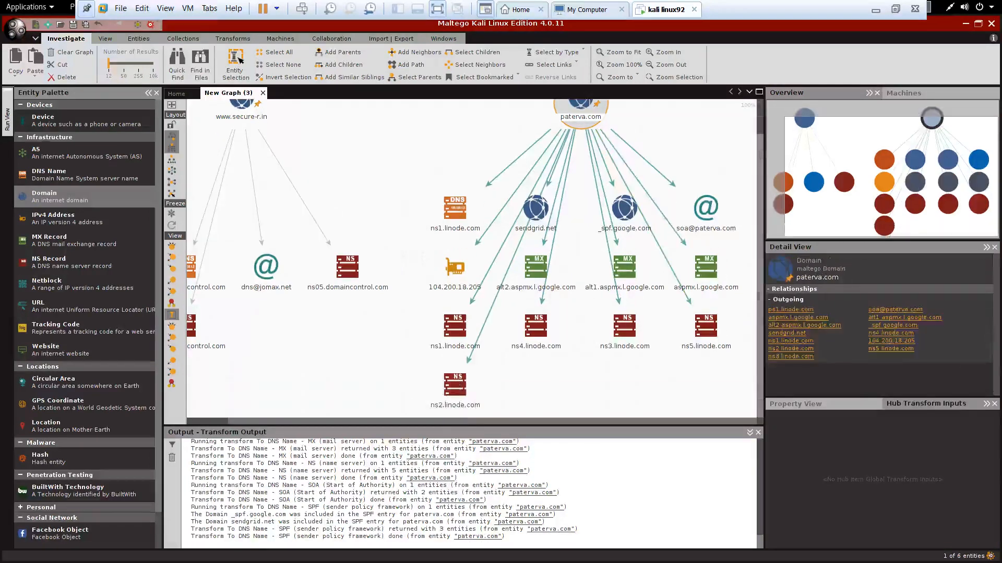
pyautogui.rightClick(578, 125)
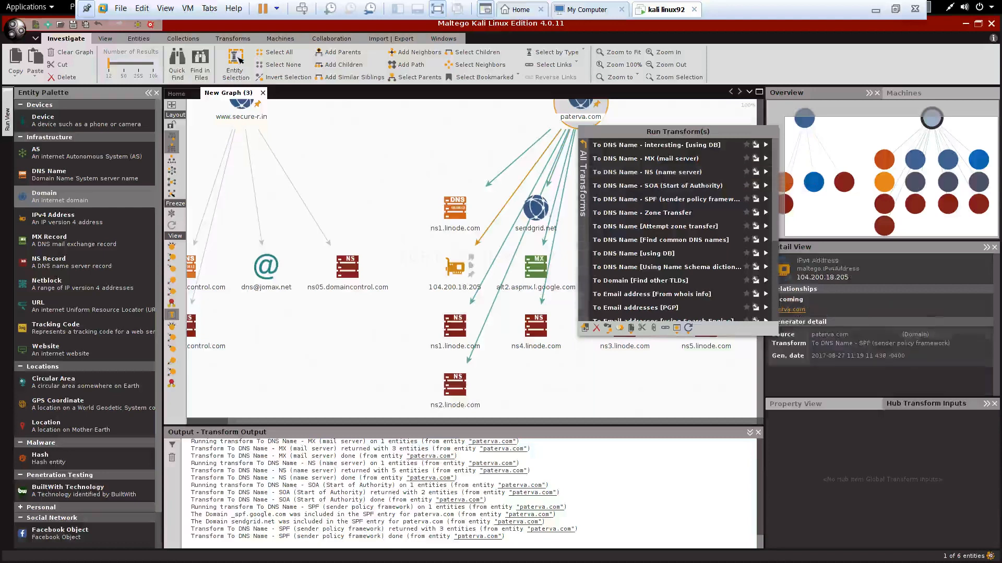
pyautogui.click(405, 263)
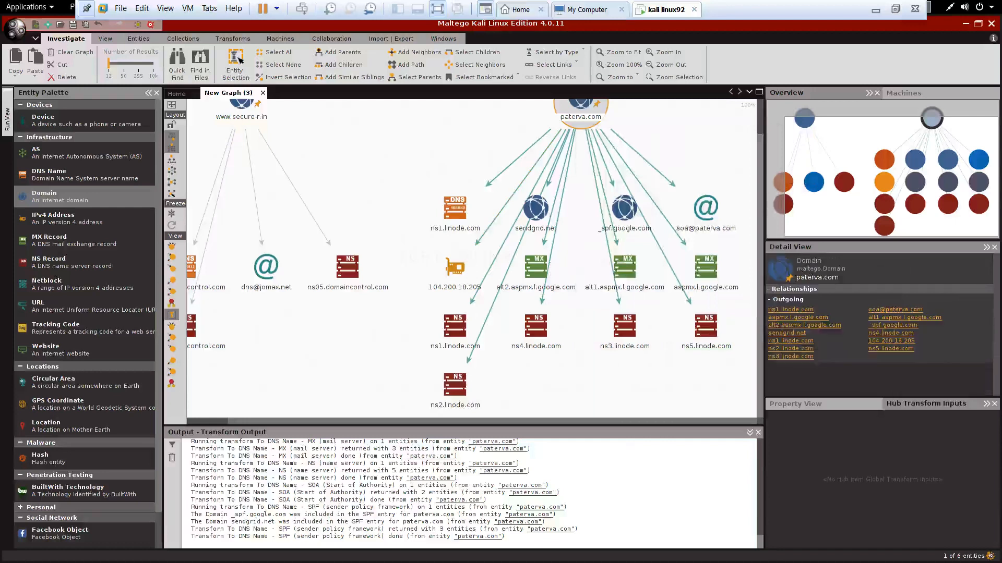
pyautogui.rightClick(575, 118)
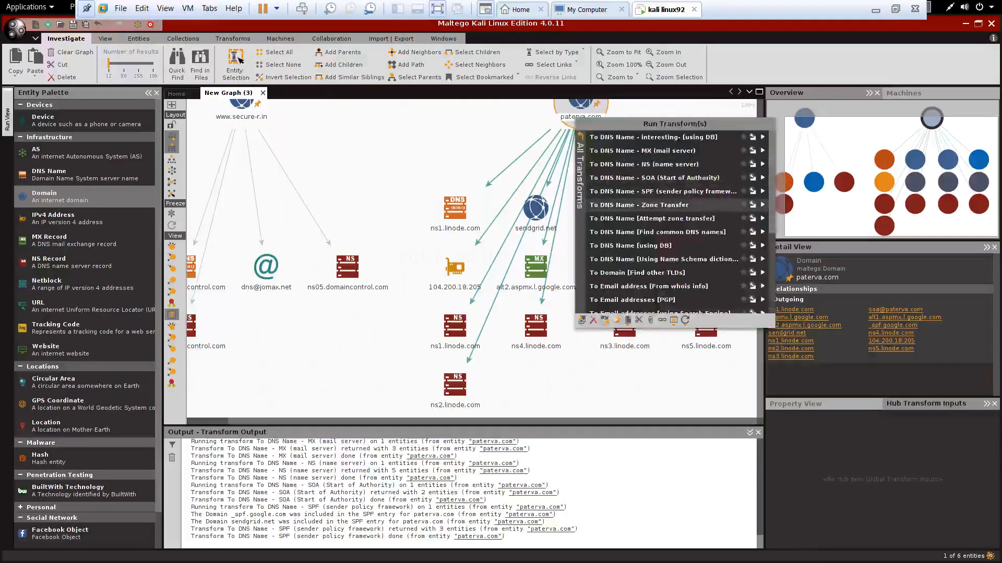
pyautogui.click(639, 205)
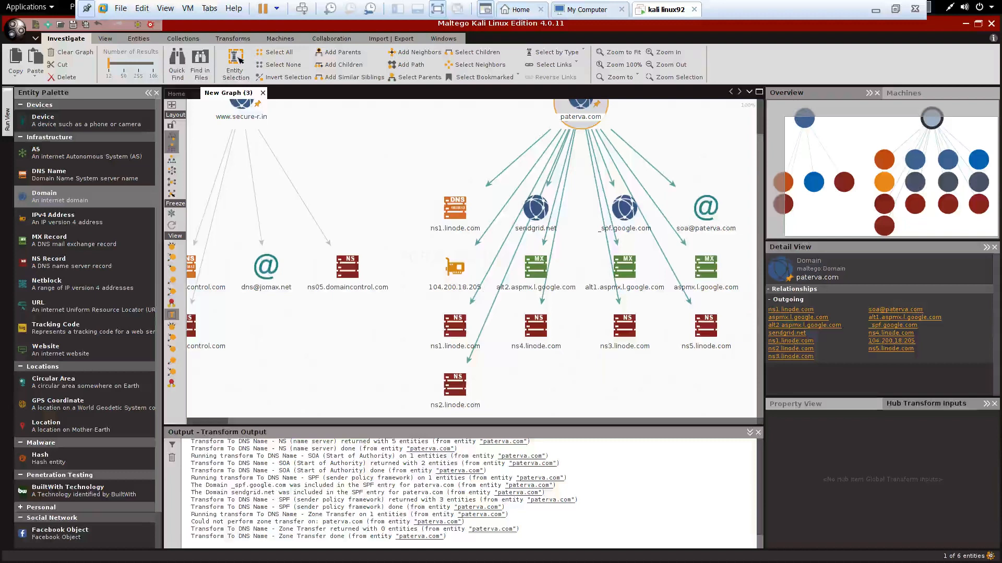
pyautogui.rightClick(587, 113)
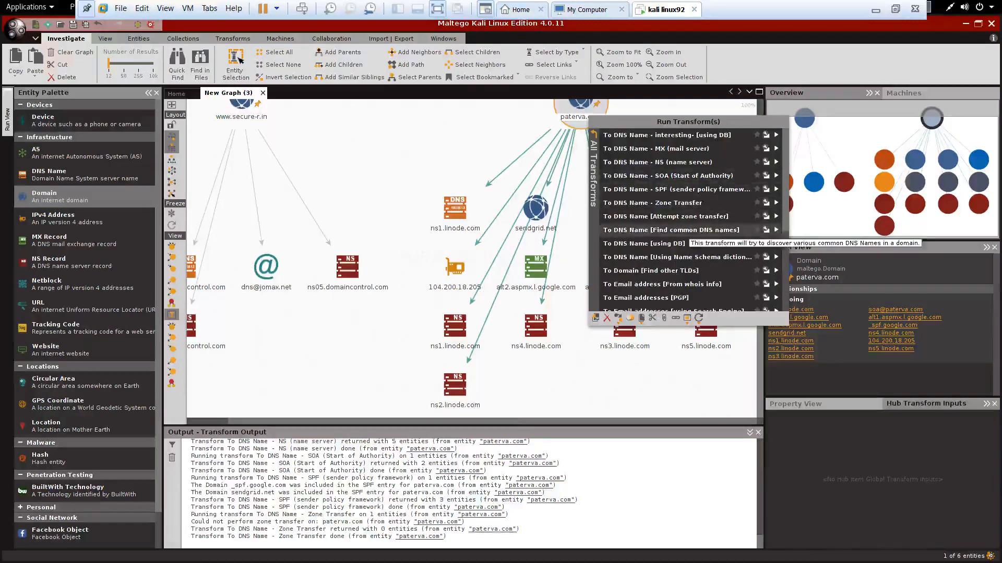
pyautogui.click(654, 217)
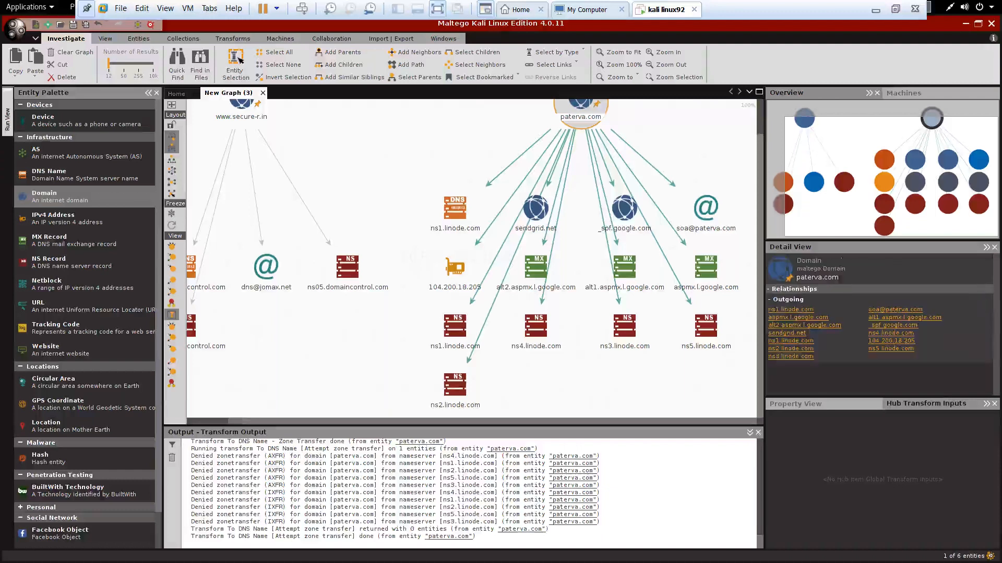
# Step: Run the To DNS Name [Find common DNS names] and To DNS Name [using DB] transforms on paterva.com
pyautogui.rightClick(581, 113)
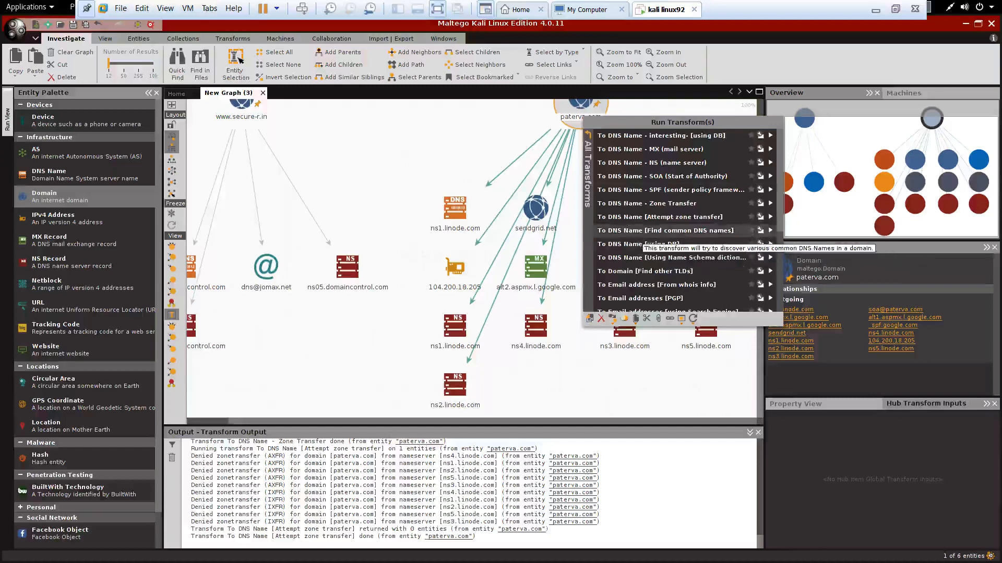
pyautogui.click(668, 230)
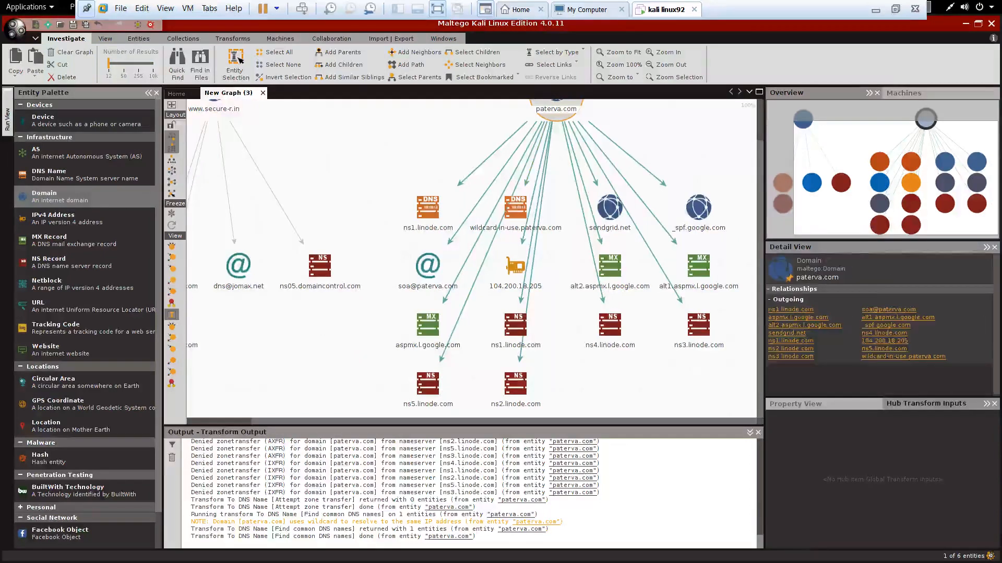
pyautogui.rightClick(555, 111)
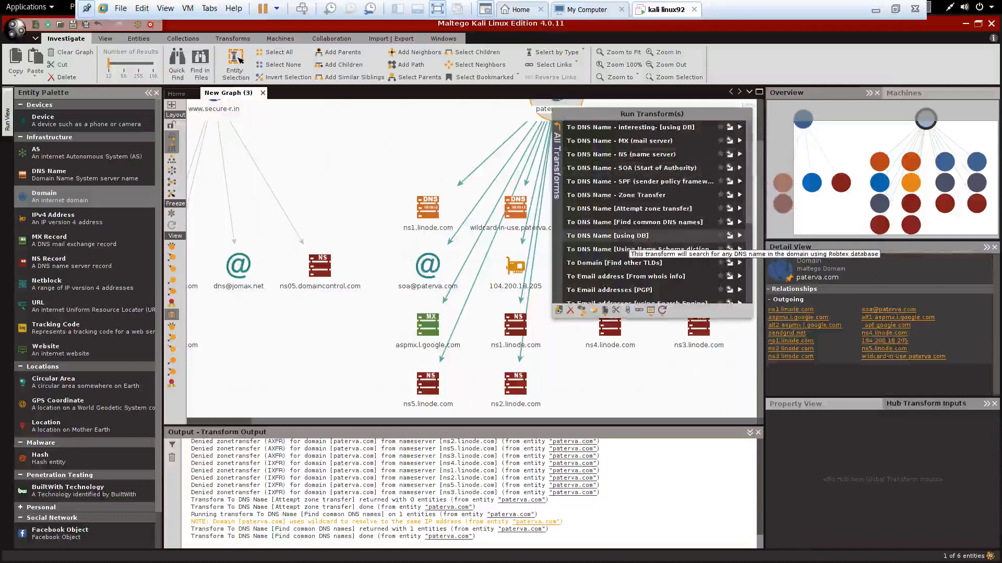
pyautogui.click(626, 238)
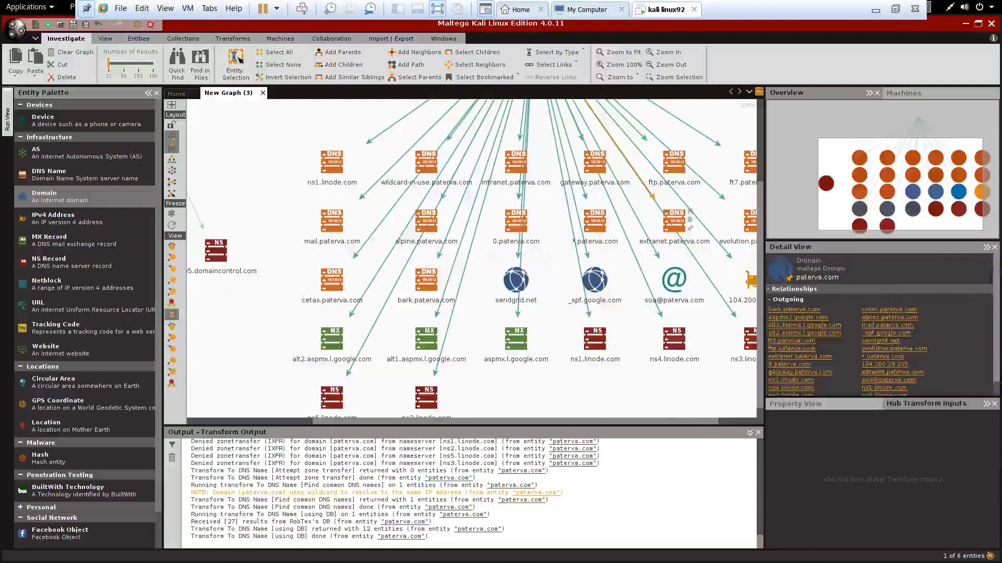
# Step: Maximize the graph window and run To DNS Name [Using Name Schema dictionary] and To Domain [Find other TLDs] on paterva.com
pyautogui.hotkey('shift', 'Escape')
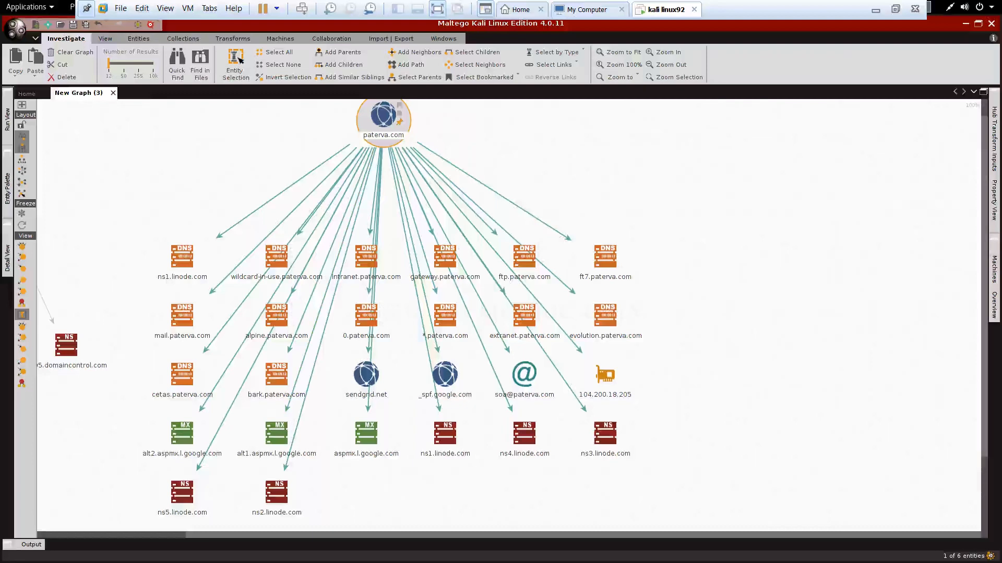
pyautogui.rightClick(384, 123)
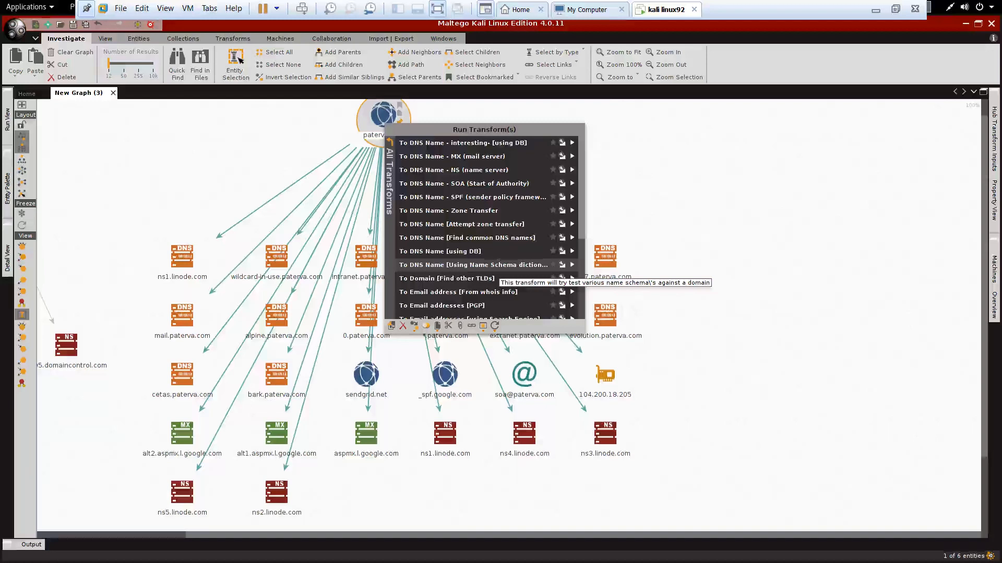
pyautogui.click(499, 266)
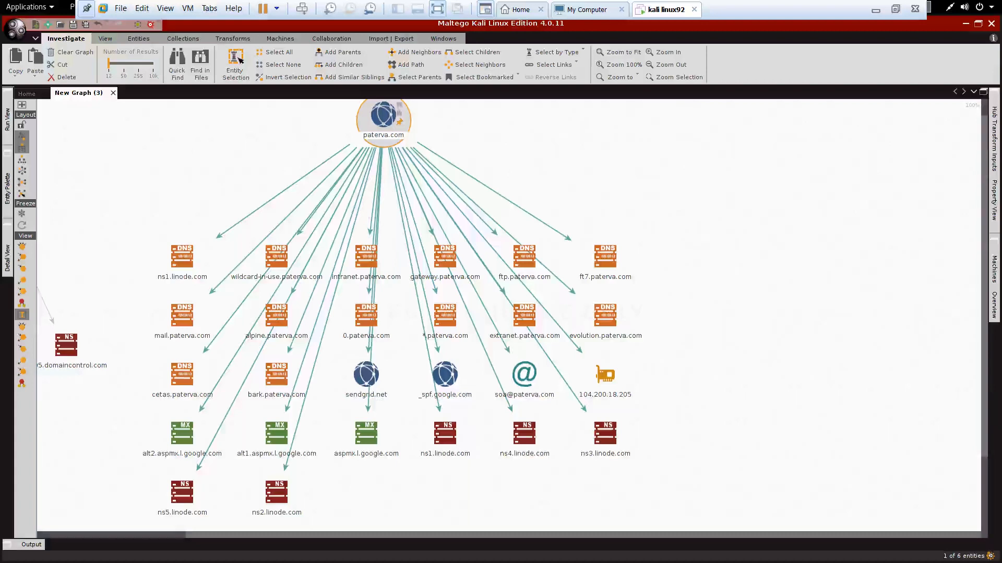
pyautogui.rightClick(389, 132)
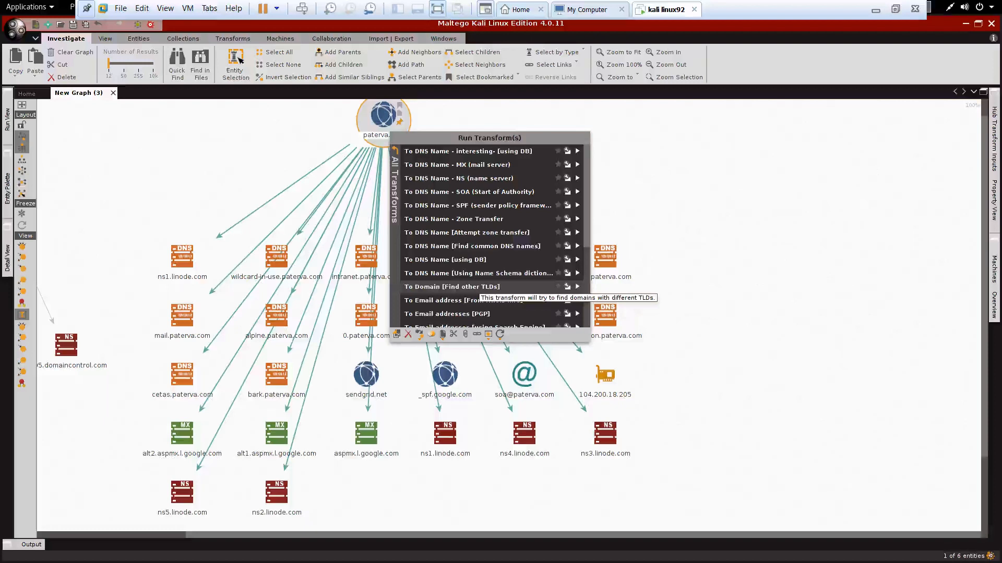
pyautogui.click(472, 286)
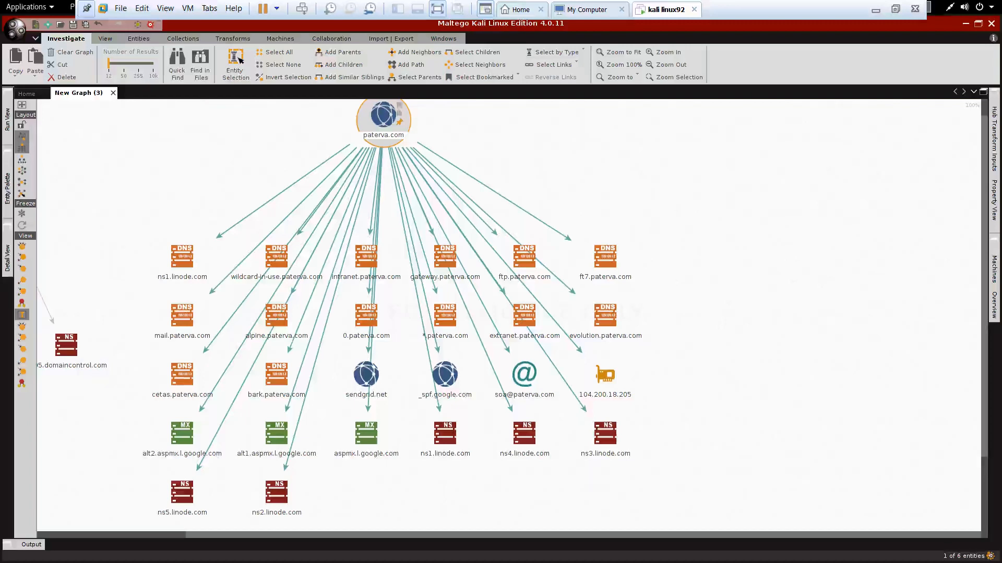
# Step: Run the To Email address [From whois info] and To Email addresses [PGP] transforms on paterva.com
pyautogui.rightClick(385, 122)
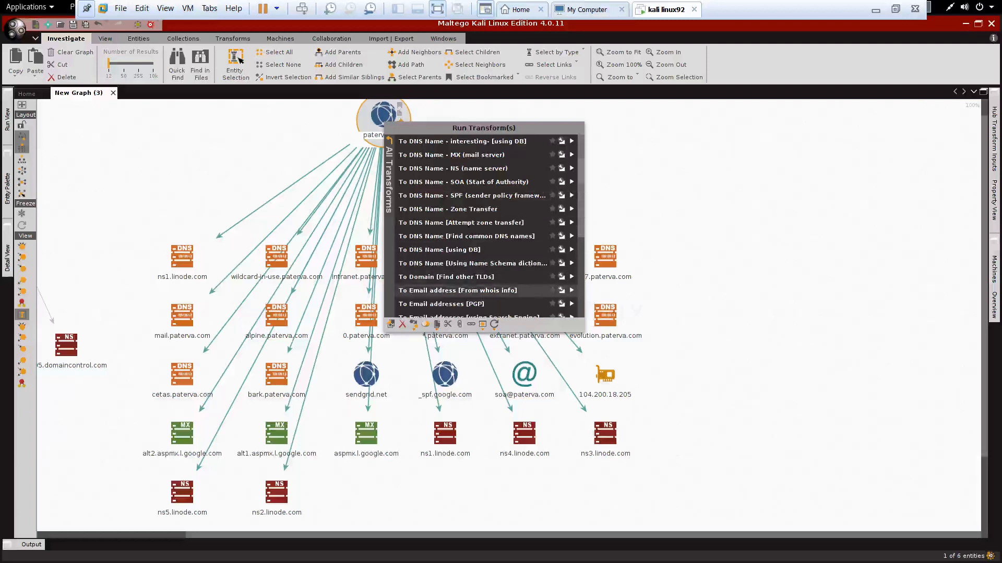
pyautogui.click(457, 290)
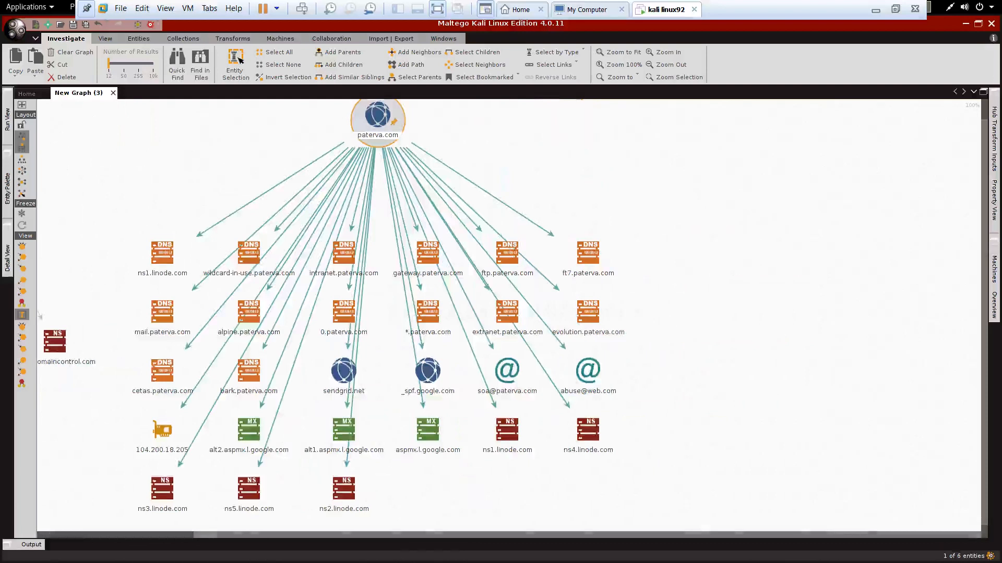
pyautogui.moveTo(586, 535); pyautogui.dragTo(449, 535)
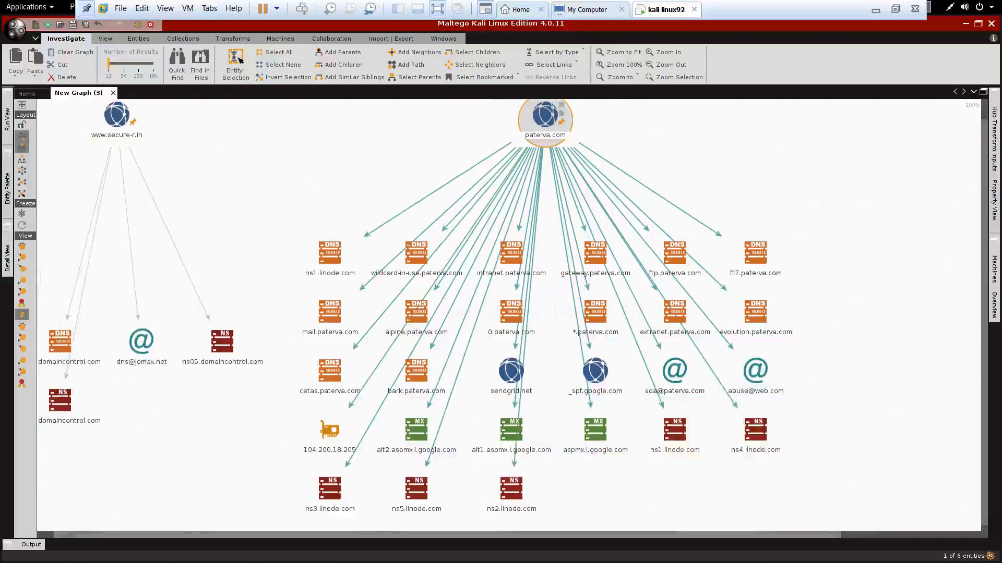
pyautogui.rightClick(547, 124)
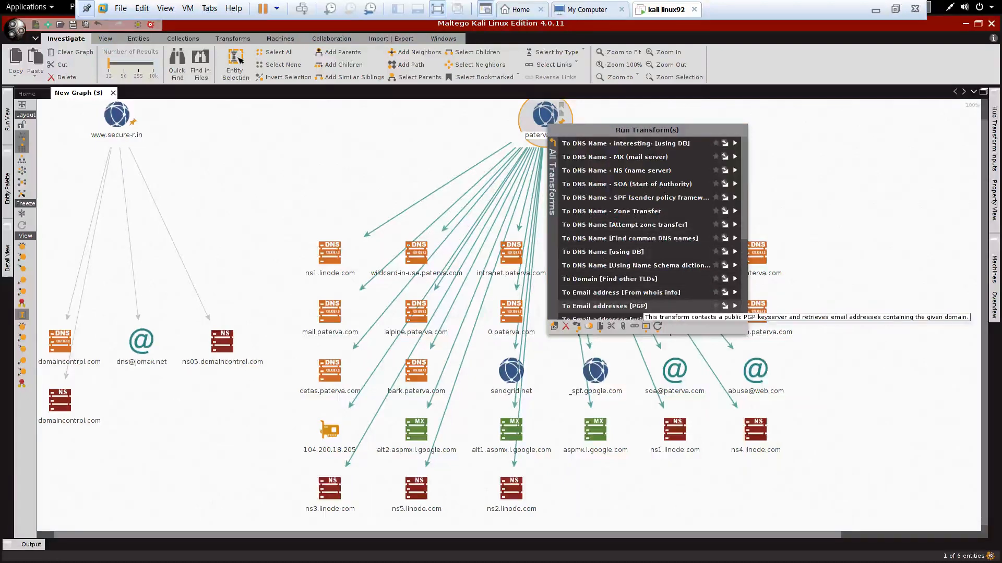
pyautogui.click(643, 307)
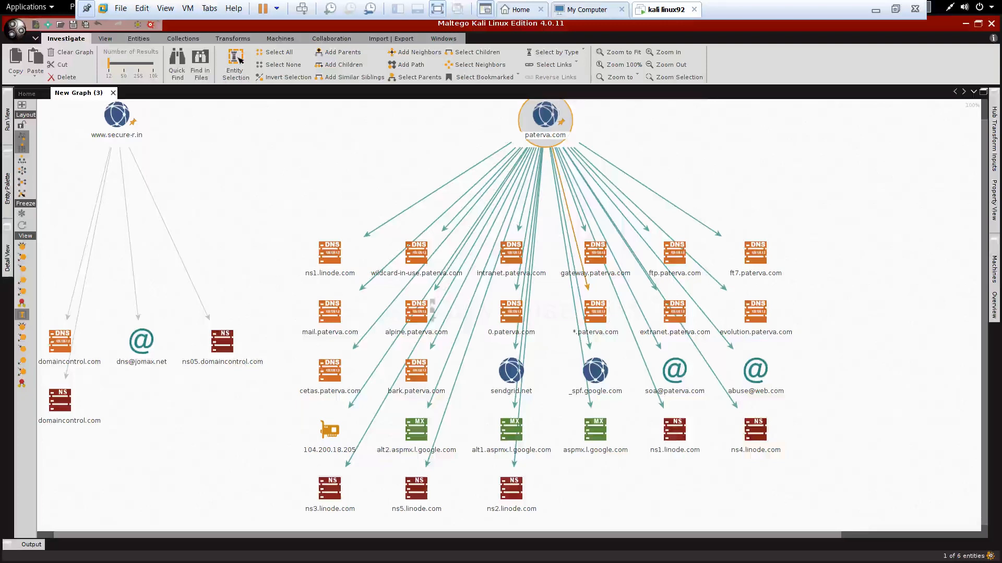
pyautogui.click(116, 115)
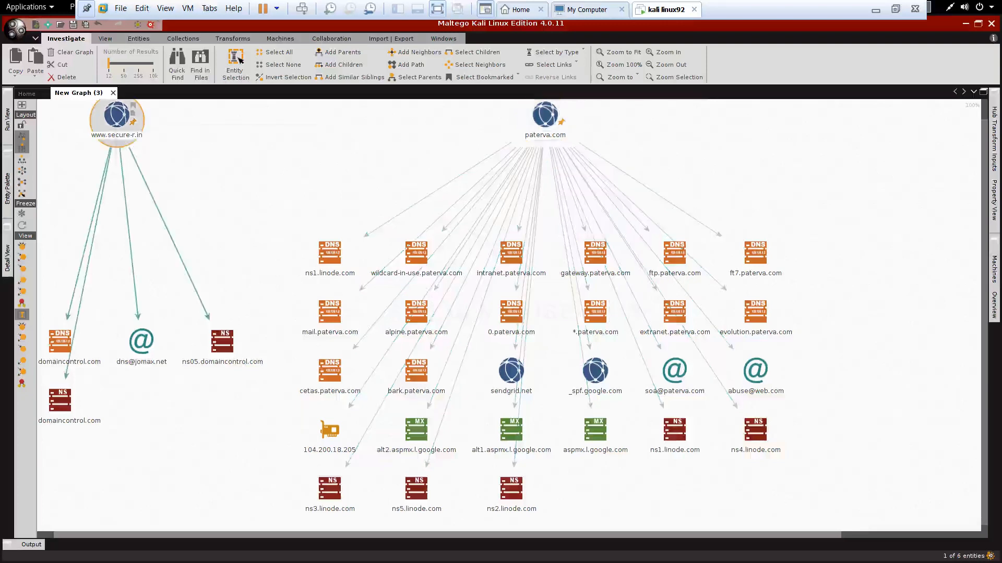
pyautogui.rightClick(116, 124)
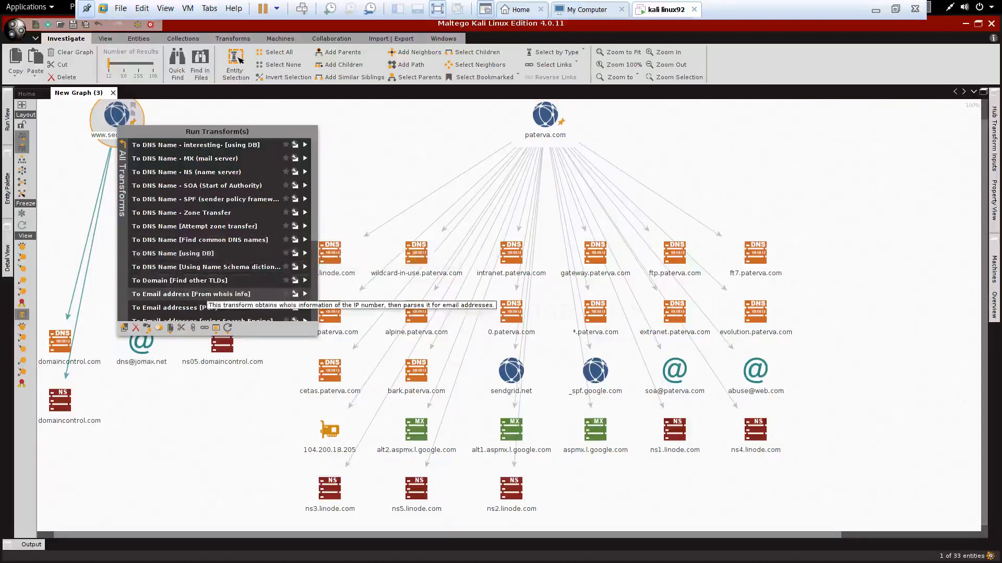
pyautogui.click(198, 293)
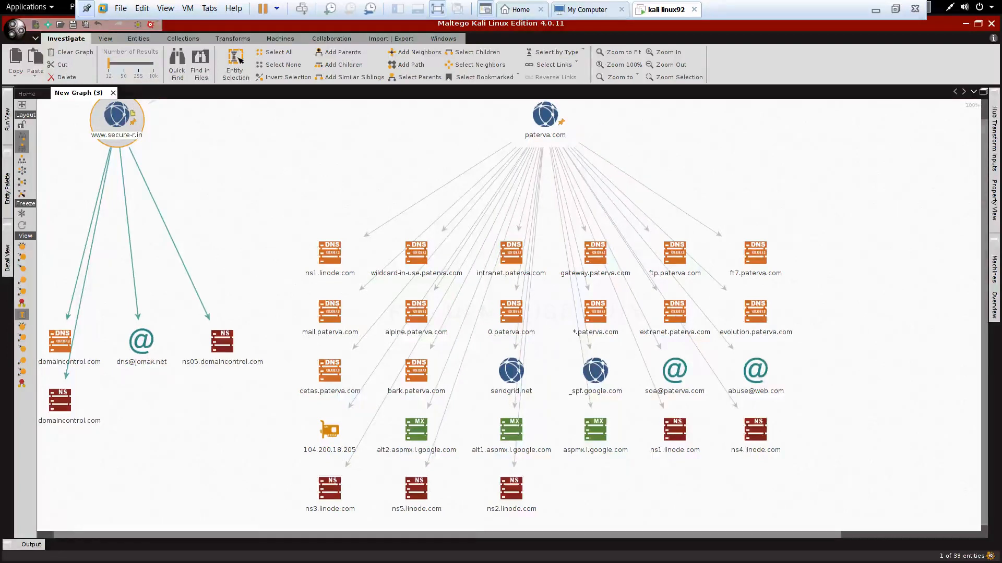
pyautogui.scroll(1, 509, 313)
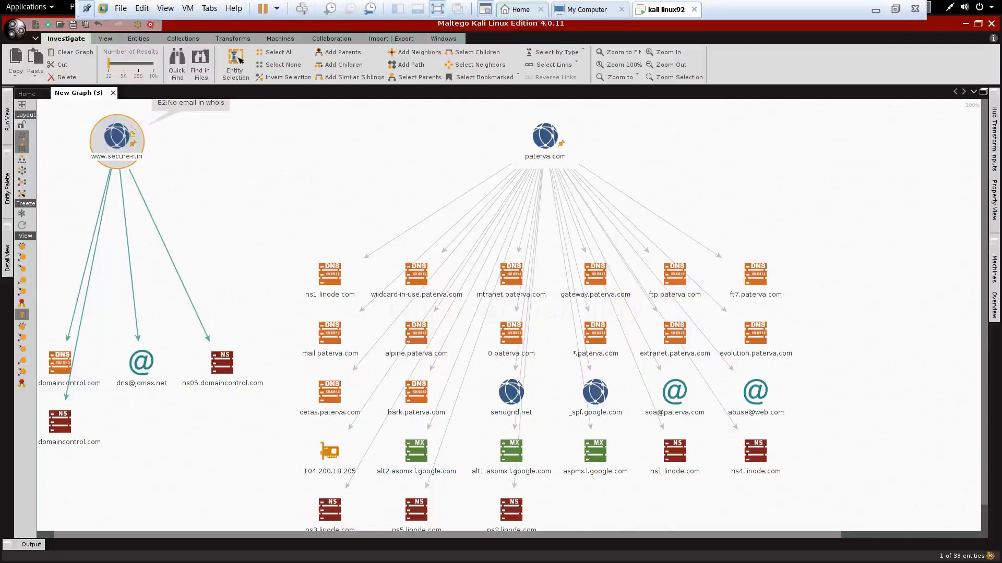
pyautogui.rightClick(117, 153)
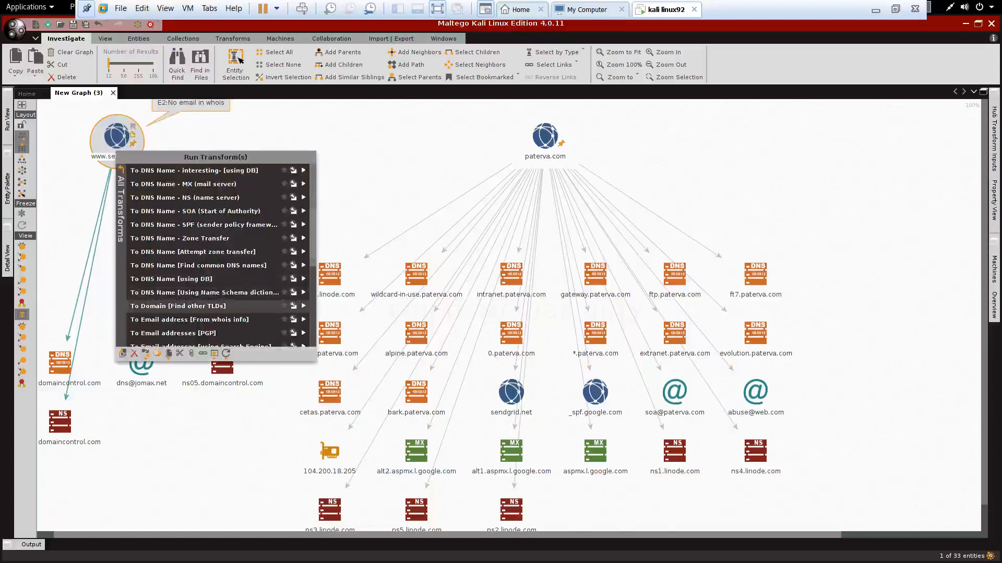
pyautogui.click(177, 306)
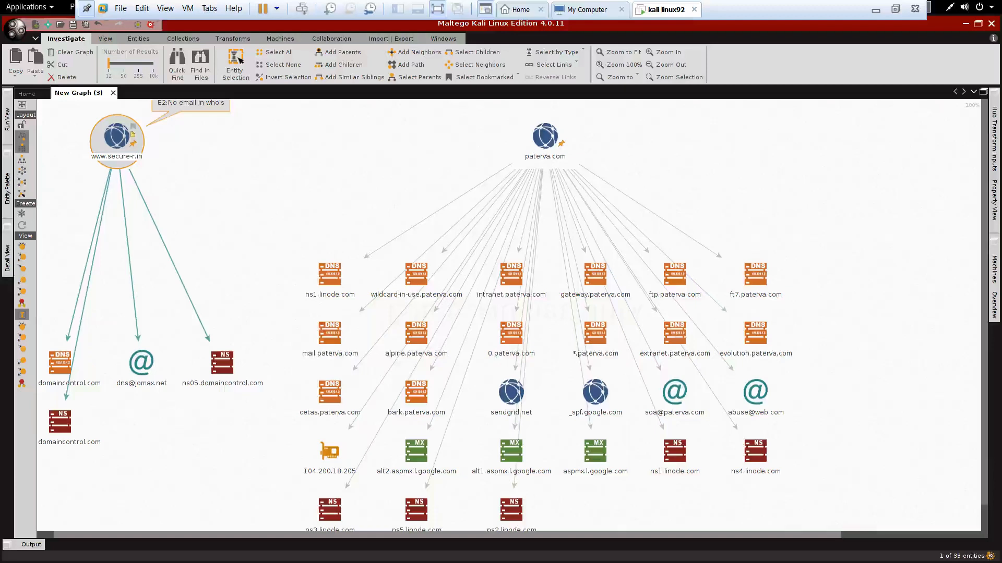
pyautogui.rightClick(119, 147)
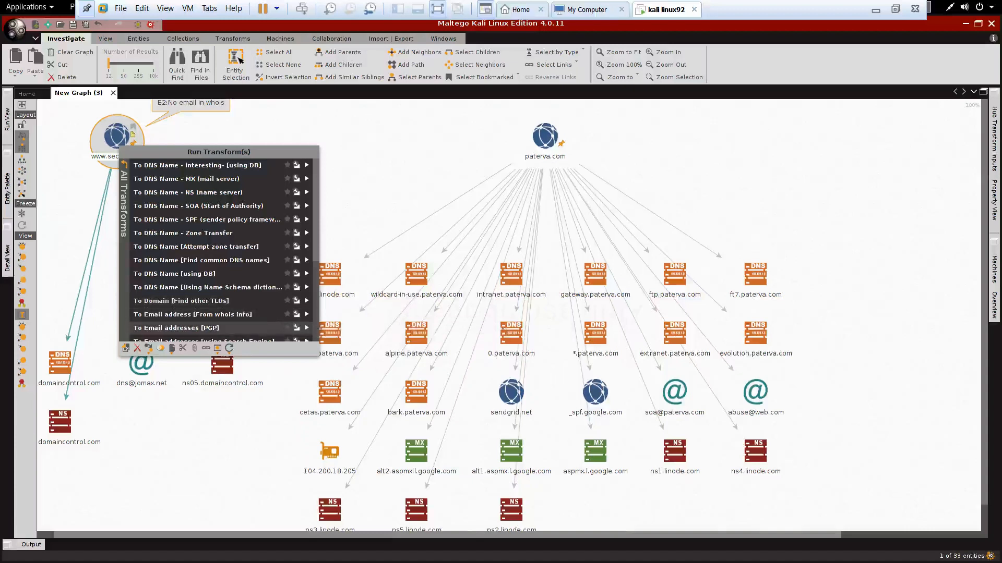
pyautogui.click(219, 327)
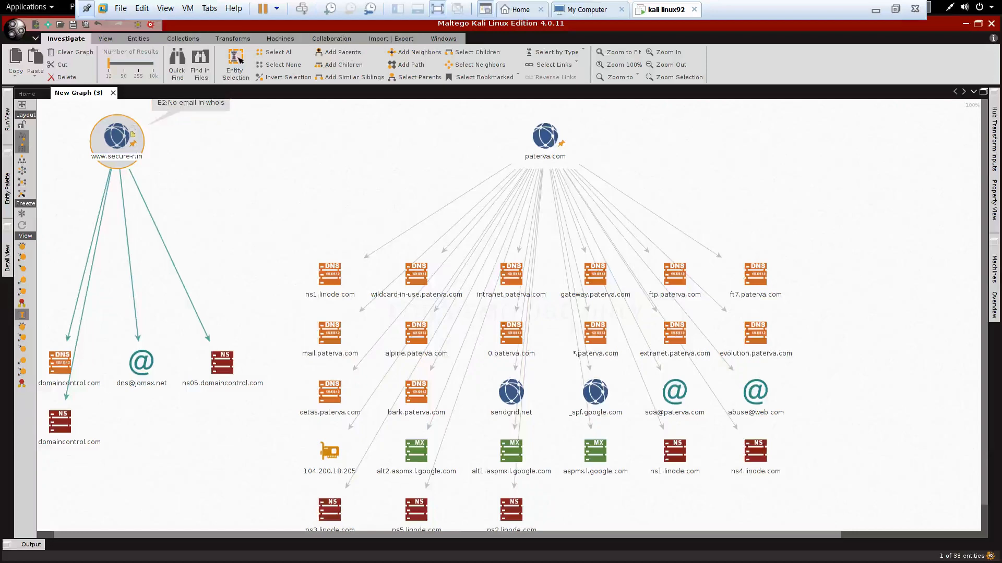
pyautogui.rightClick(132, 139)
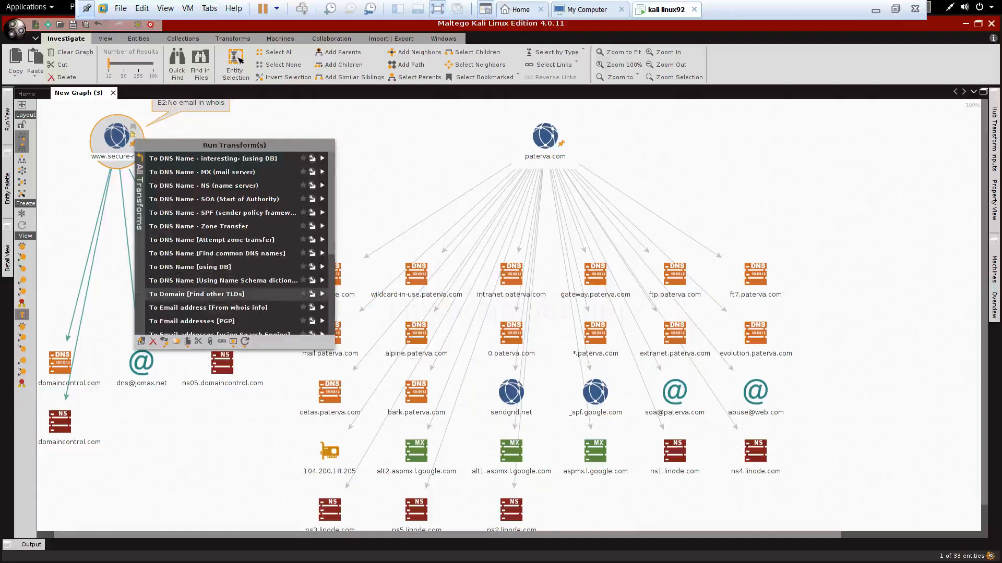
pyautogui.scroll(-3, 235, 302)
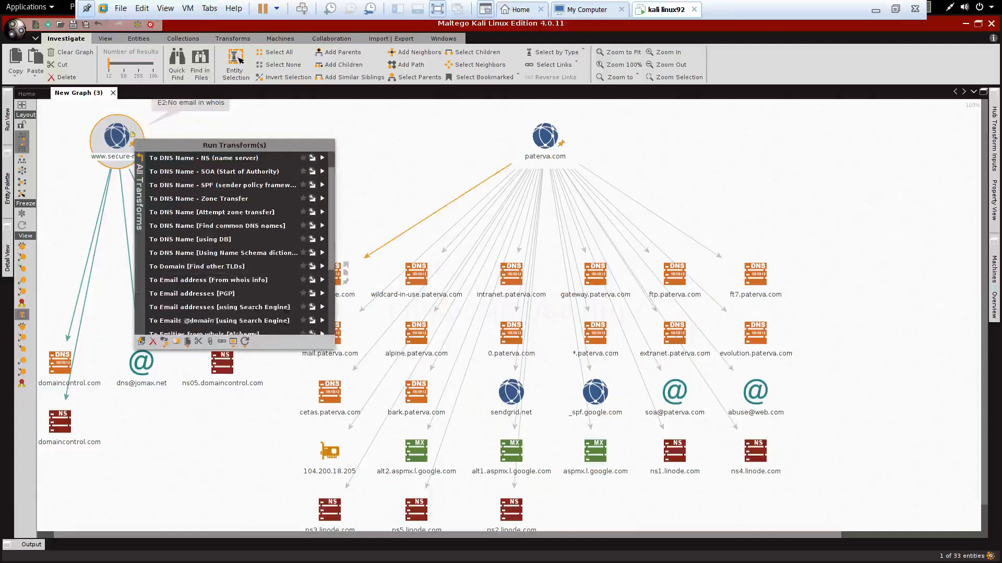
pyautogui.scroll(-1, 235, 320)
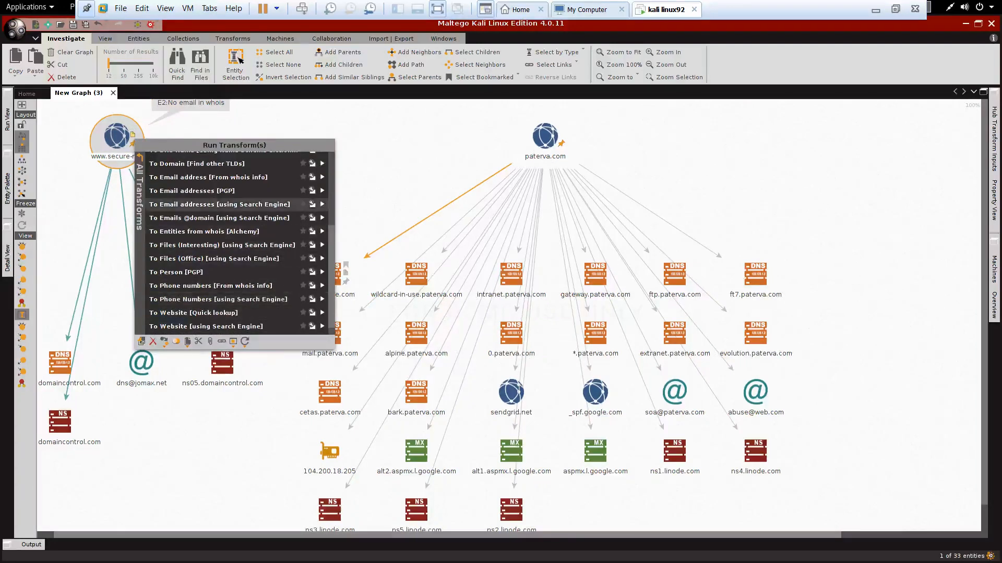
pyautogui.click(219, 204)
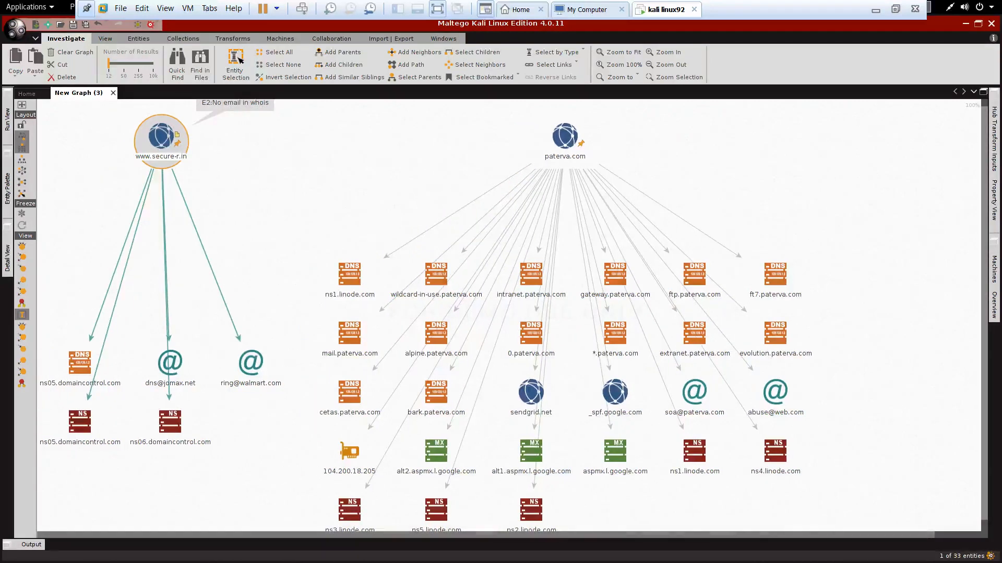
# Step: Run the To Email addresses [using Search Engine] transform on paterva.com
pyautogui.rightClick(564, 138)
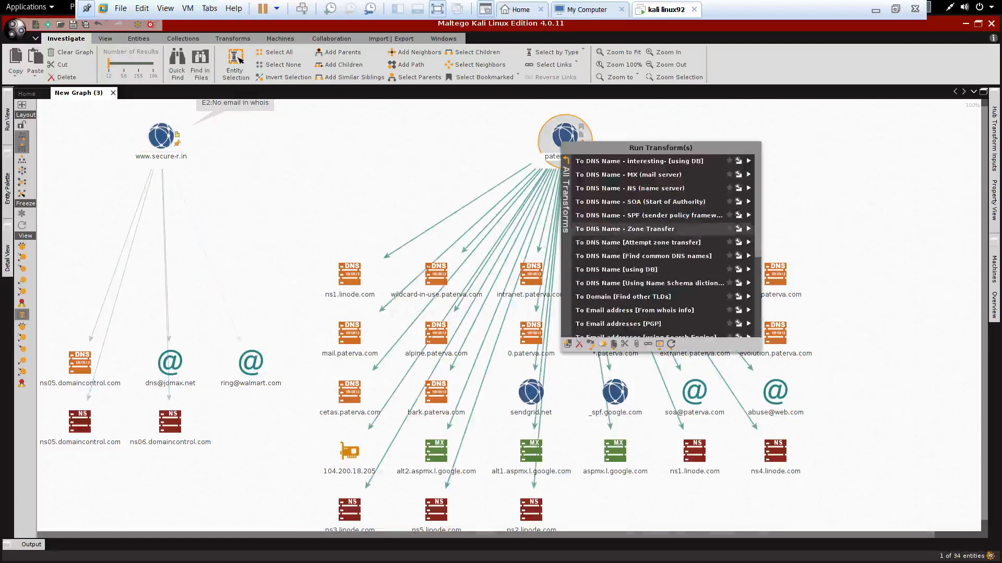
pyautogui.scroll(-3, 647, 256)
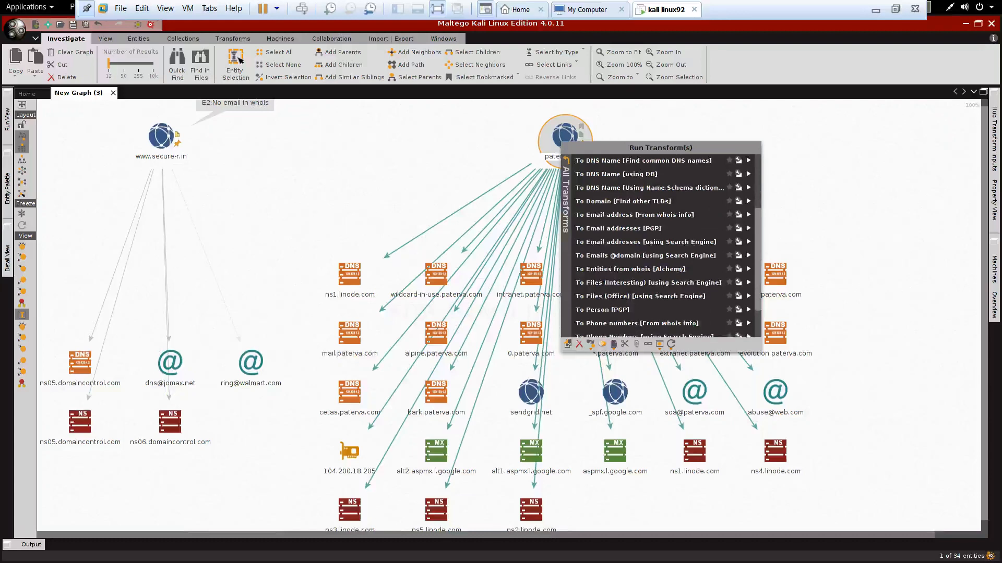
pyautogui.scroll(-1, 647, 256)
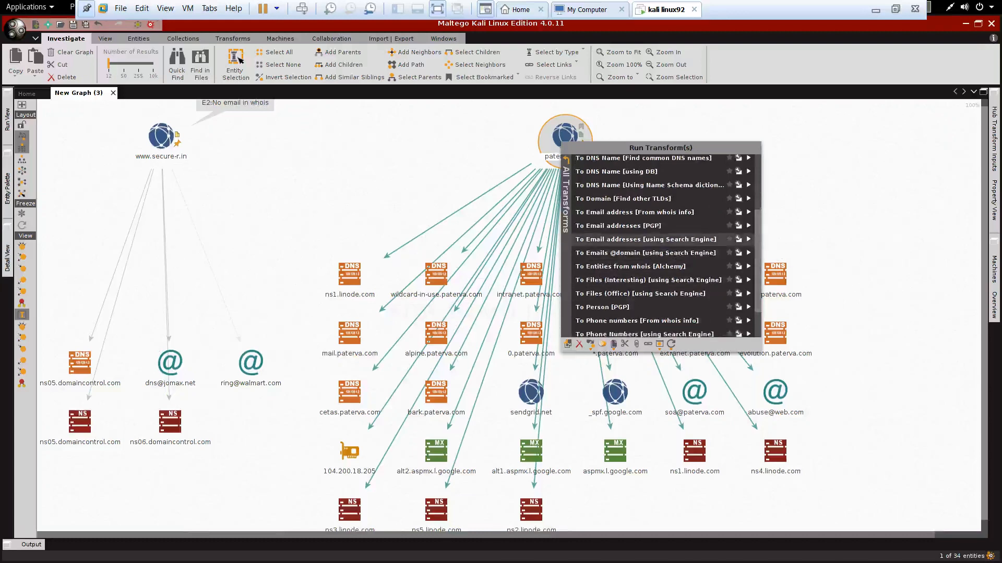
pyautogui.click(621, 240)
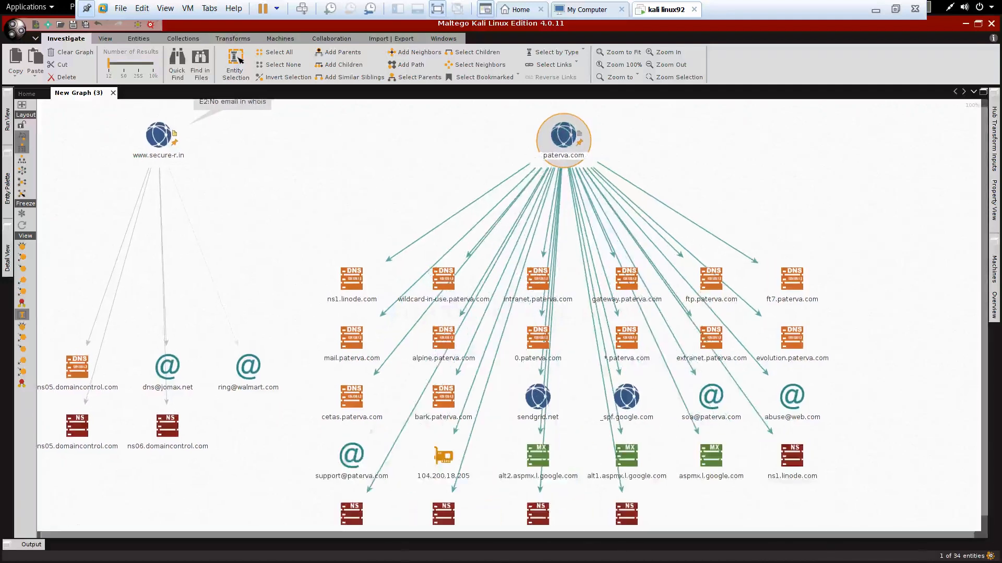
pyautogui.moveTo(984, 292); pyautogui.dragTo(984, 309)
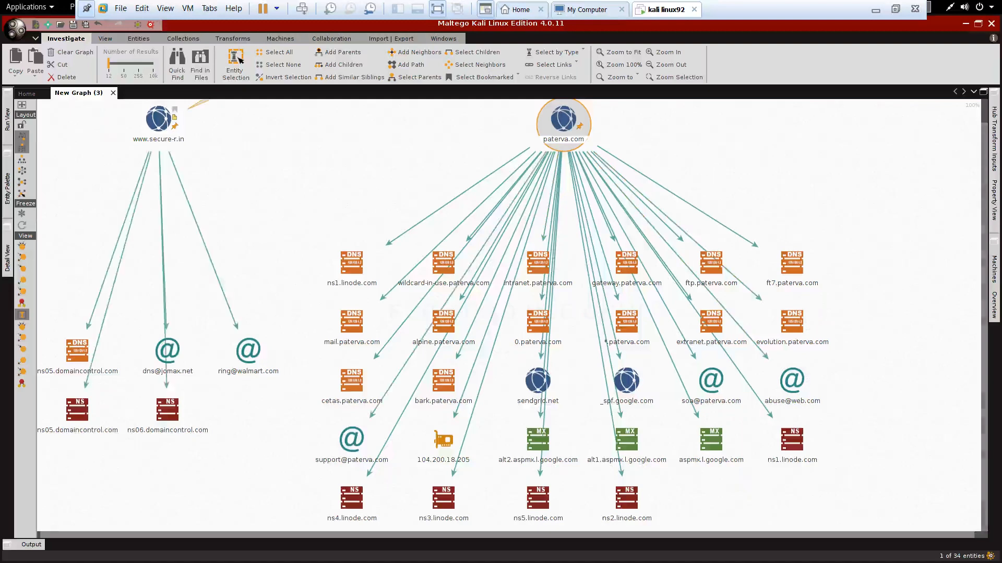
pyautogui.rightClick(159, 121)
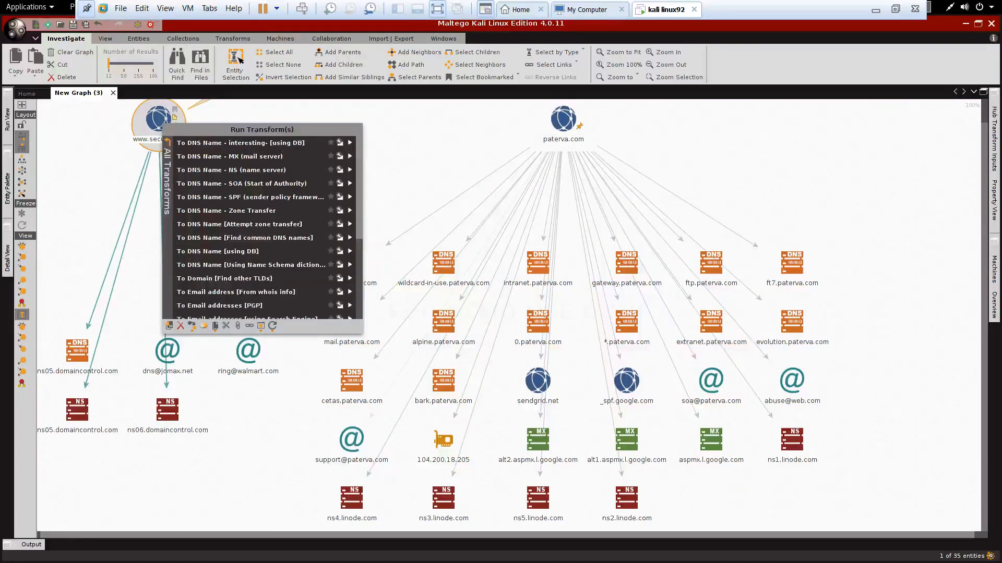
pyautogui.scroll(-3, 261, 230)
pyautogui.scroll(-1, 261, 229)
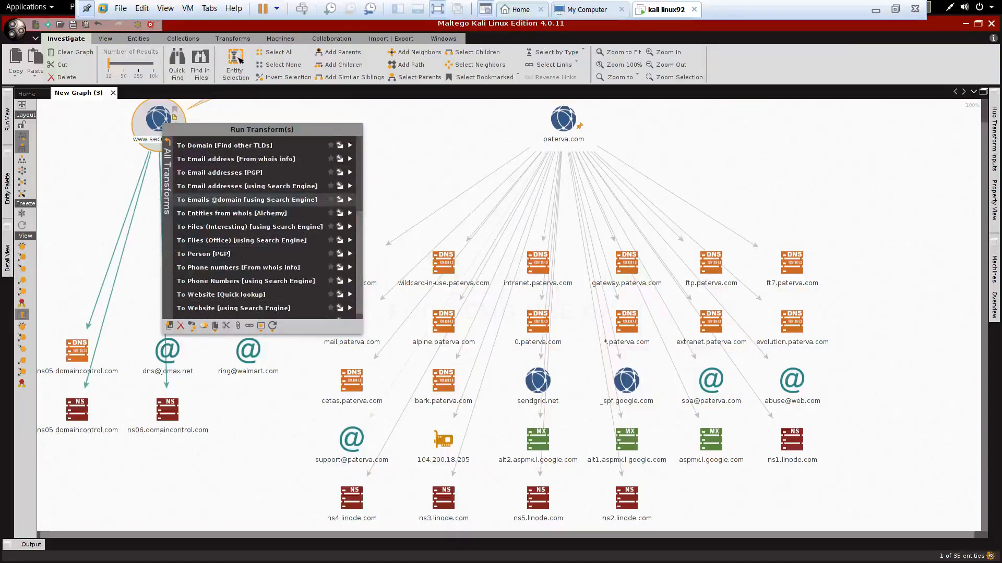
pyautogui.click(248, 199)
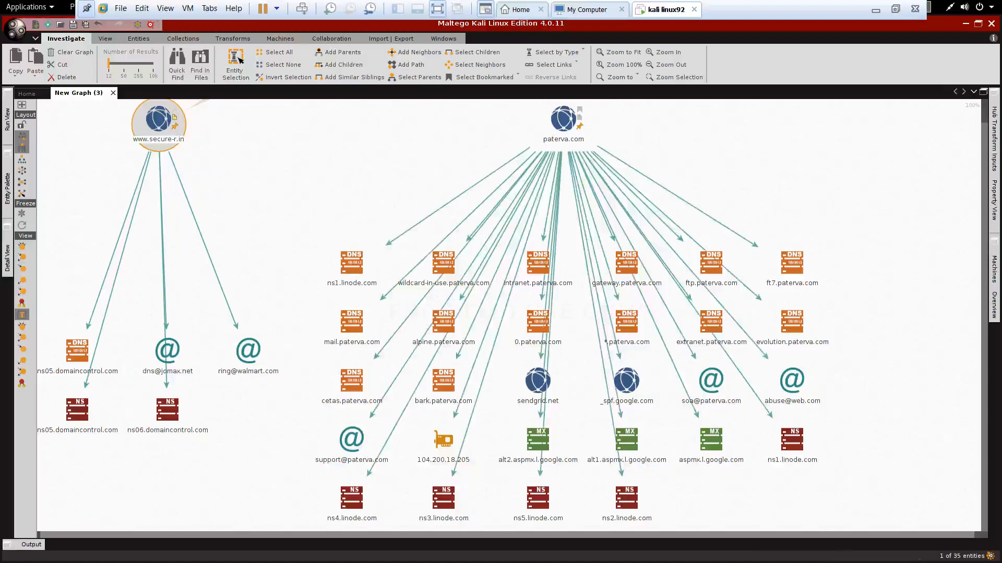
pyautogui.rightClick(564, 120)
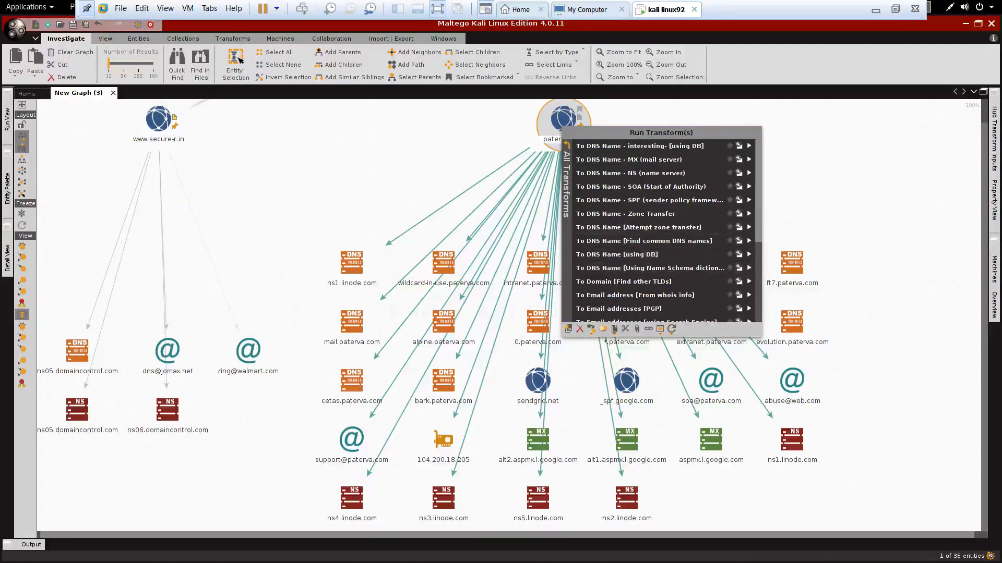
pyautogui.scroll(-3, 660, 232)
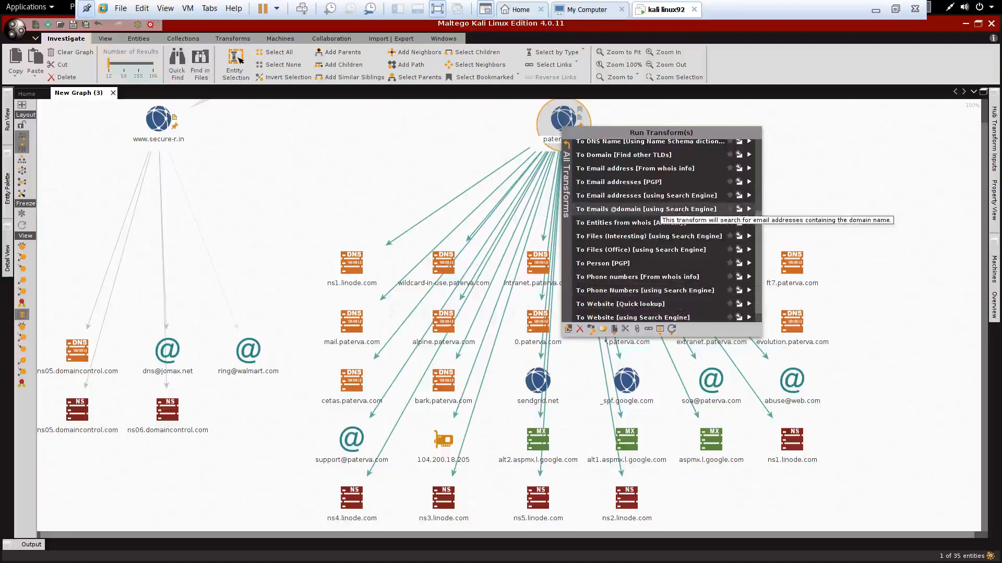
pyautogui.click(656, 209)
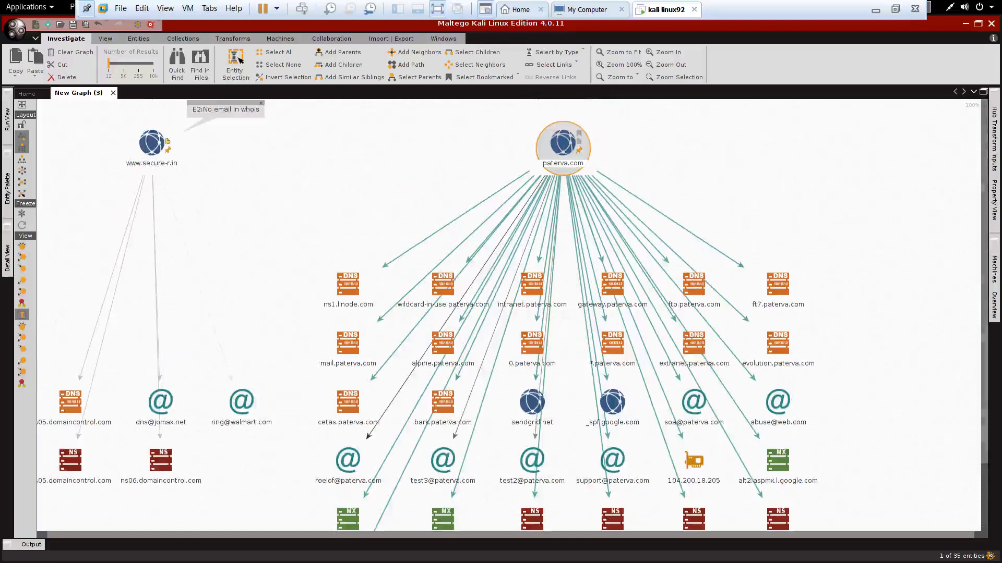
# Step: Run the To Entities from whois [Alchemy] transform on paterva.com
pyautogui.rightClick(564, 149)
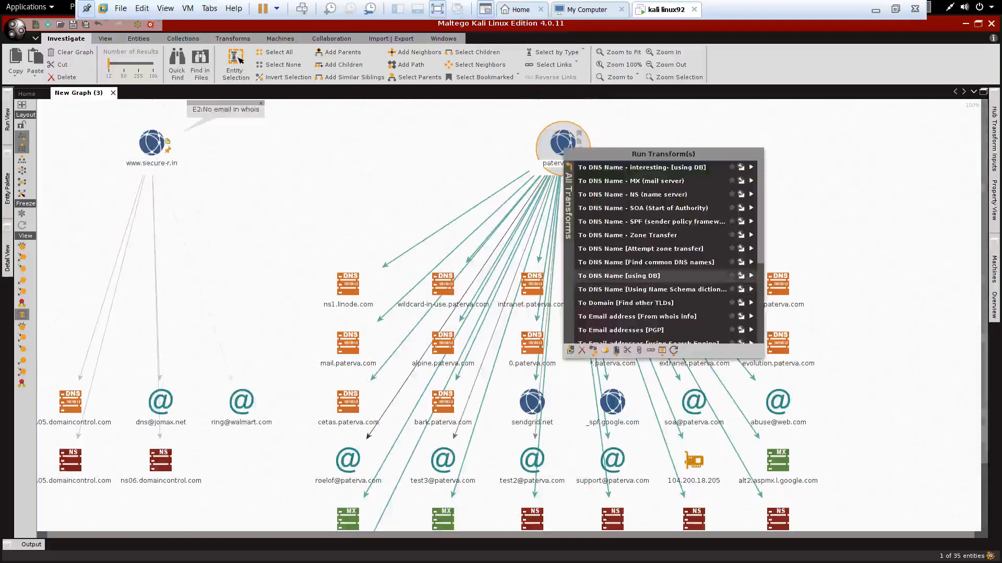
pyautogui.scroll(-3, 663, 250)
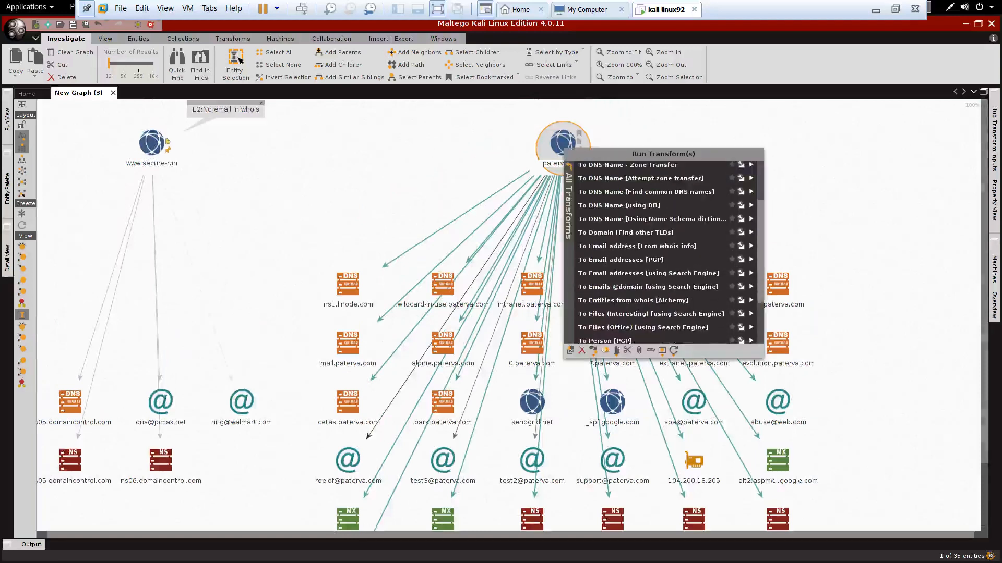
pyautogui.scroll(-1, 662, 251)
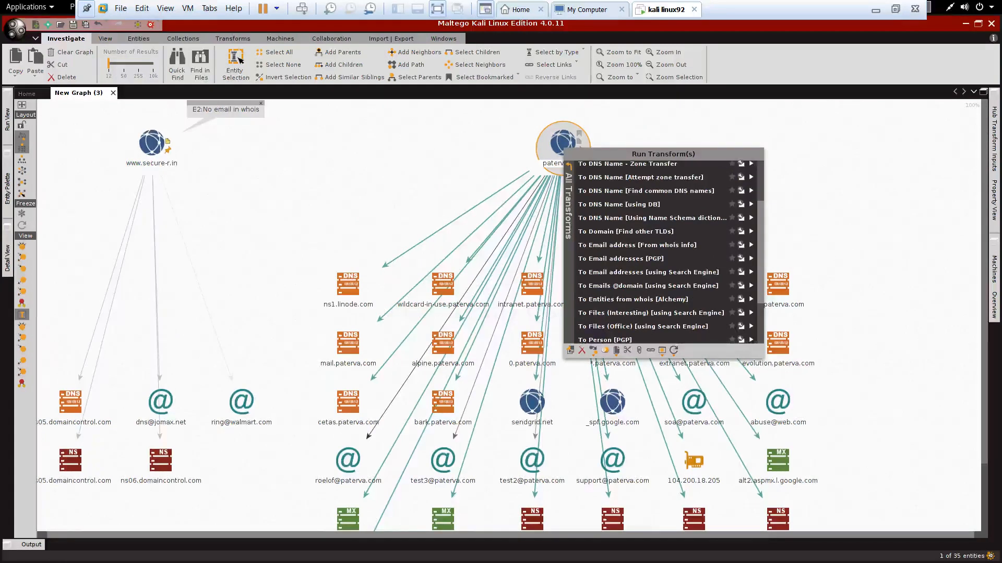
pyautogui.scroll(-1, 652, 251)
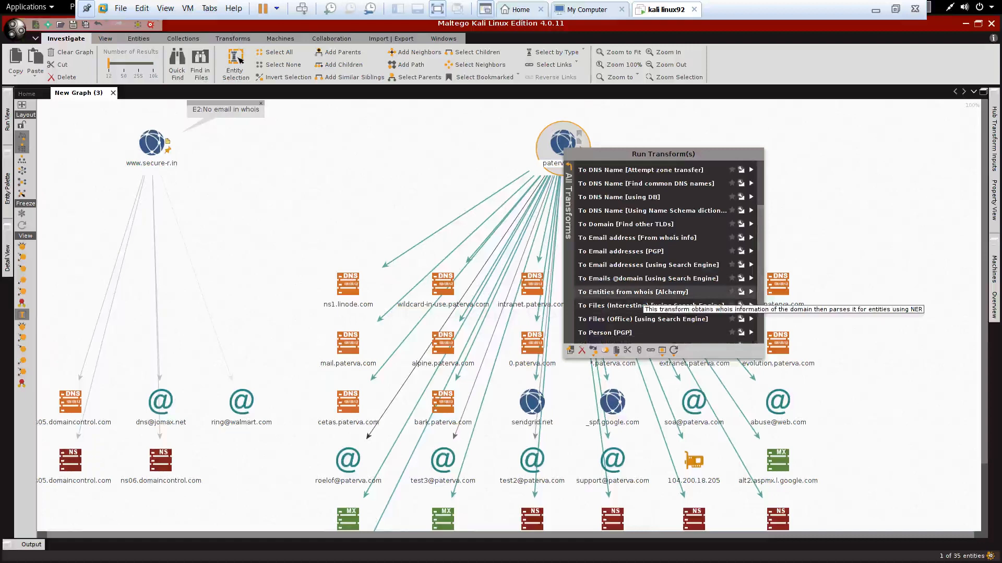
pyautogui.click(642, 293)
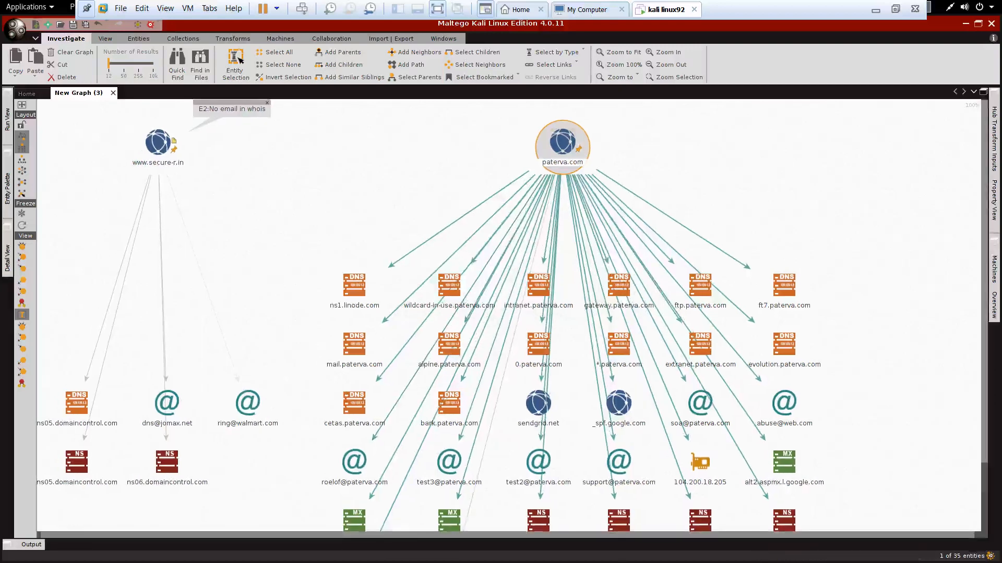
# Step: Select the Verisign entity below paterva.com and examine the transforms available for it without running one
pyautogui.scroll(-3, 509, 315)
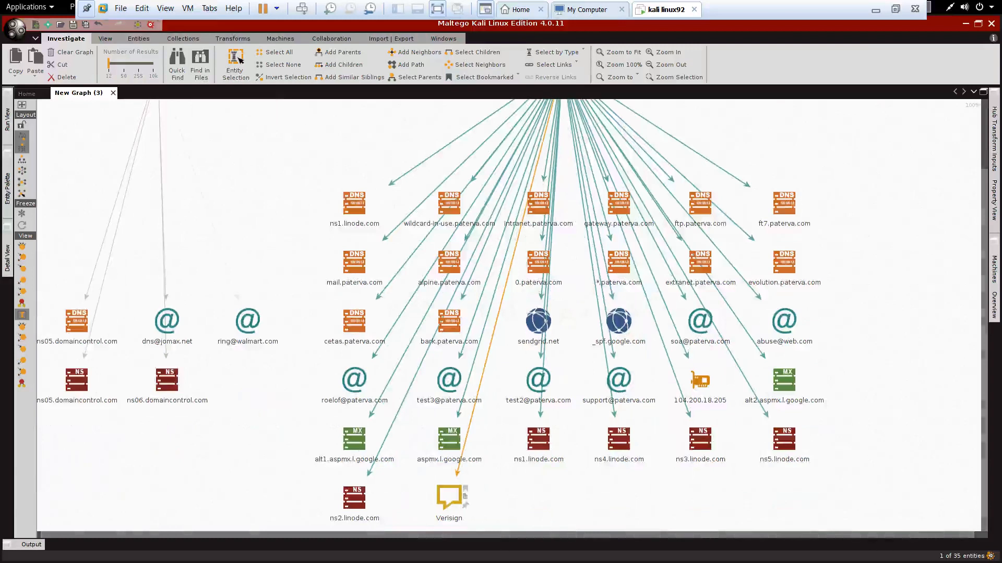
pyautogui.click(449, 498)
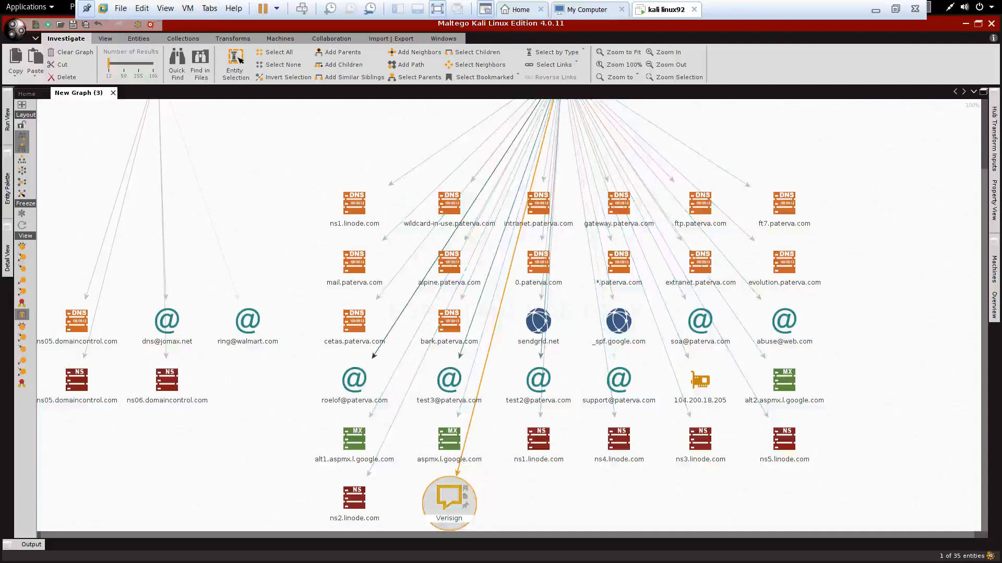
pyautogui.rightClick(449, 498)
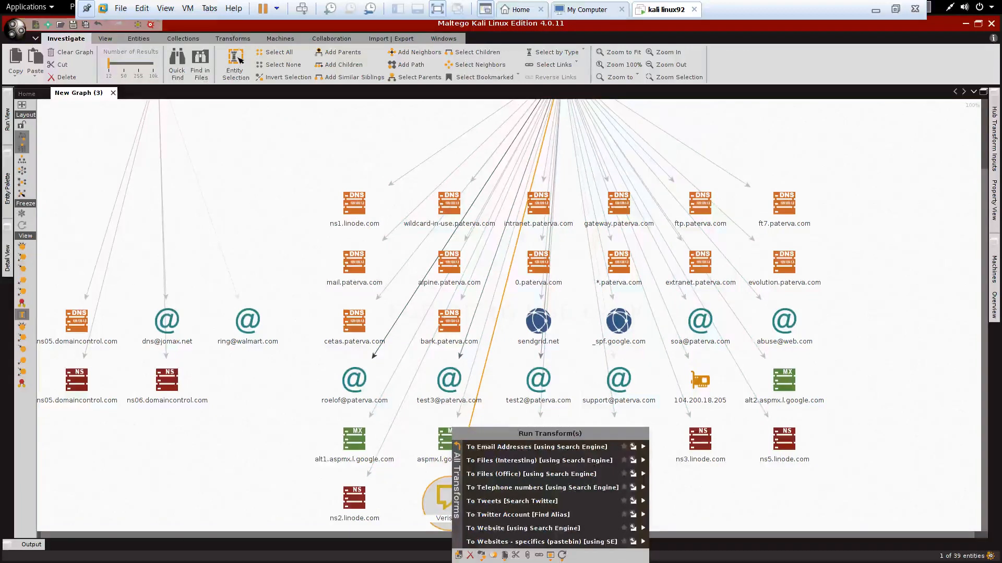
pyautogui.click(782, 413)
pyautogui.click(994, 305)
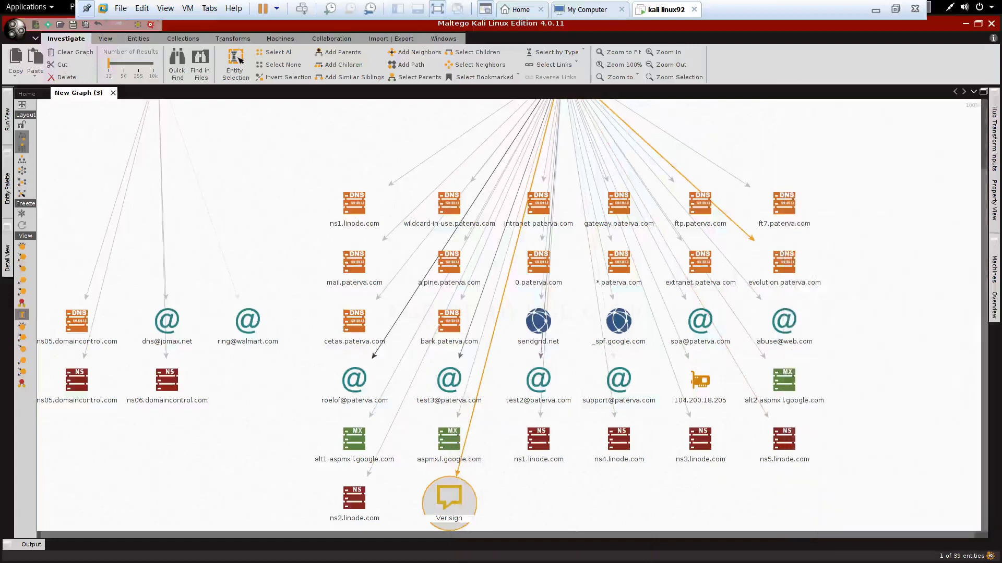
pyautogui.press('Escape')
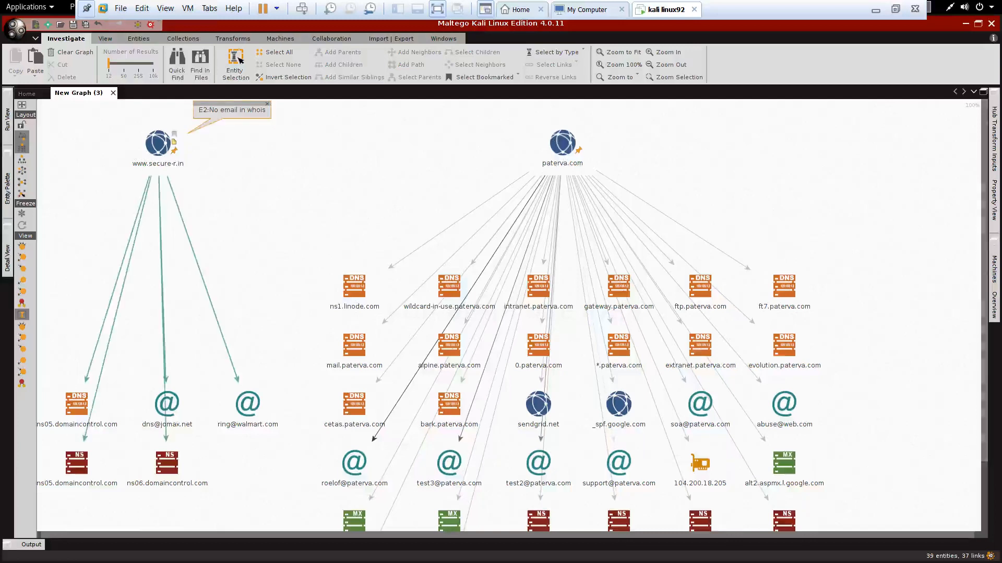
pyautogui.click(158, 145)
pyautogui.rightClick(158, 146)
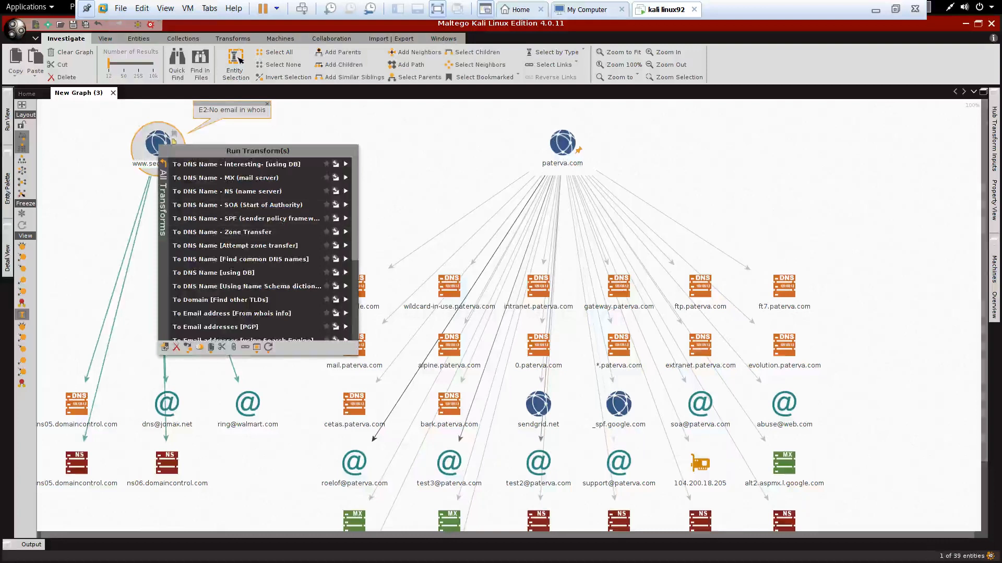
pyautogui.scroll(-3, 258, 250)
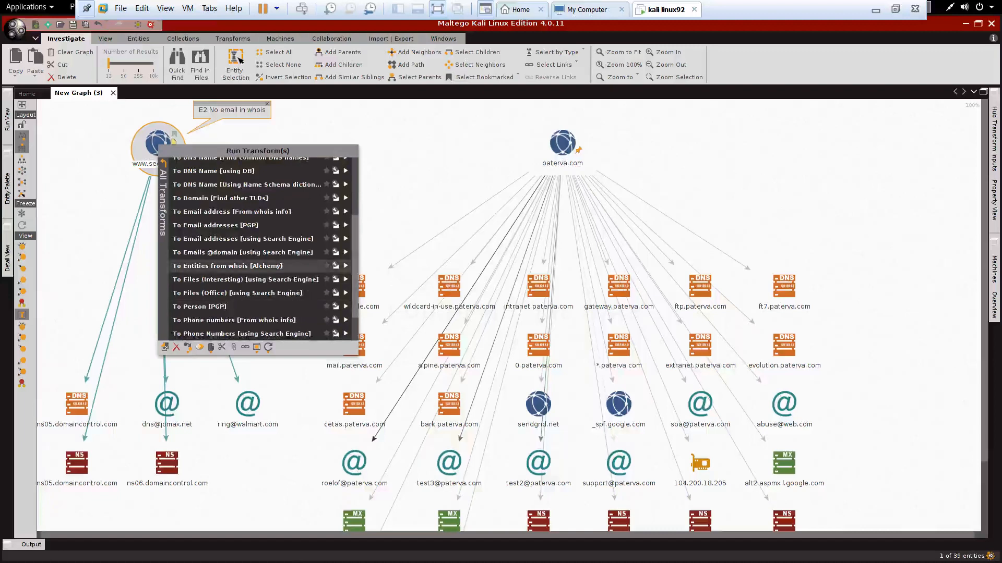
pyautogui.click(228, 265)
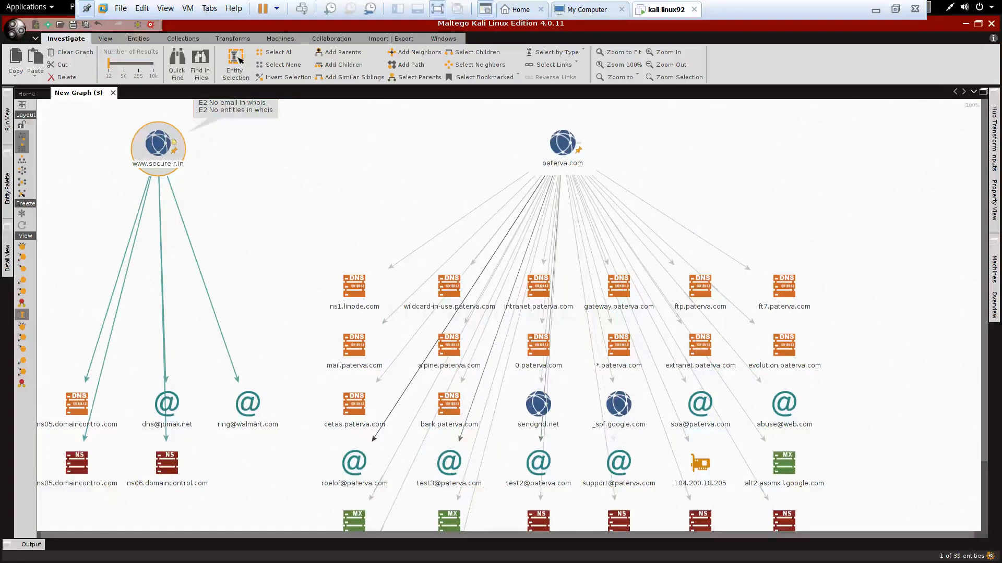
# Step: Examine the file-search transforms available for paterva.com and review the result entities below it
pyautogui.rightClick(567, 151)
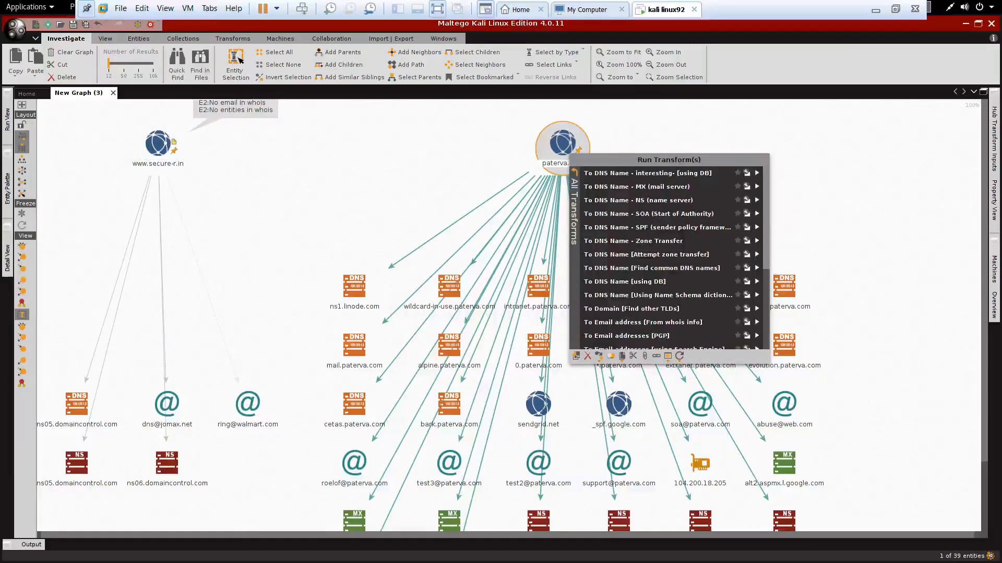
pyautogui.scroll(-3, 670, 255)
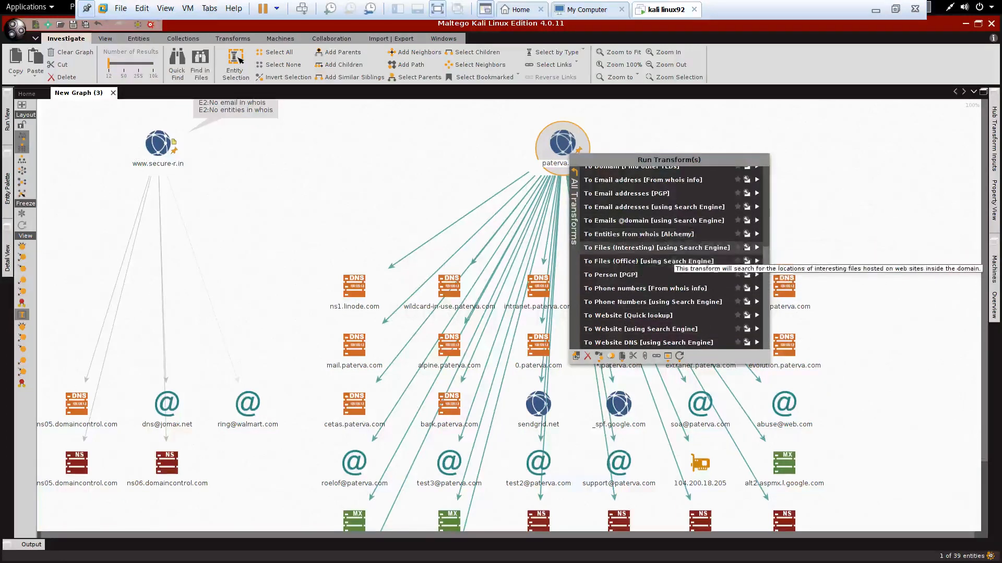
pyautogui.press('Escape')
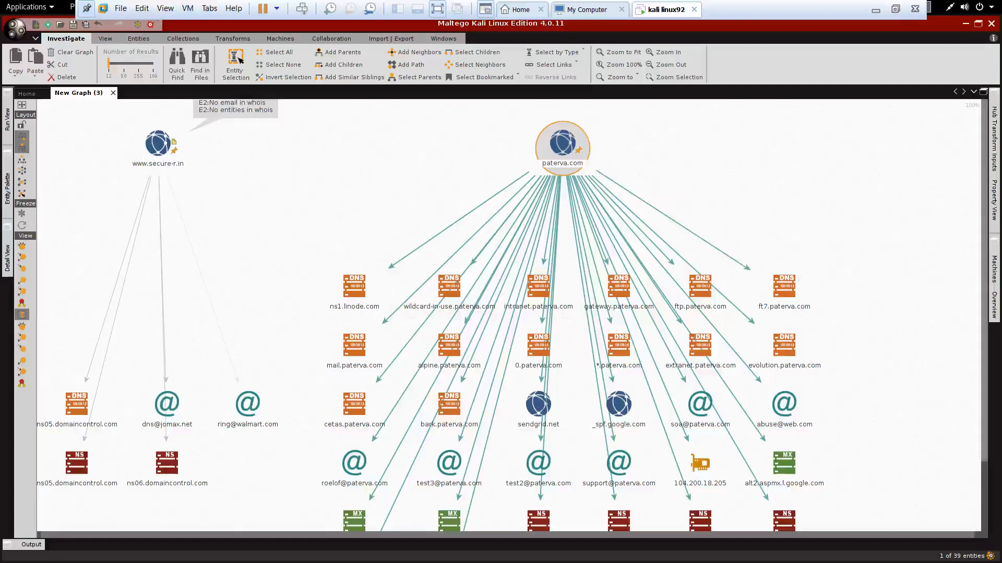
pyautogui.scroll(-3, 508, 315)
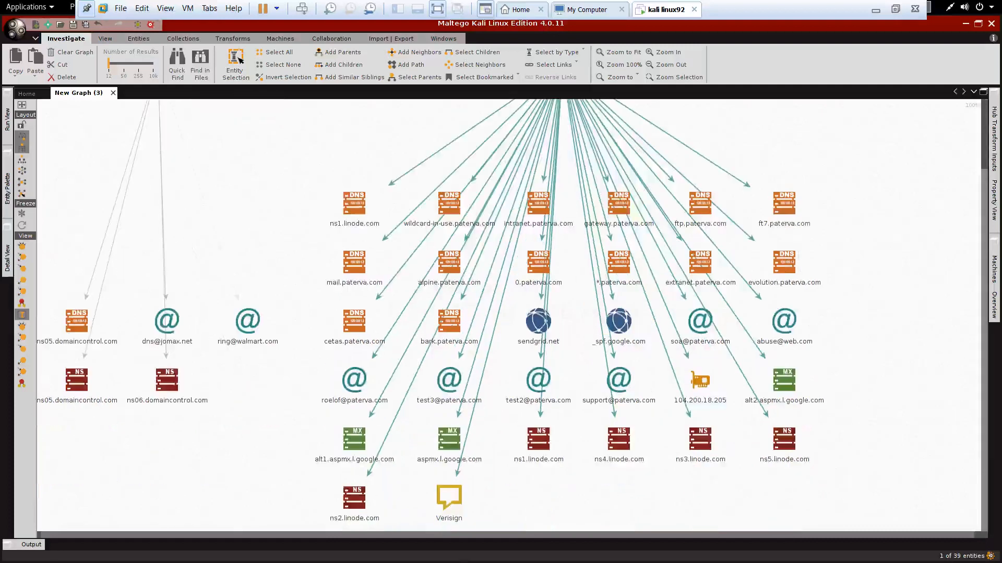
pyautogui.scroll(3, 508, 316)
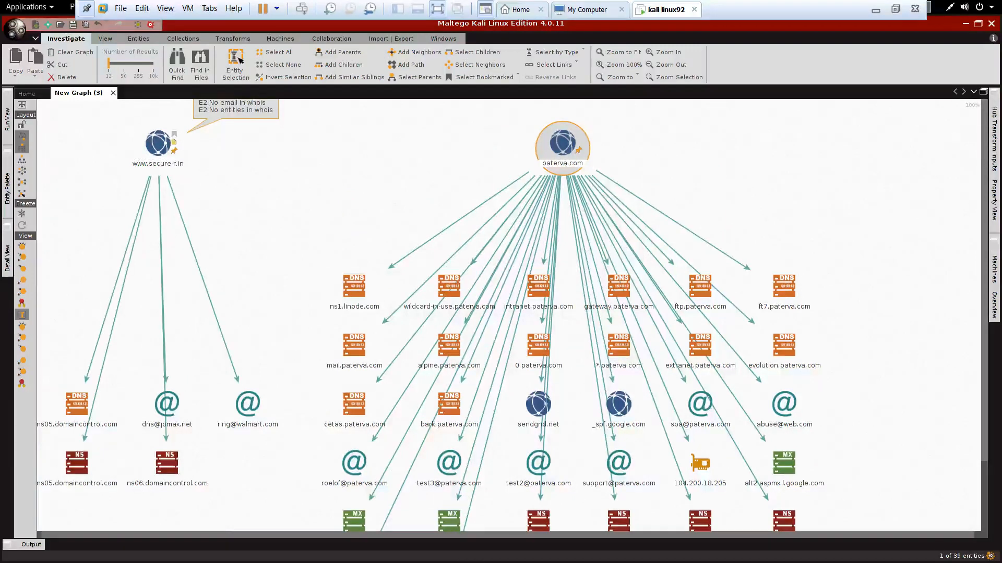
pyautogui.rightClick(159, 144)
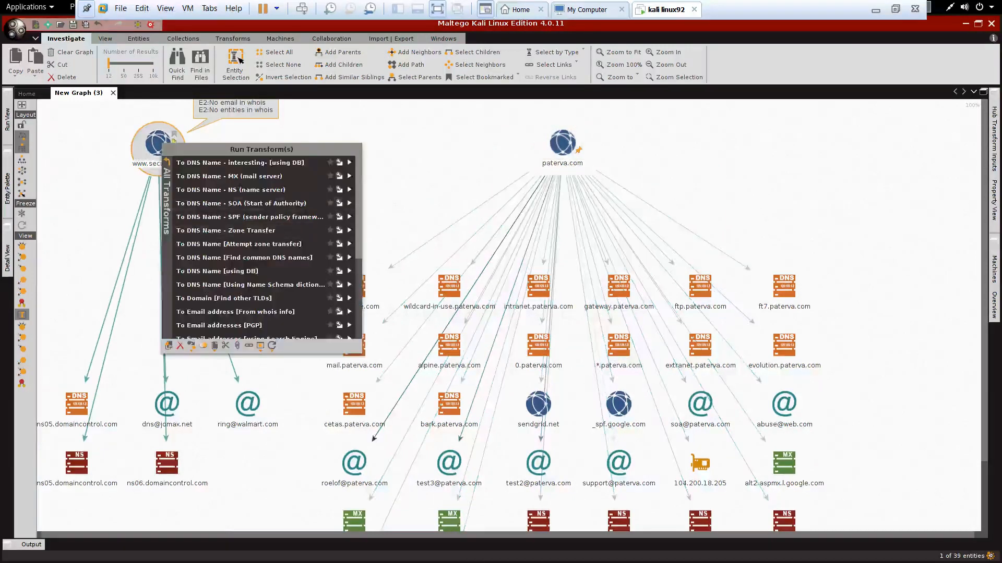
pyautogui.scroll(-4, 261, 245)
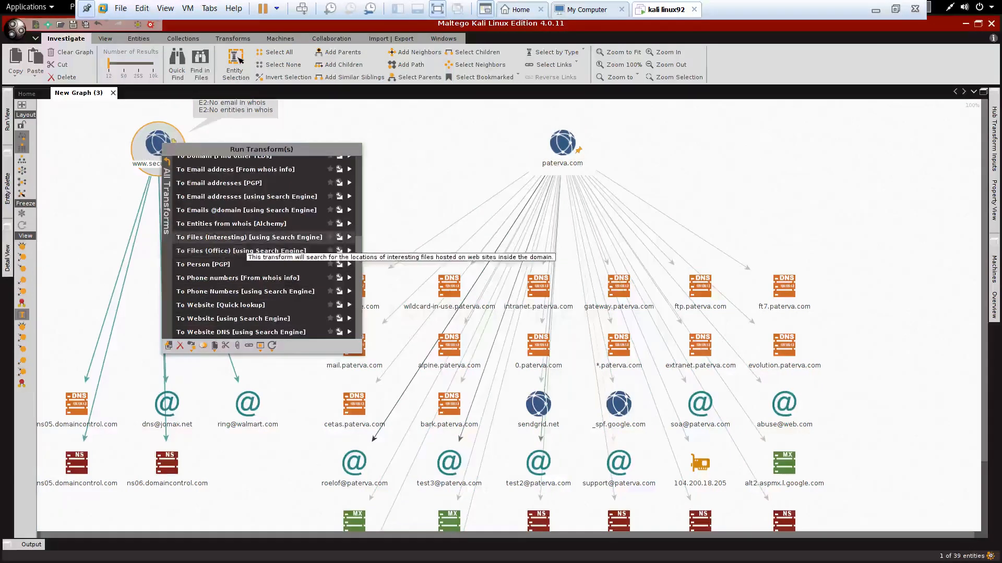
pyautogui.click(250, 237)
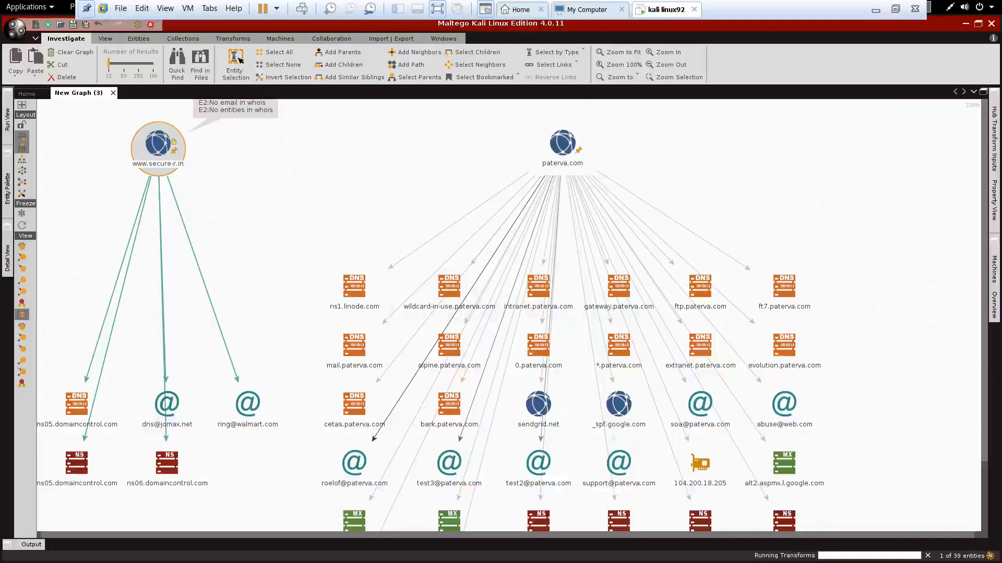
# Step: Run the To Files (Office) [using Search Engine] transform on paterva.com
pyautogui.rightClick(561, 144)
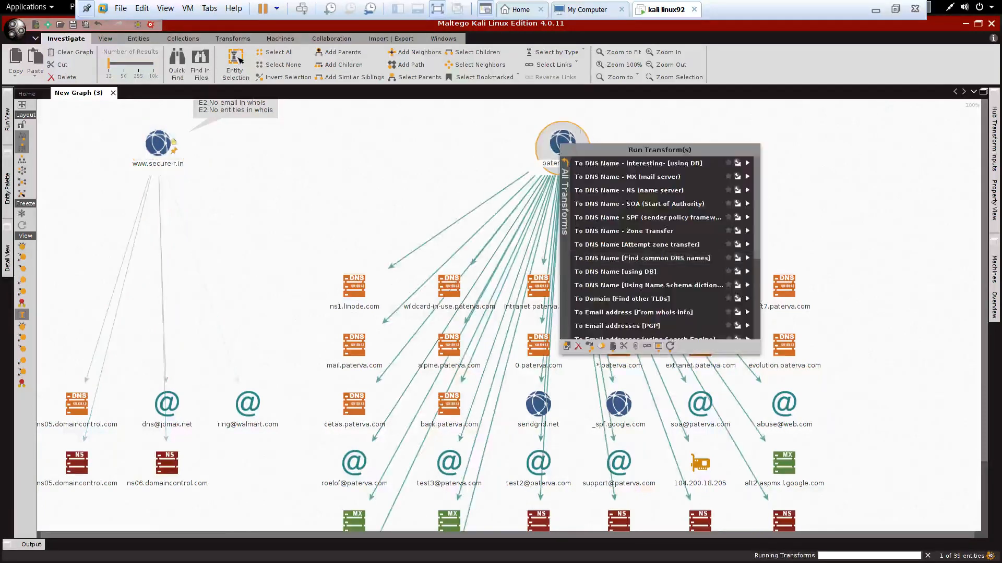
pyautogui.scroll(-4, 660, 248)
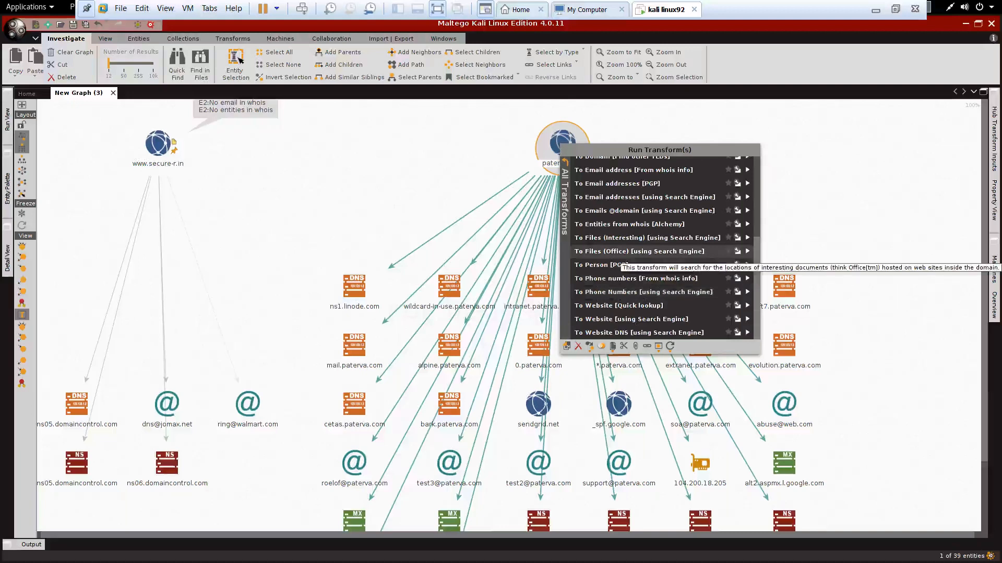
pyautogui.click(618, 251)
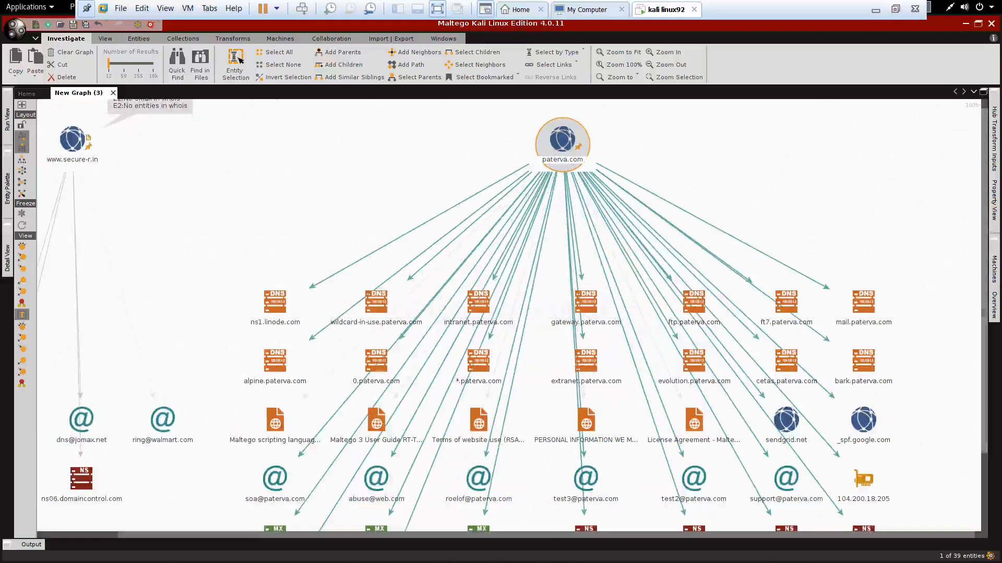
# Step: Examine the document, email, mail server and name server entities found below paterva.com
pyautogui.scroll(-3, 514, 315)
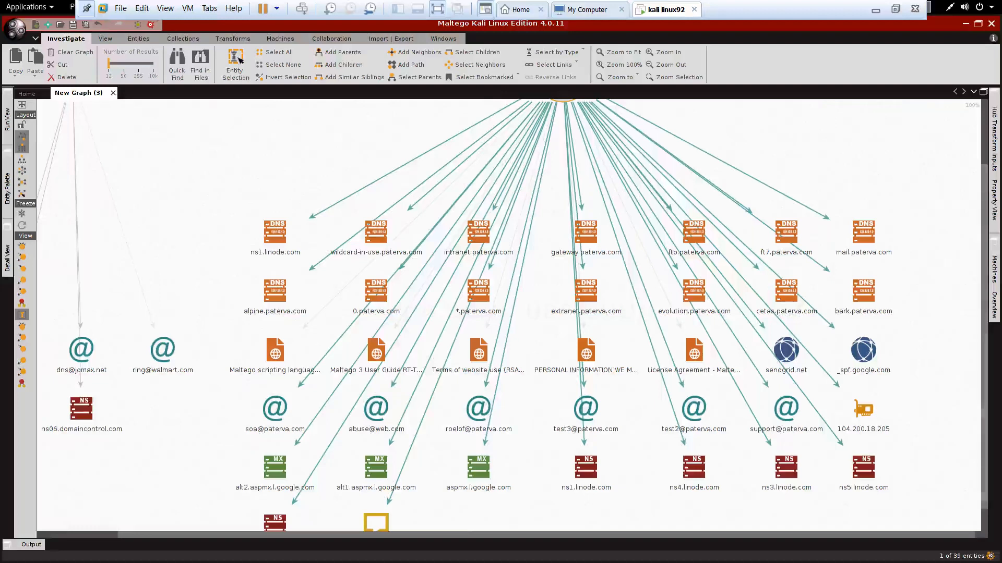
pyautogui.moveTo(697, 350)
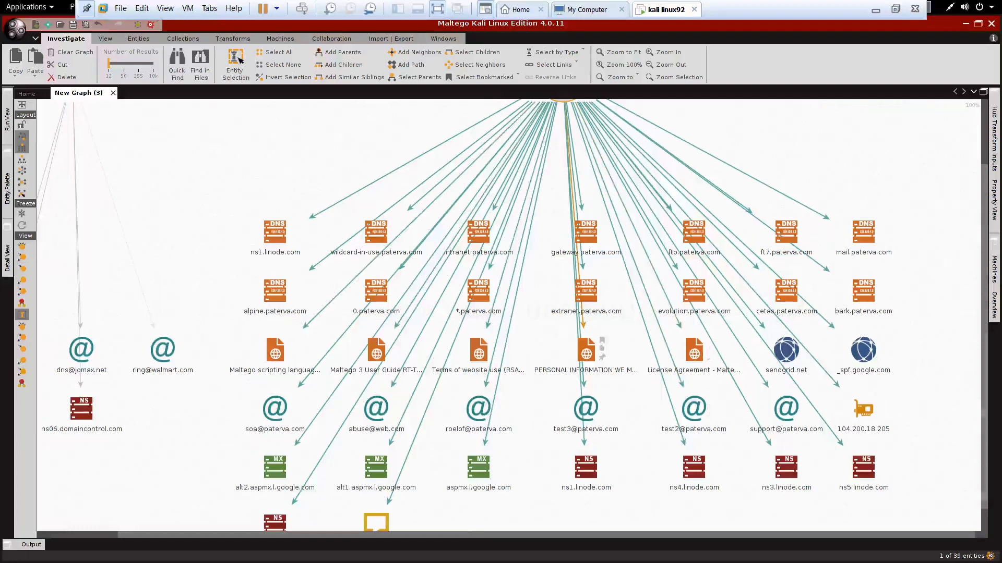
pyautogui.moveTo(478, 350)
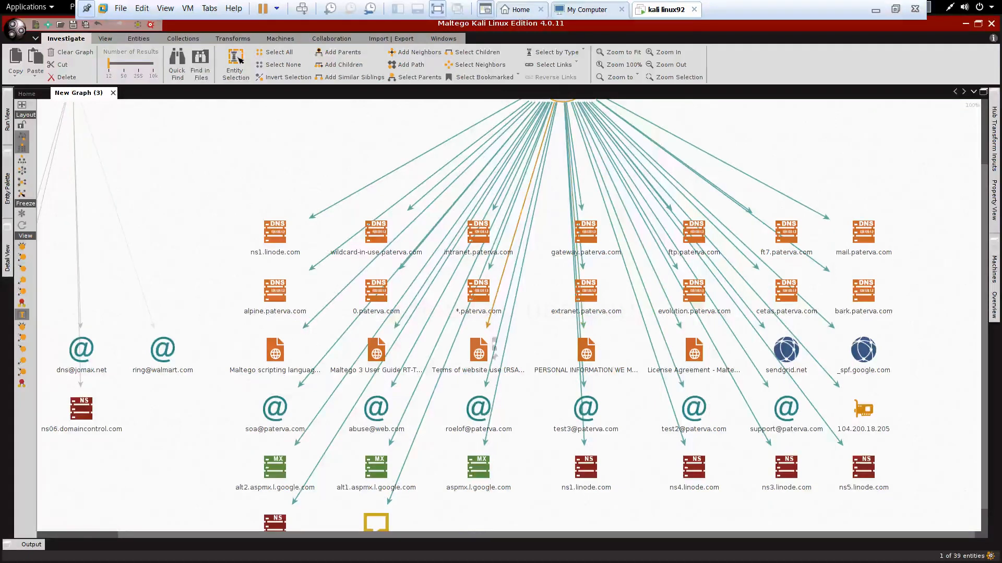
pyautogui.moveTo(376, 350)
pyautogui.moveTo(479, 467)
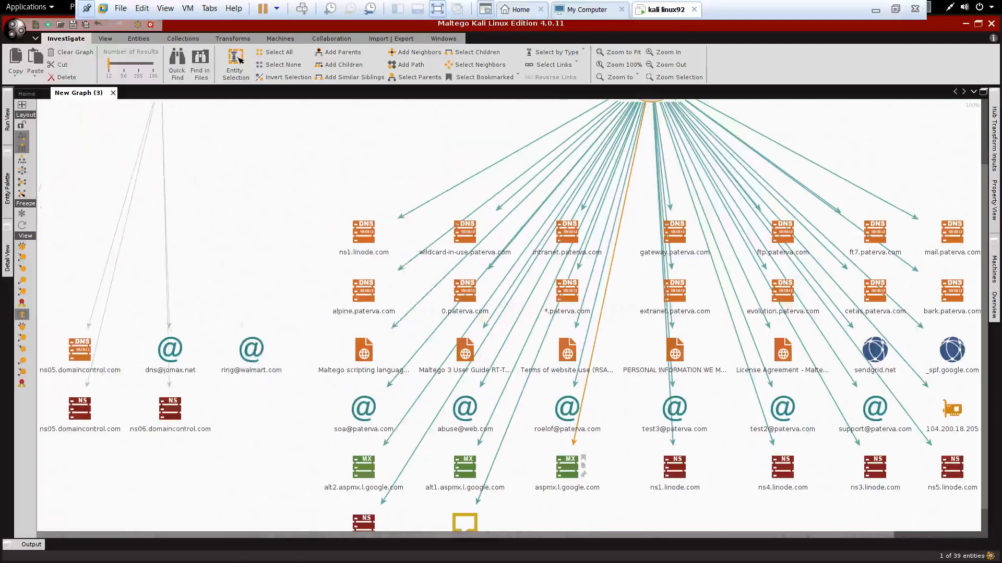
pyautogui.moveTo(364, 523)
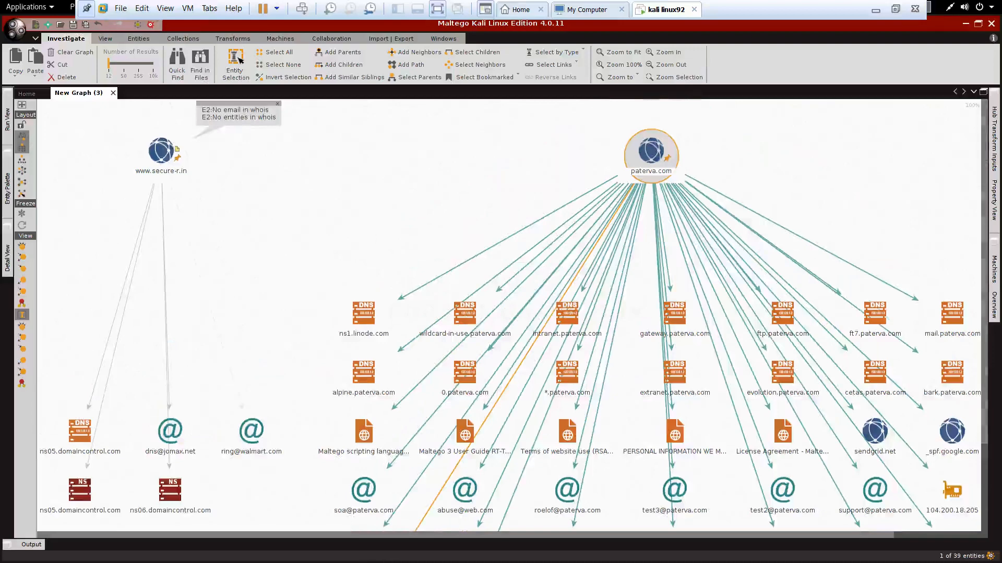
pyautogui.rightClick(162, 153)
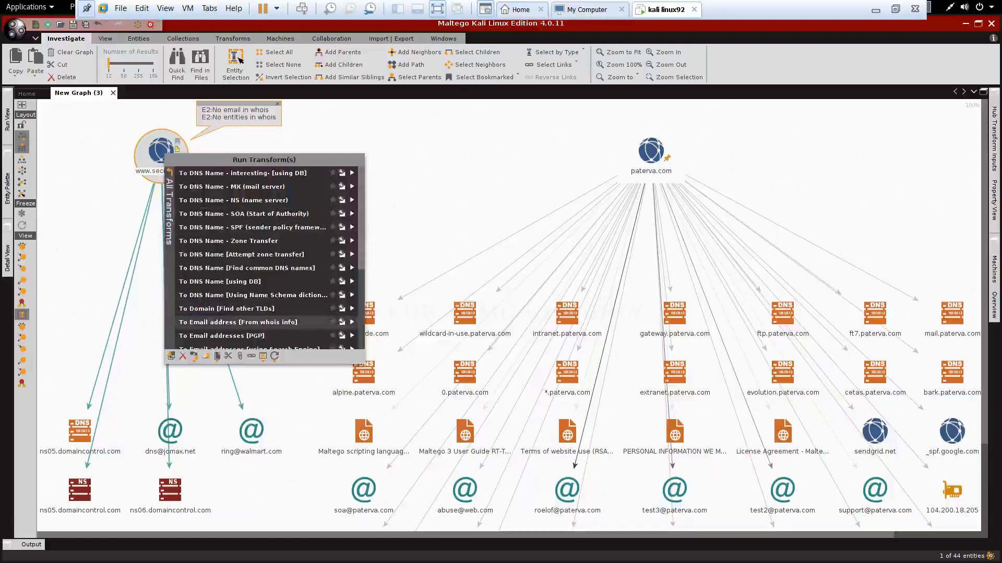
pyautogui.scroll(-3, 264, 259)
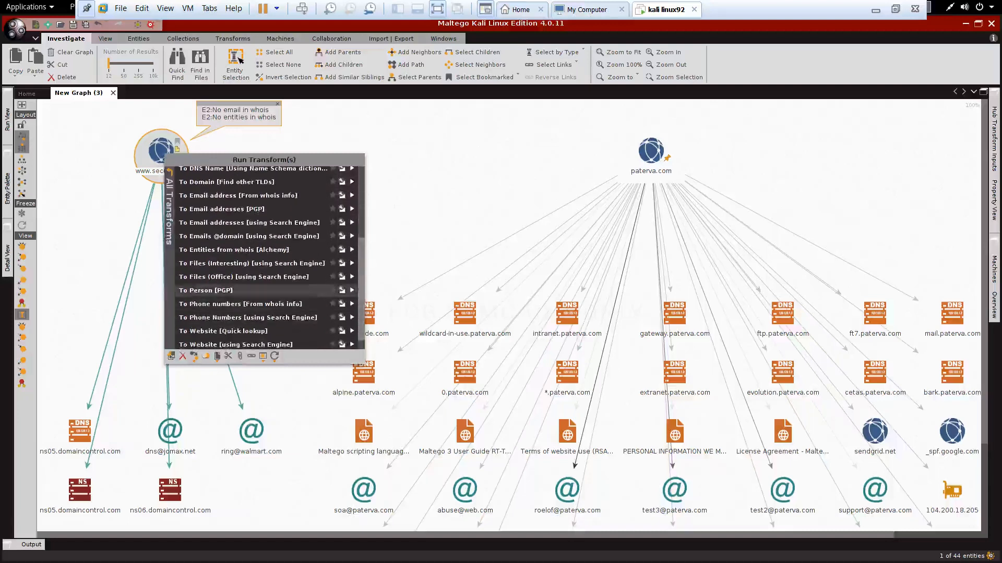
pyautogui.press('Escape')
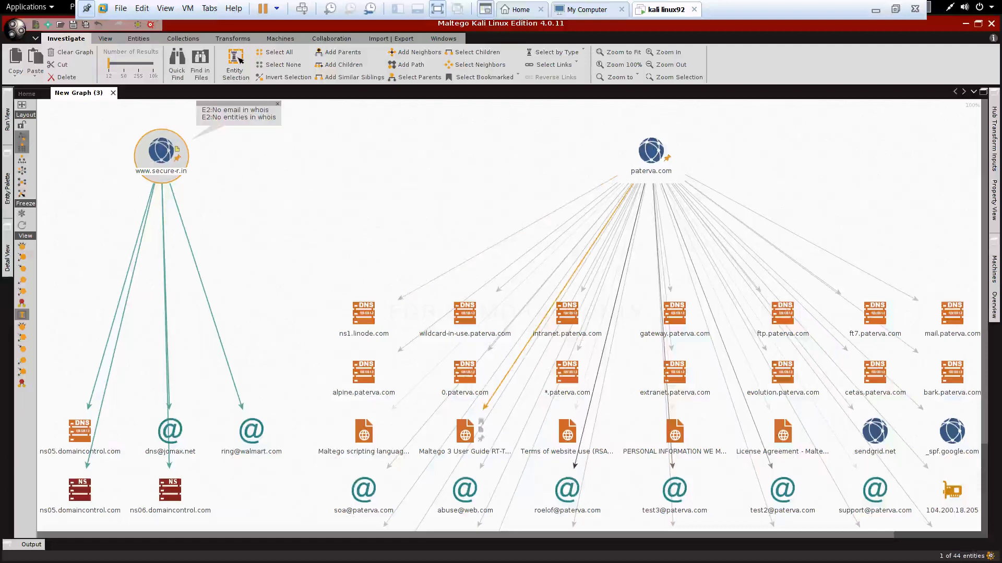
pyautogui.click(465, 431)
pyautogui.rightClick(463, 437)
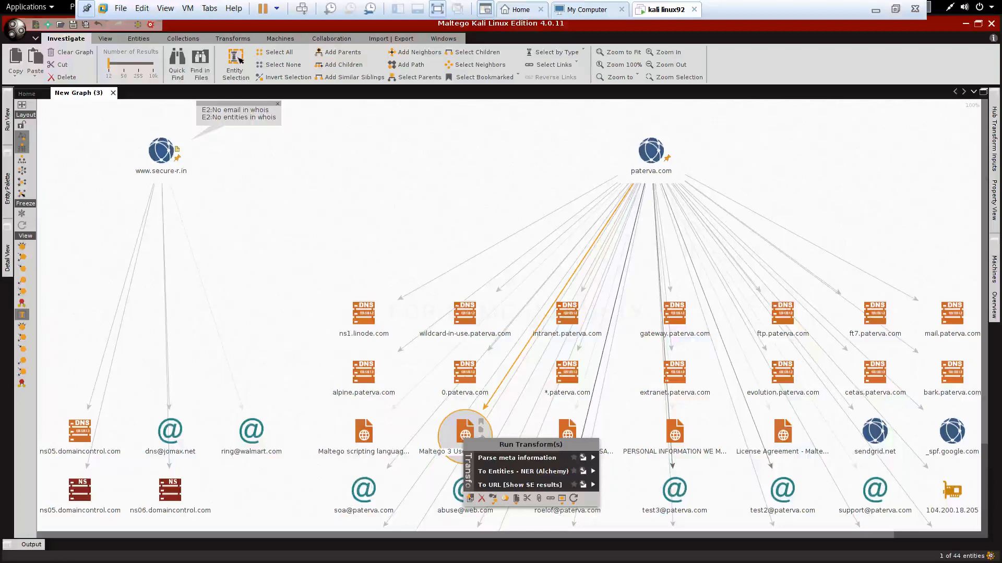
pyautogui.press('Escape')
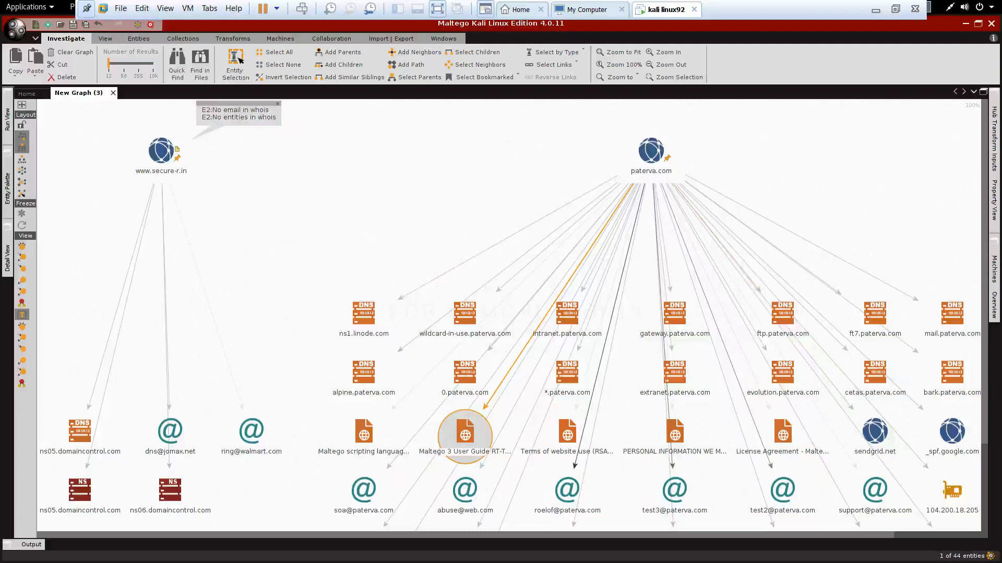
# Step: Run the To Person [PGP] transform on paterva.com and review the entities below it
pyautogui.click(651, 152)
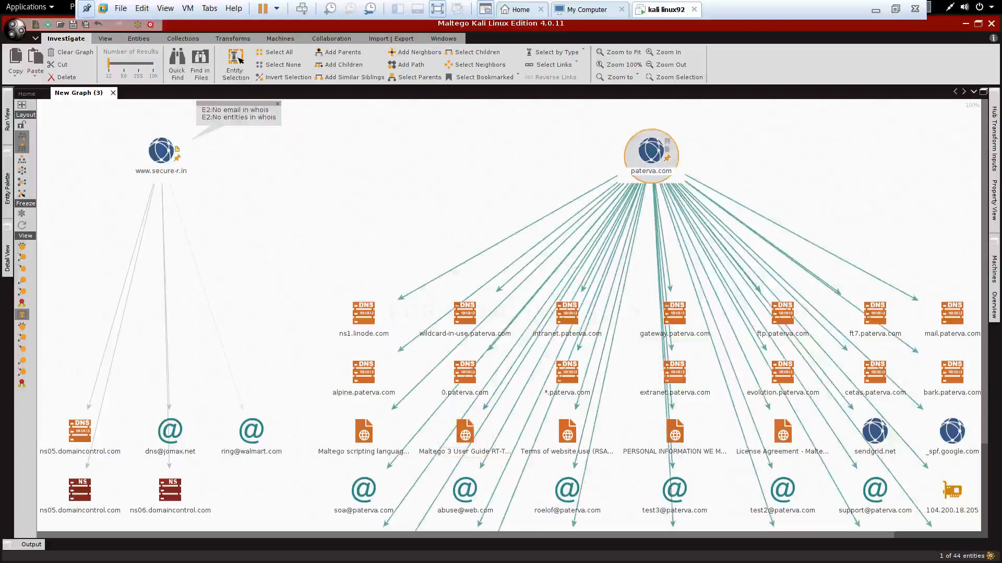
pyautogui.rightClick(651, 154)
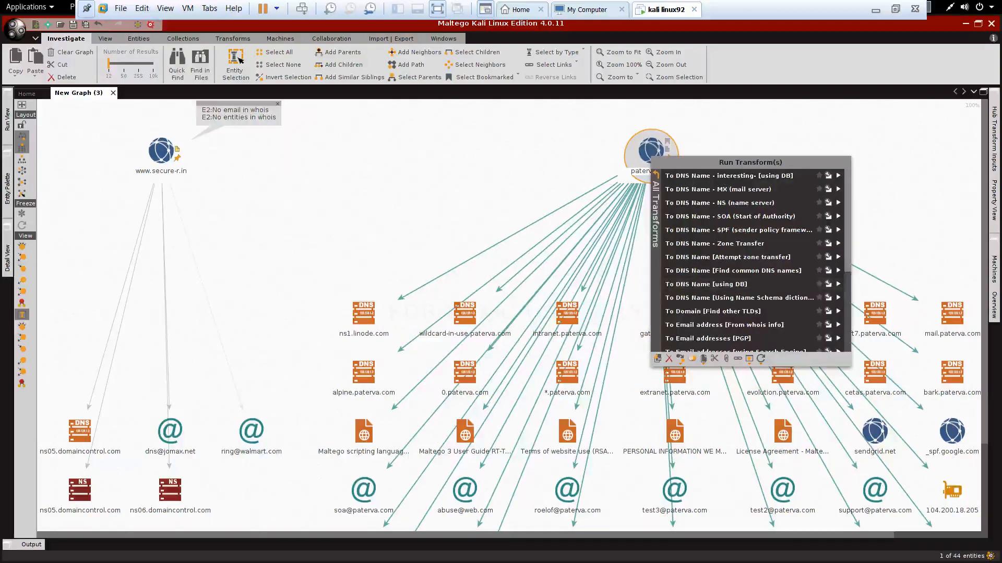
pyautogui.scroll(-3, 751, 260)
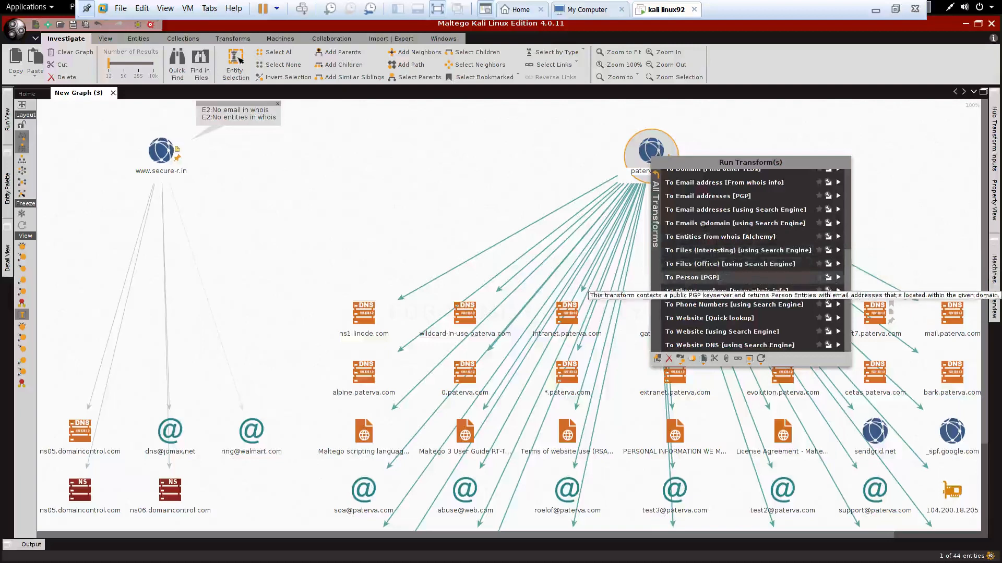
pyautogui.click(692, 277)
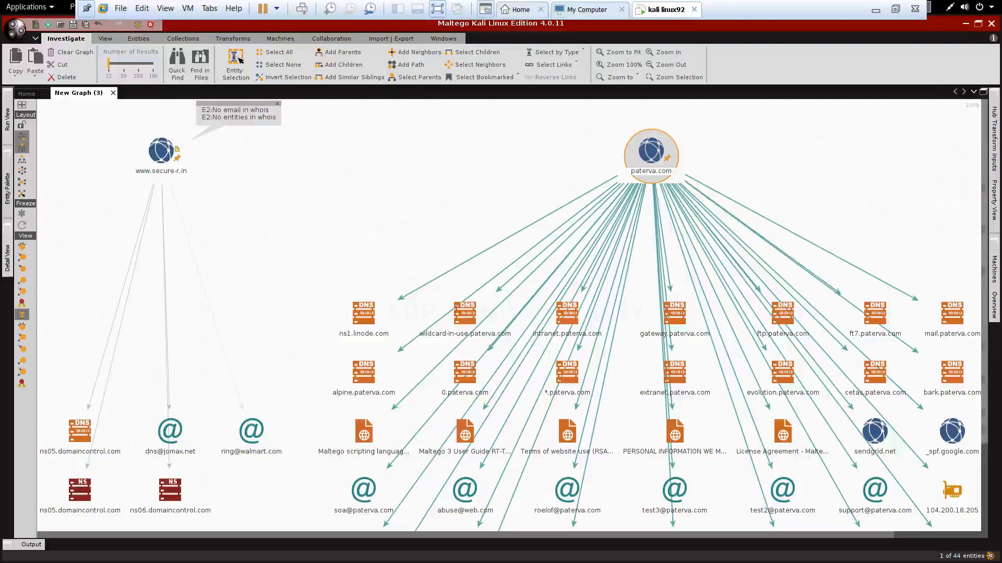
pyautogui.scroll(-3, 509, 313)
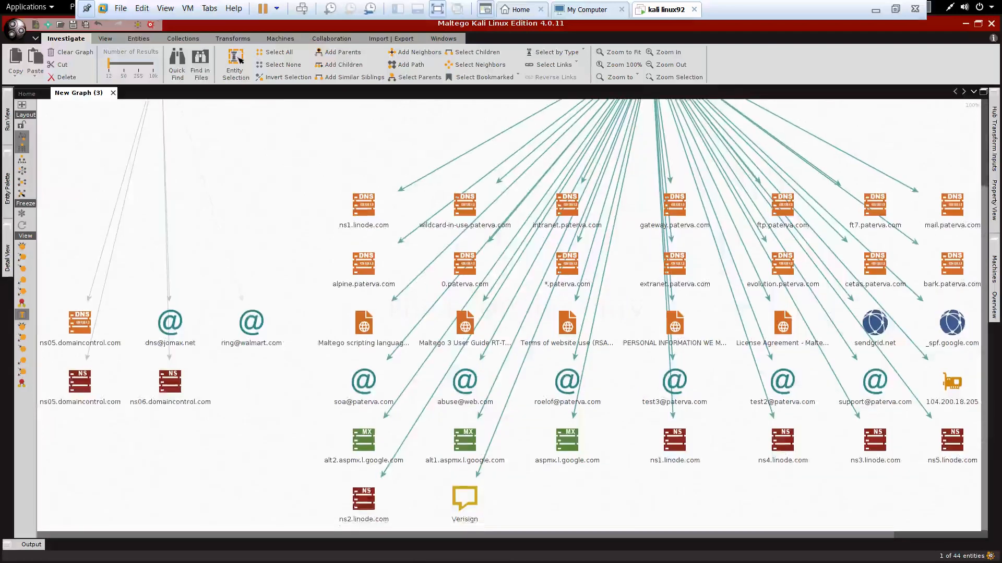
pyautogui.scroll(3, 509, 313)
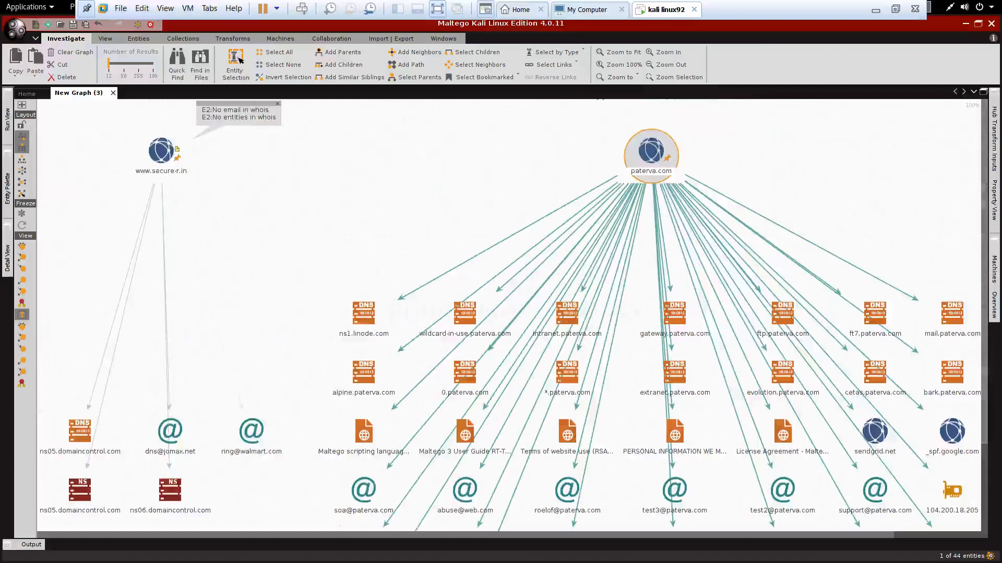
# Step: Run the To Phone numbers [From whois info] transform on paterva.com and check the graph for results
pyautogui.moveTo(653, 152)
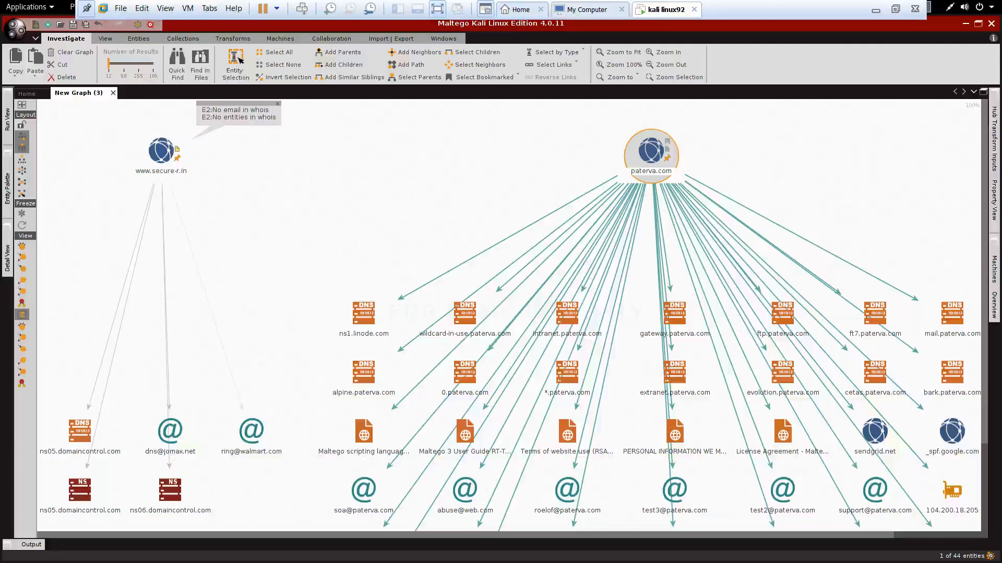
pyautogui.rightClick(650, 168)
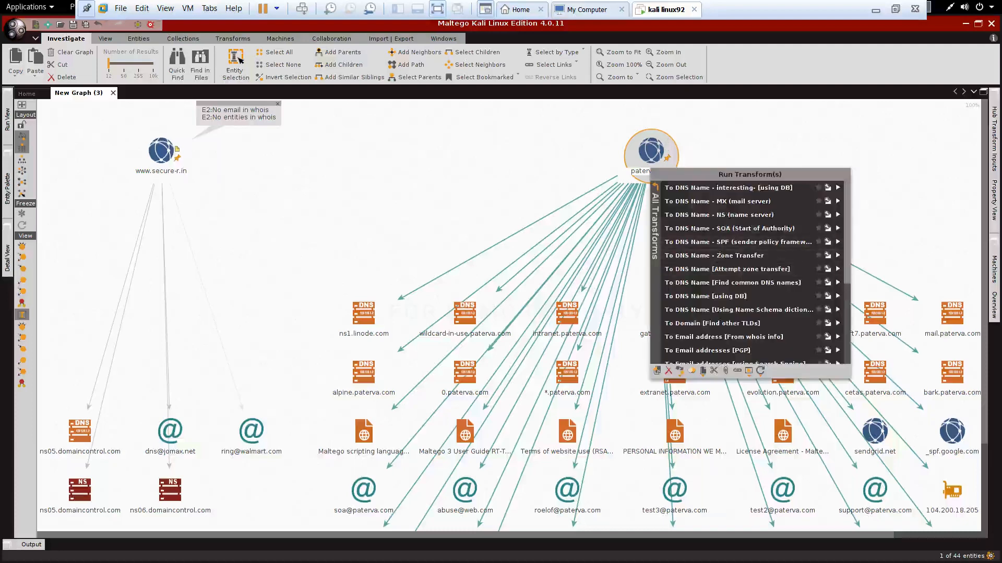
pyautogui.scroll(-3, 750, 274)
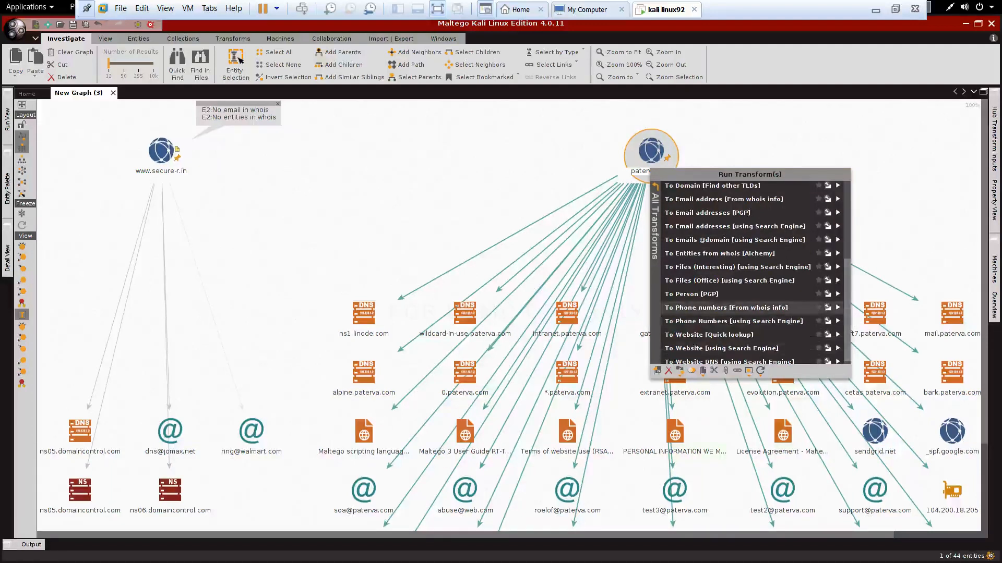
pyautogui.click(726, 307)
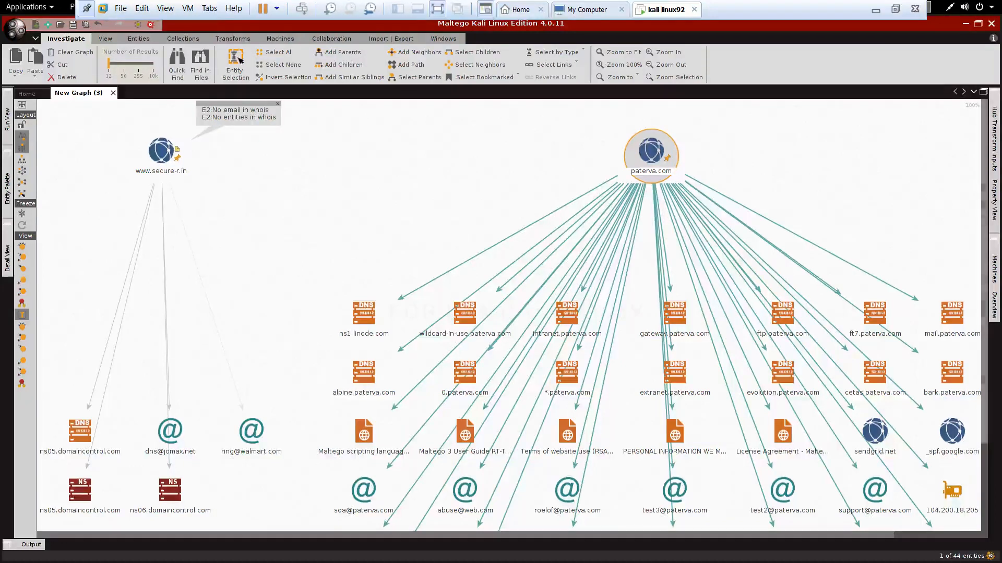
pyautogui.moveTo(984, 222); pyautogui.dragTo(984, 310)
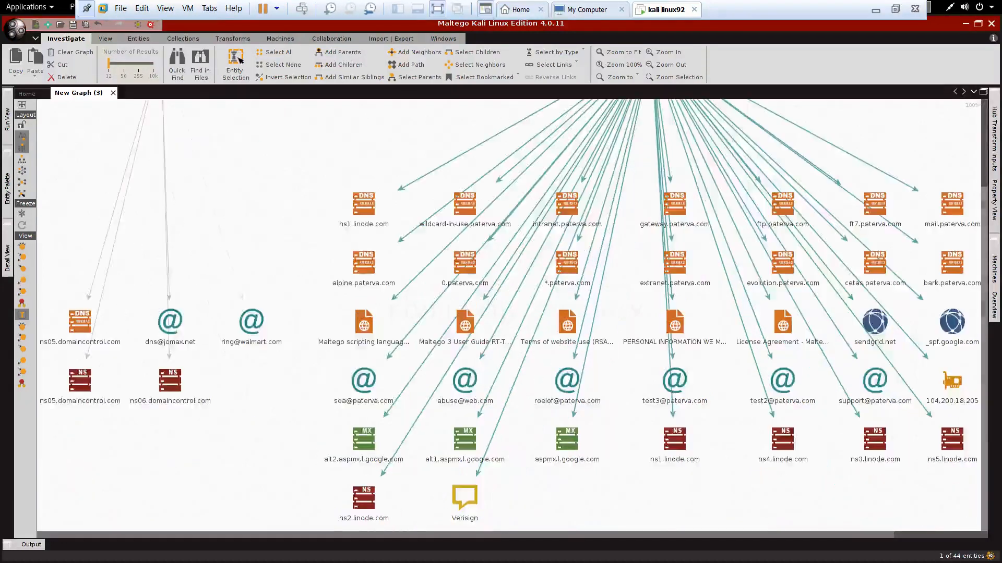
pyautogui.moveTo(984, 310); pyautogui.dragTo(984, 222)
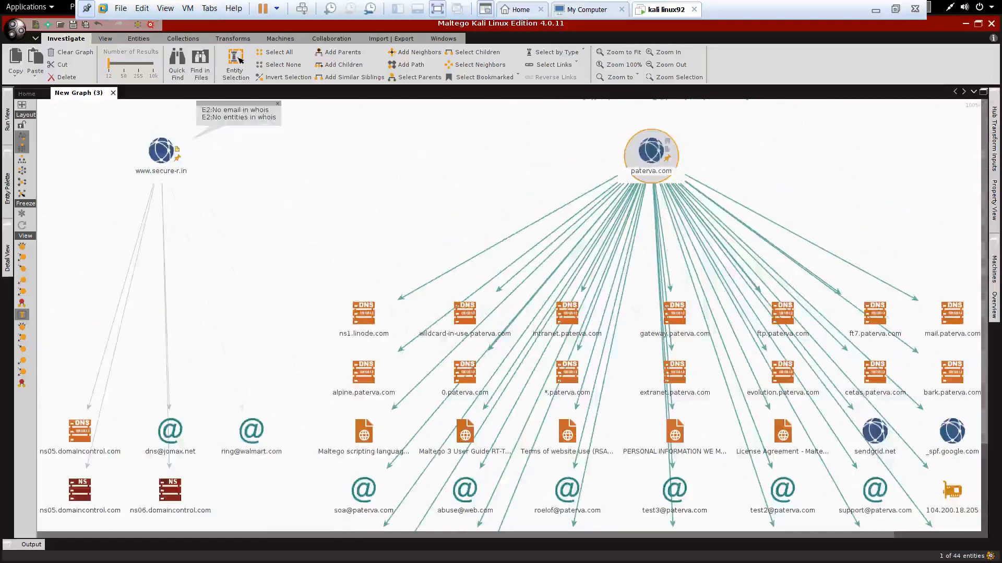
pyautogui.click(161, 152)
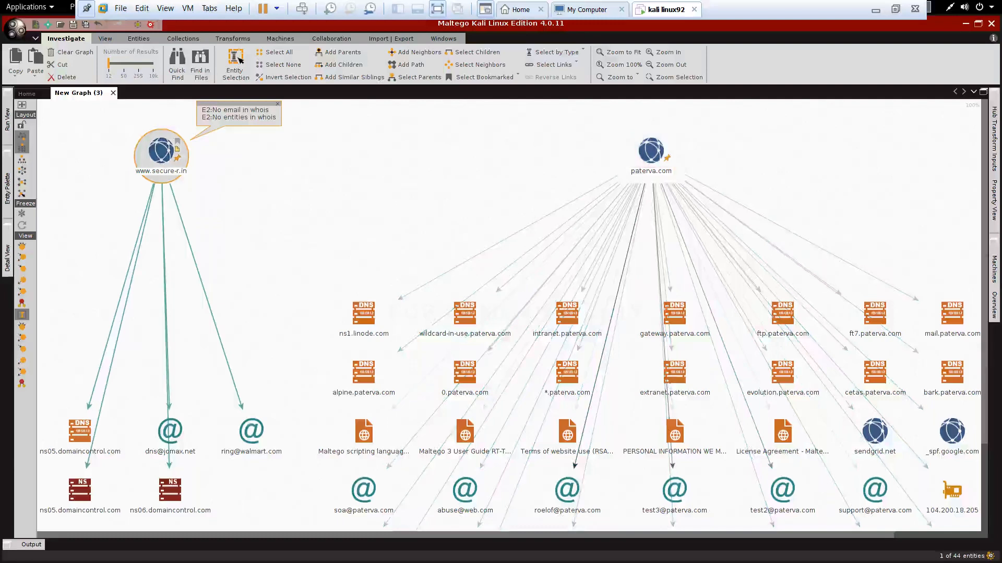
pyautogui.rightClick(162, 153)
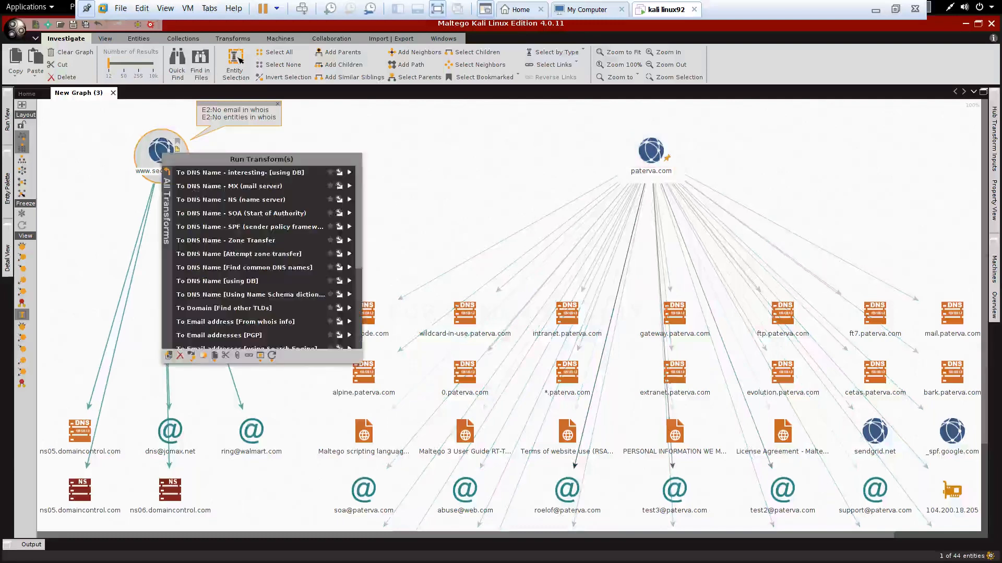
pyautogui.scroll(-4, 260, 256)
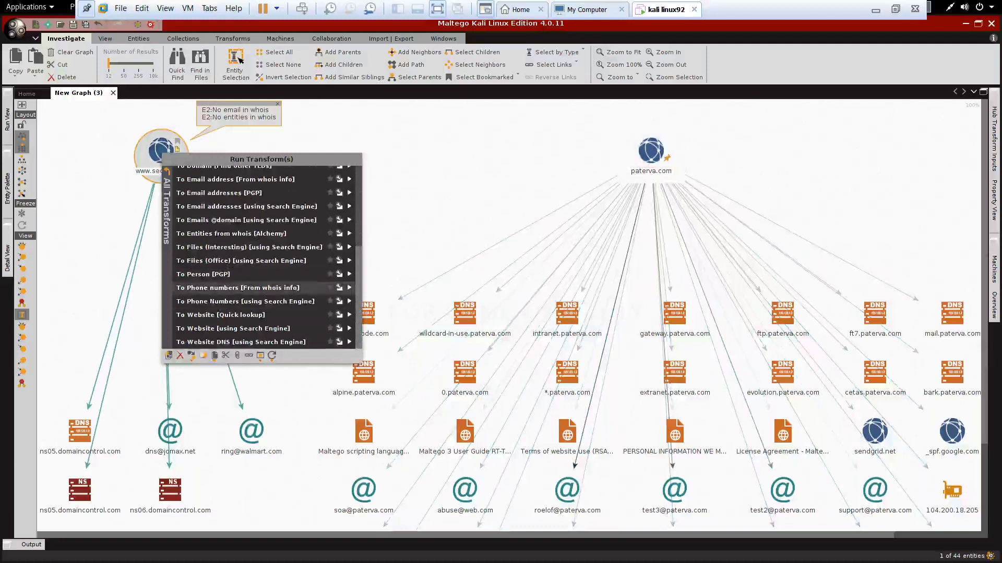
pyautogui.click(238, 288)
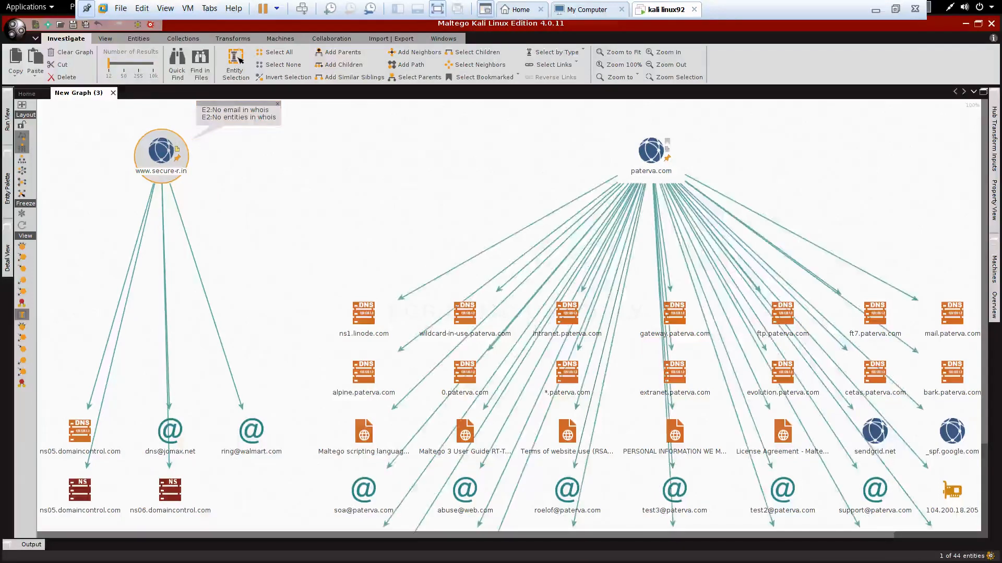
# Step: Run a To Website transform on paterva.com and review the result entities below it
pyautogui.rightClick(650, 153)
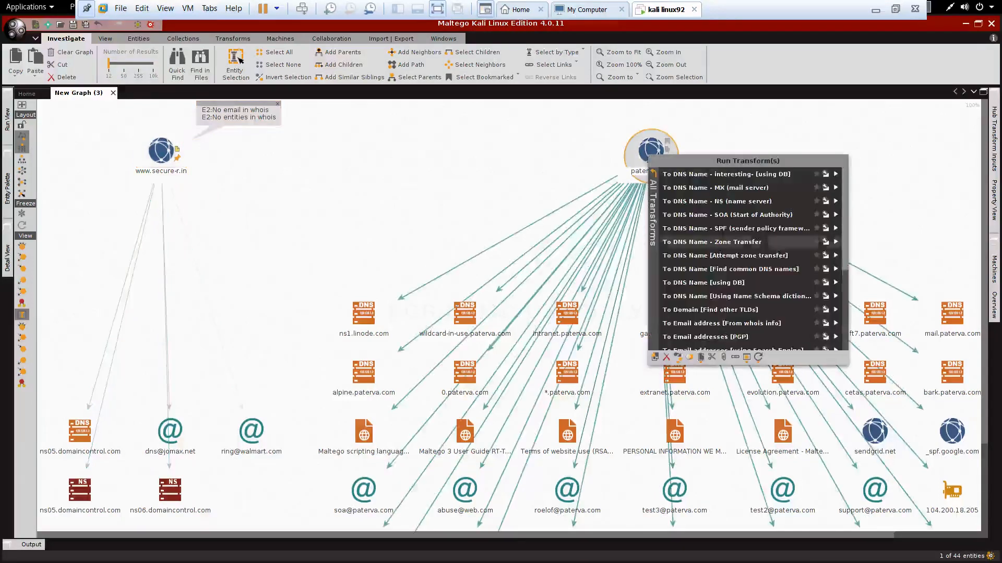
pyautogui.scroll(-4, 746, 256)
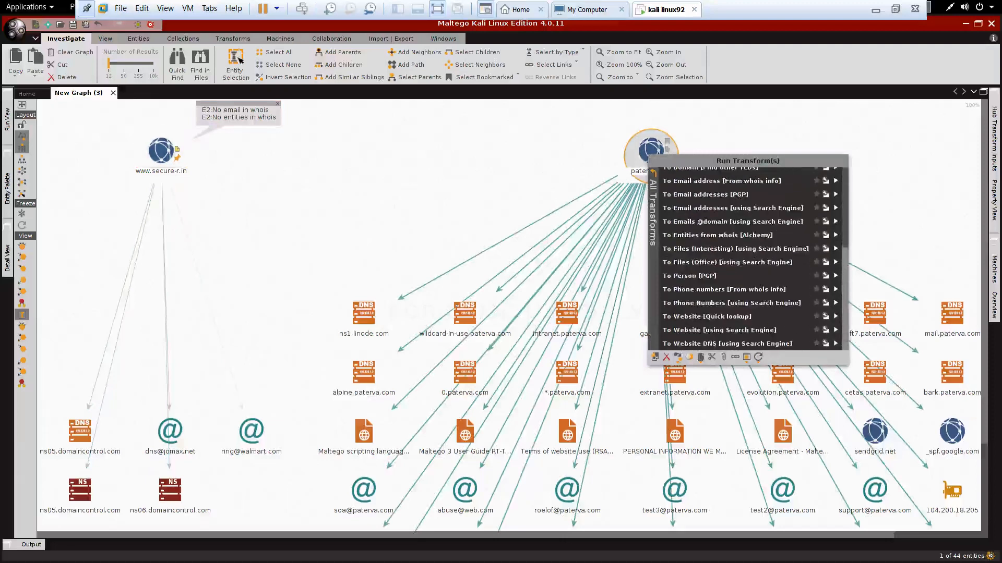
pyautogui.scroll(1, 746, 255)
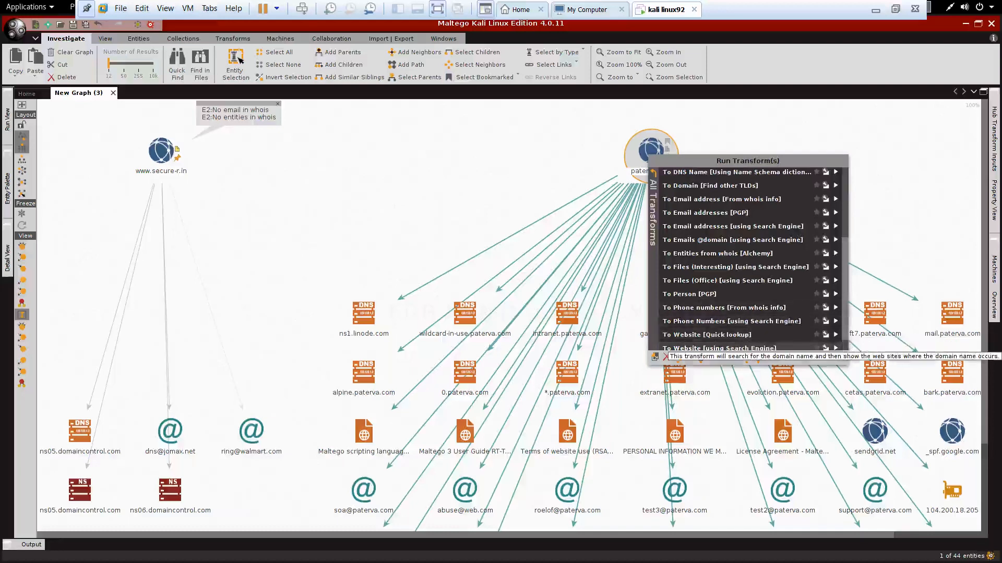
pyautogui.press('Escape')
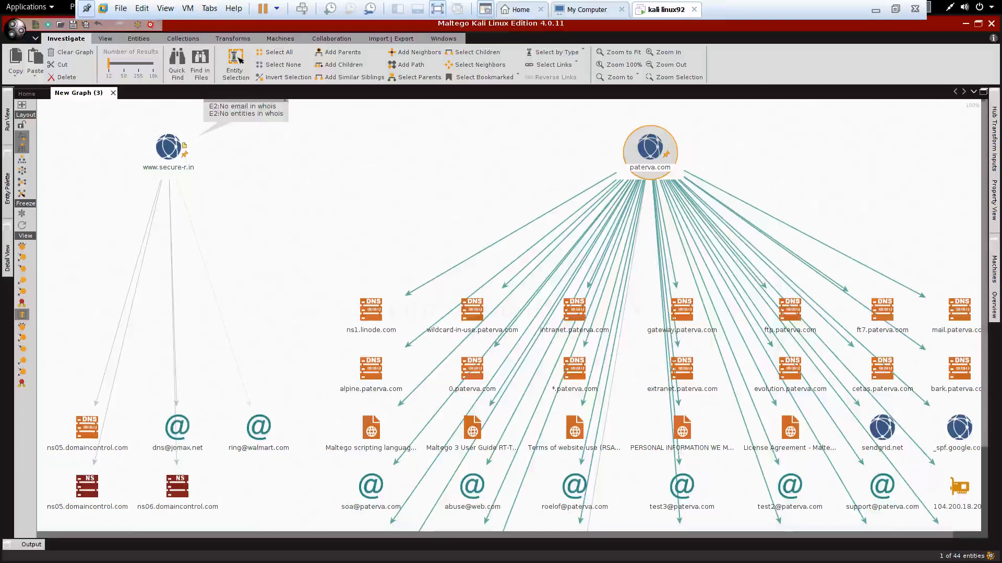
pyautogui.scroll(-3, 509, 313)
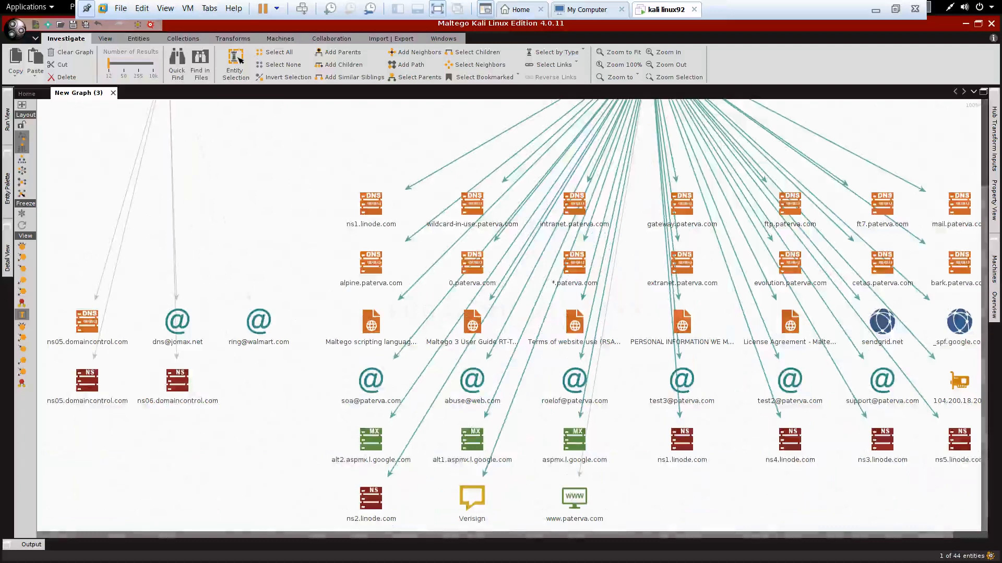
pyautogui.moveTo(882, 440)
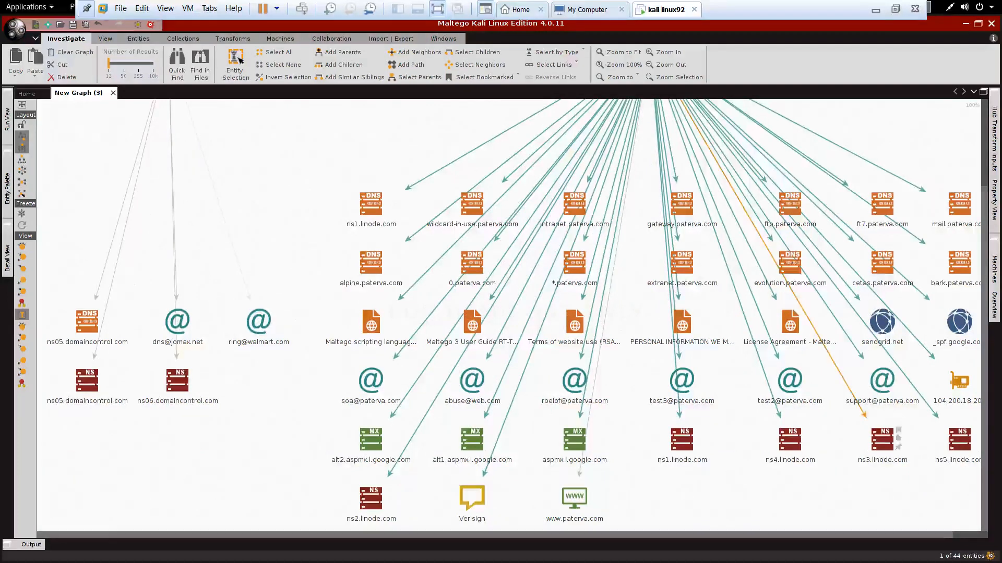
pyautogui.moveTo(958, 439)
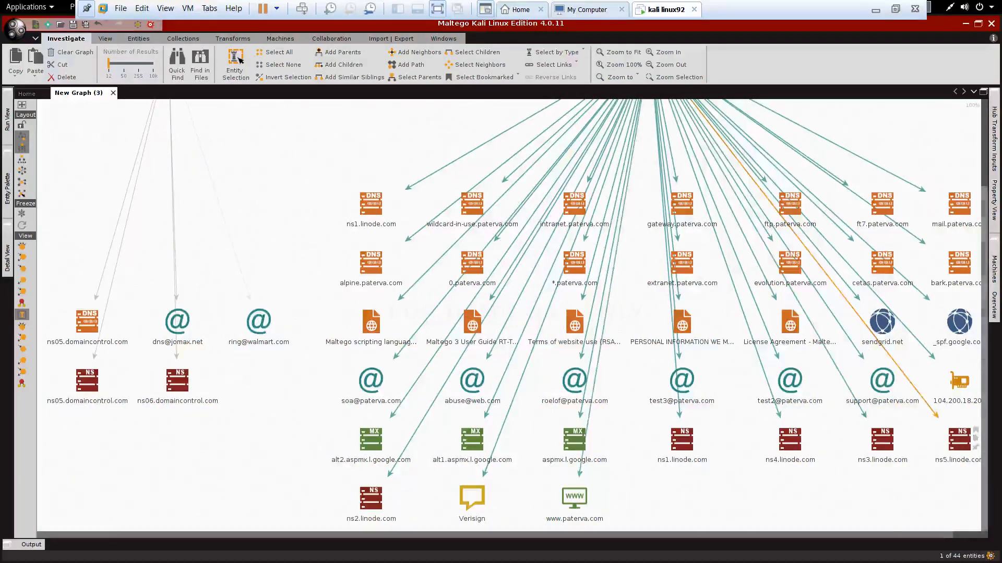
pyautogui.scroll(4, 959, 440)
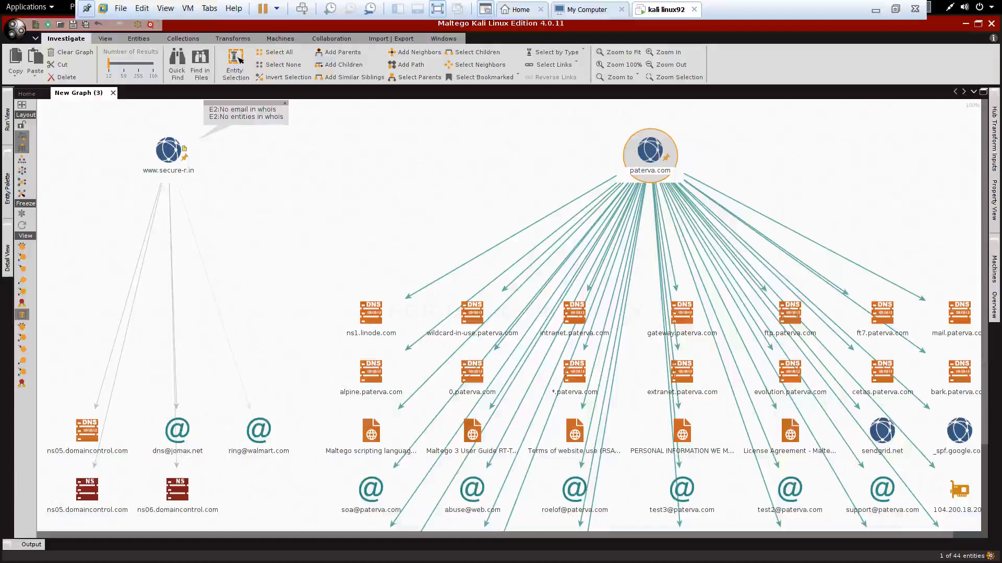
pyautogui.click(168, 152)
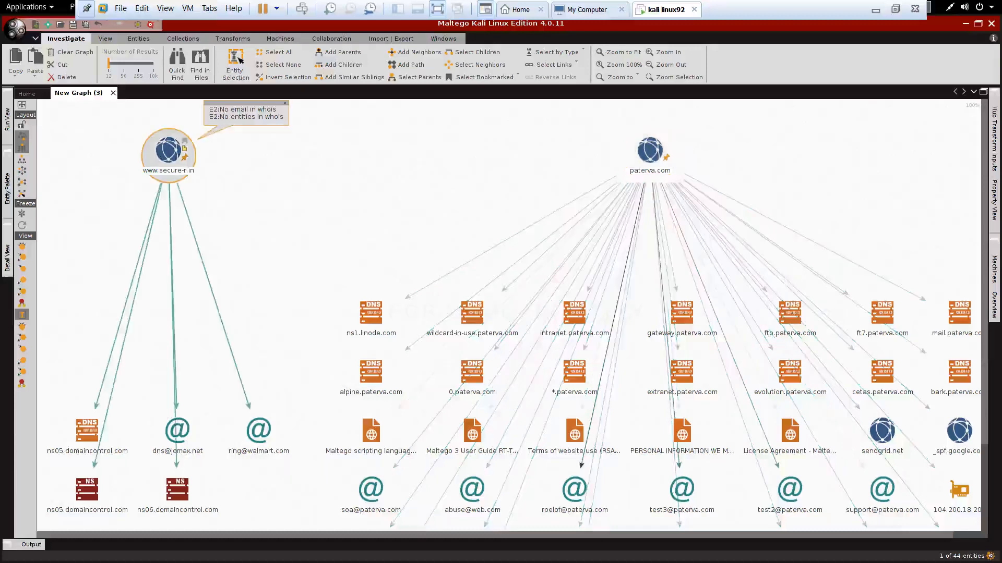
pyautogui.rightClick(169, 156)
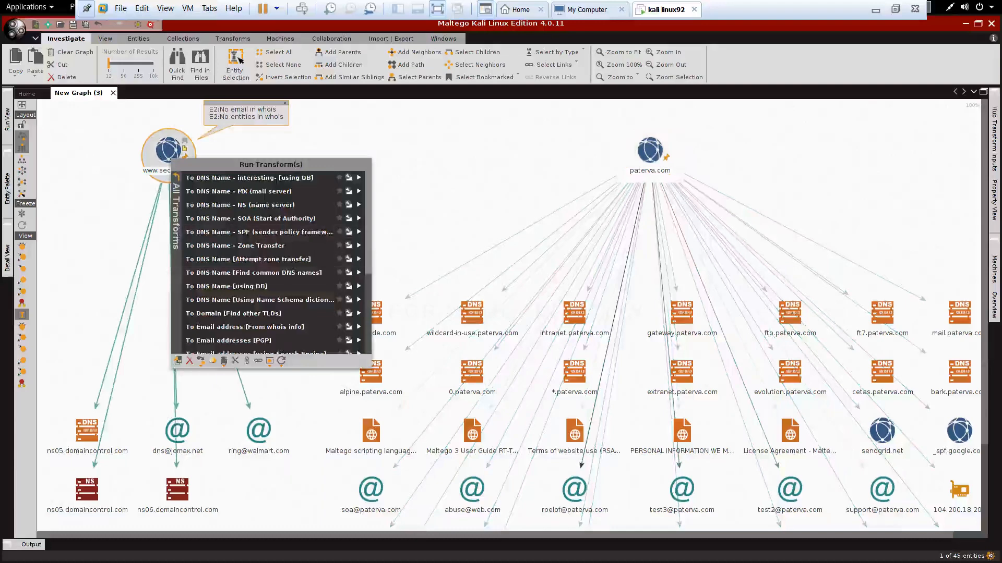
pyautogui.scroll(-3, 269, 261)
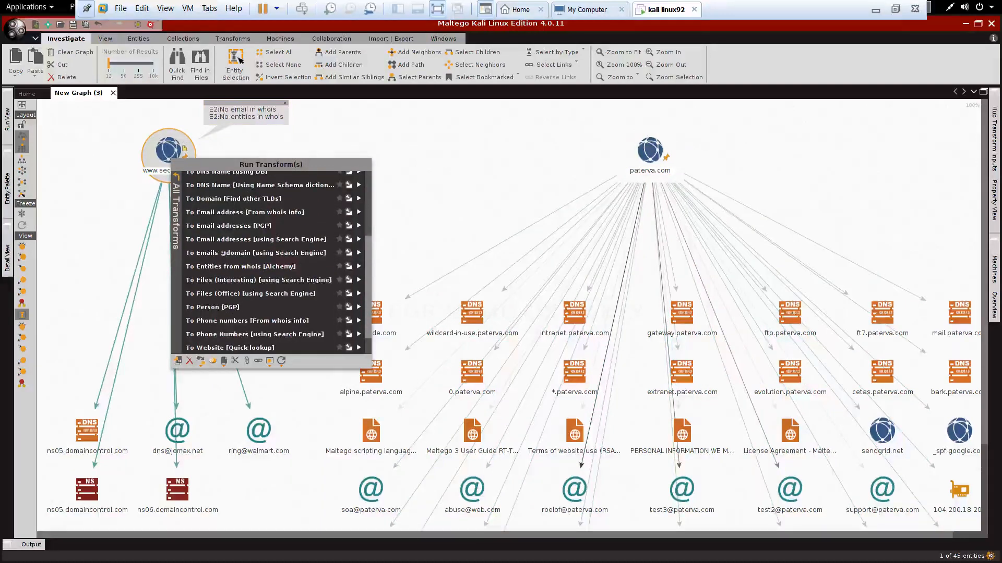
pyautogui.press('Escape')
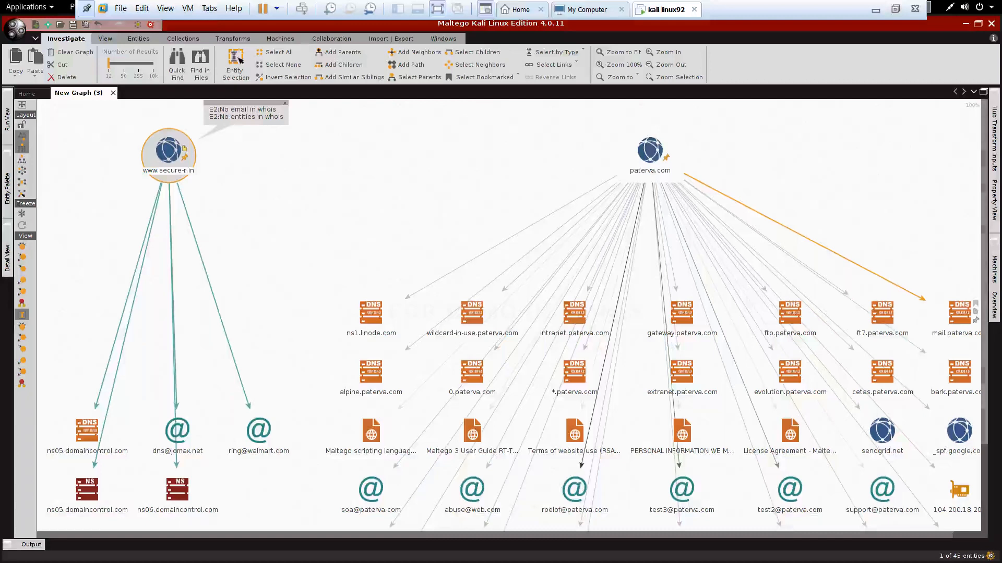
pyautogui.scroll(-3, 509, 313)
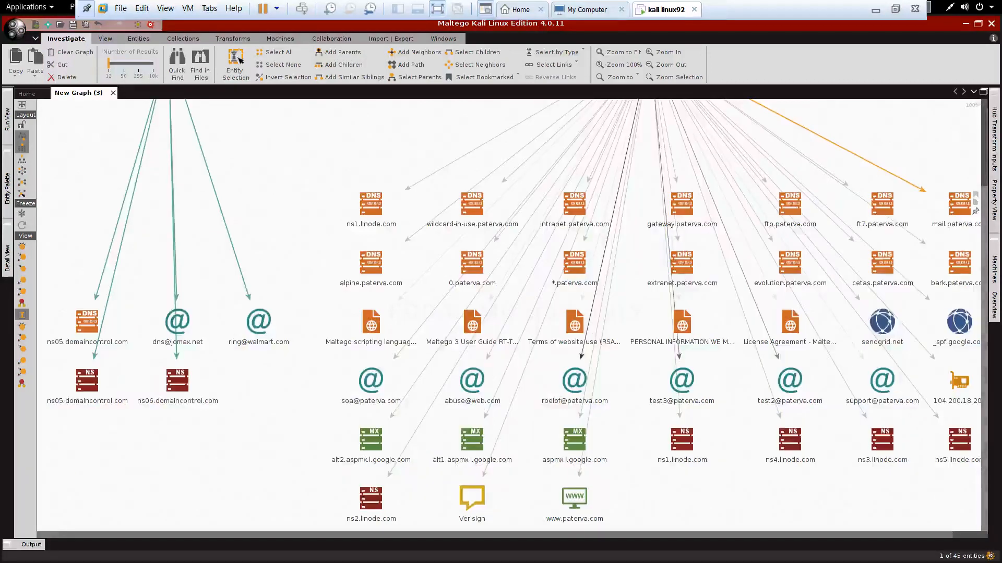
pyautogui.scroll(3, 509, 313)
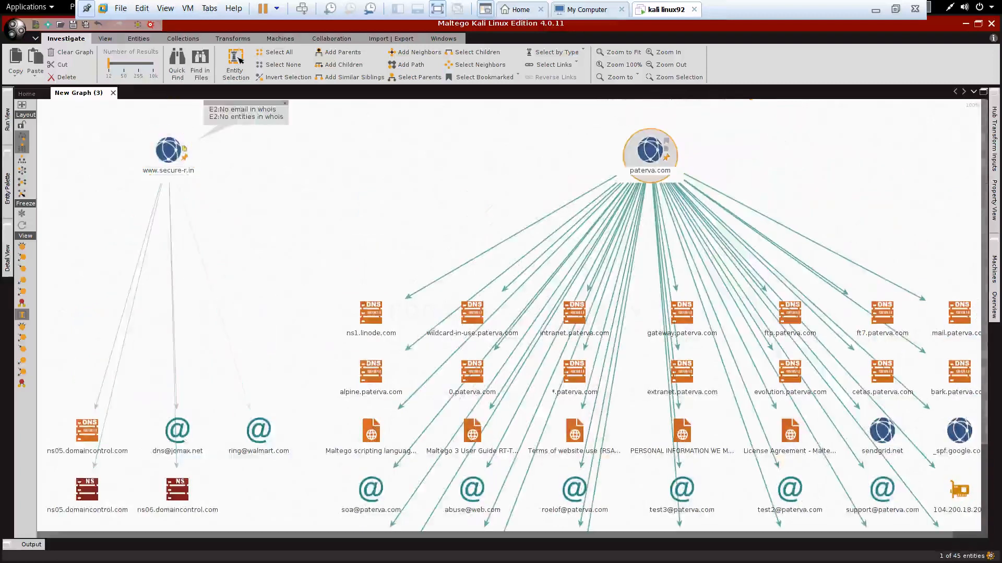
# Step: Run the To Phone Numbers [using Search Engine] transform on paterva.com and check the entities below it
pyautogui.doubleClick(650, 151)
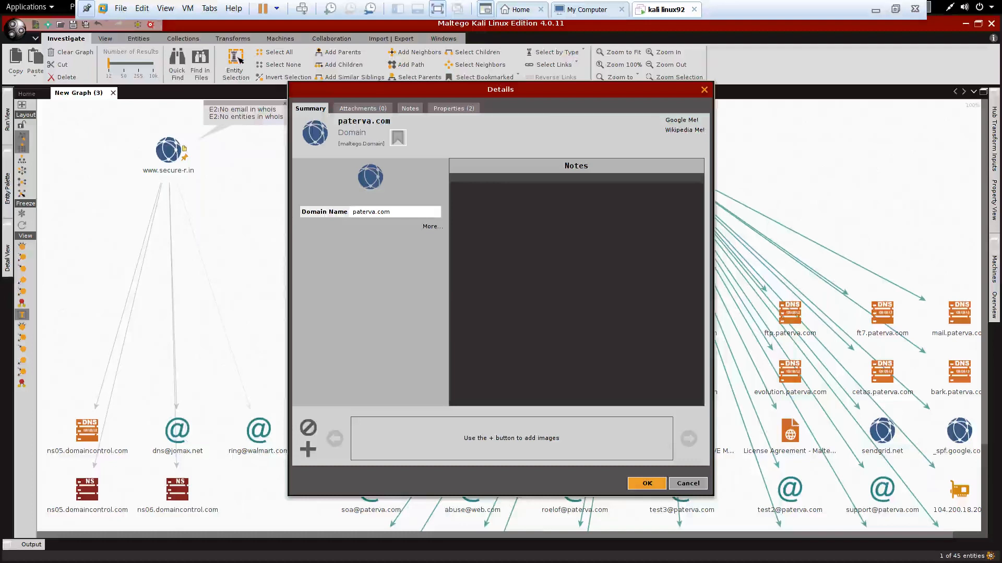
pyautogui.click(704, 90)
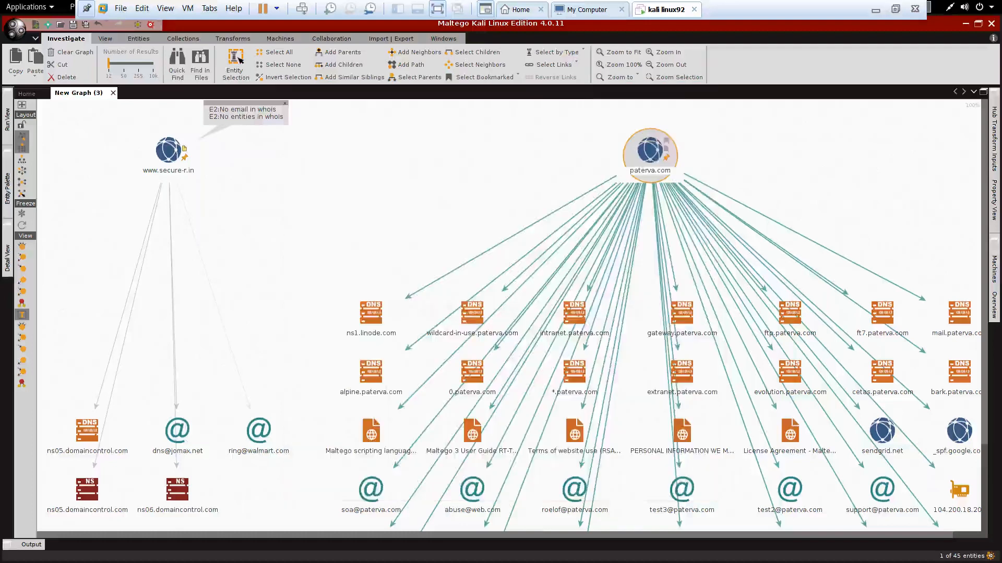
pyautogui.rightClick(659, 161)
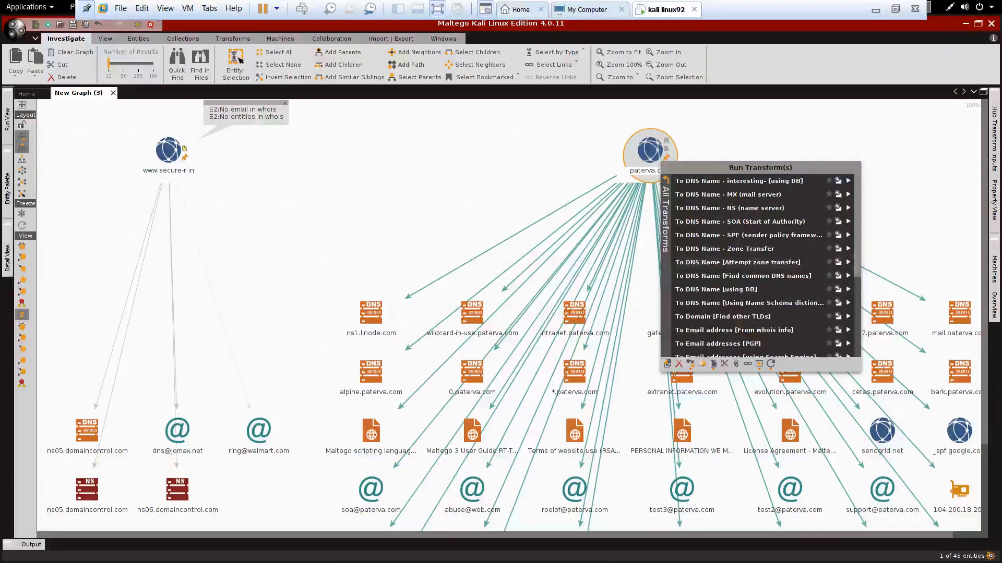
pyautogui.scroll(-4, 760, 266)
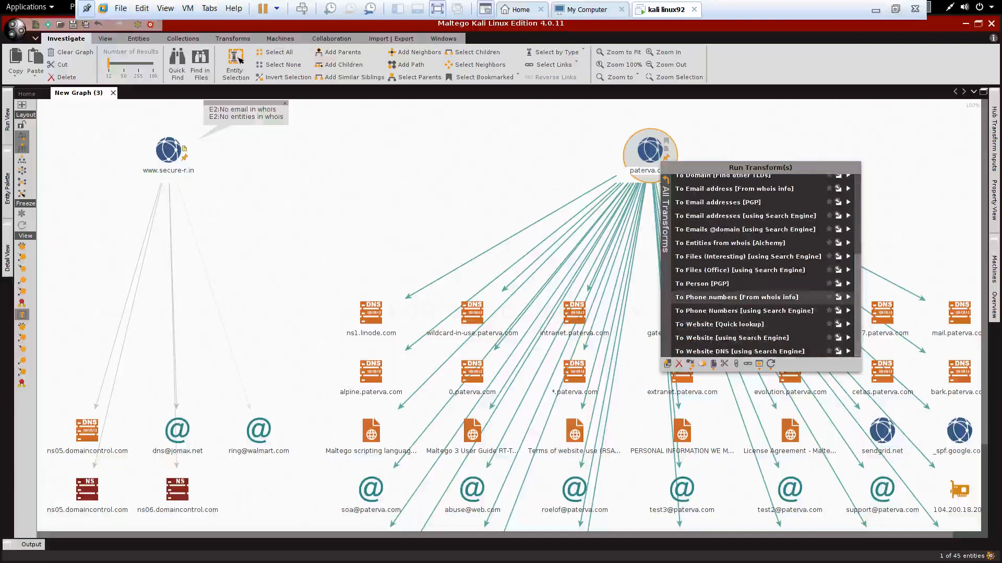
pyautogui.click(744, 310)
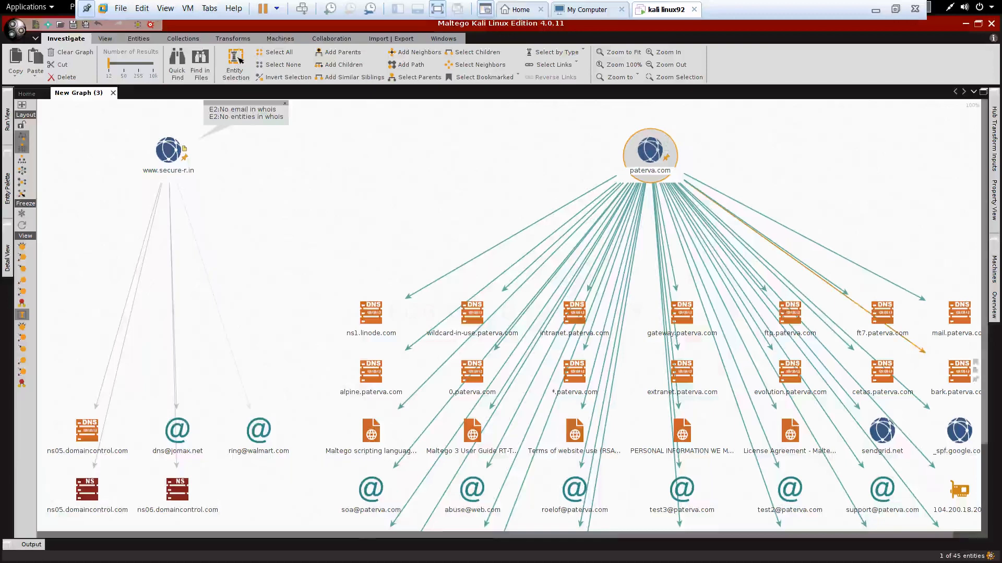
pyautogui.scroll(-3, 513, 316)
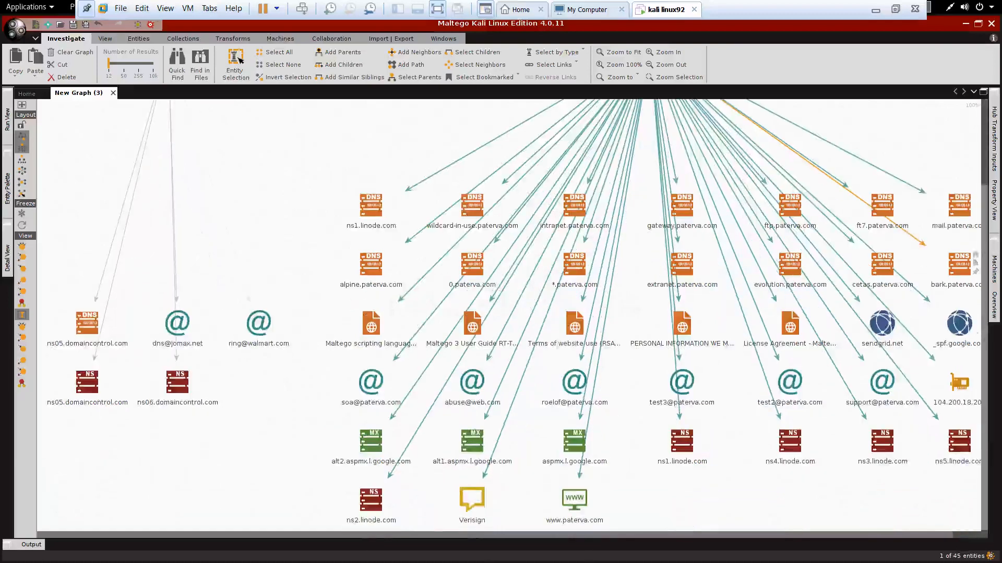
pyautogui.scroll(-1, 509, 315)
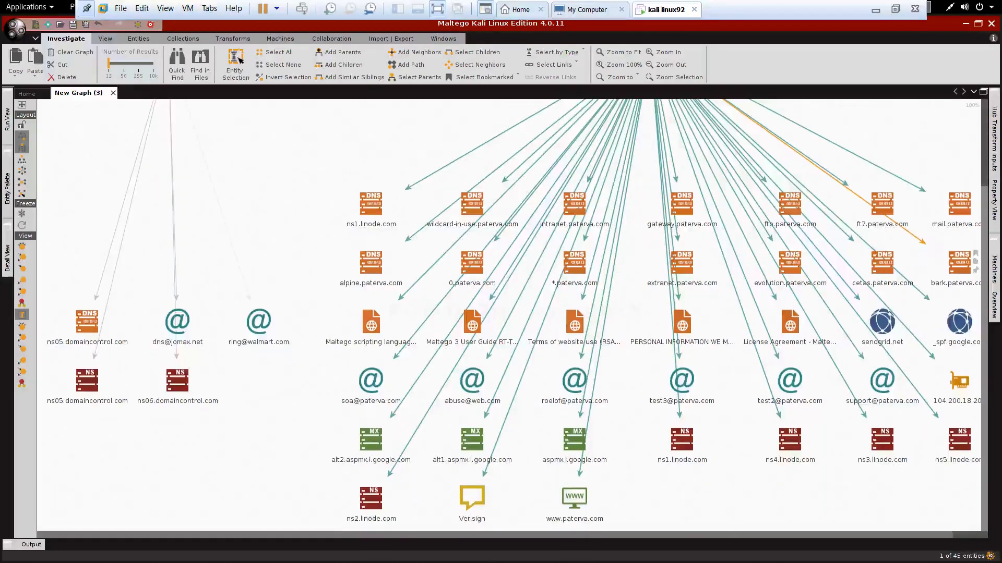
pyautogui.scroll(1, 514, 316)
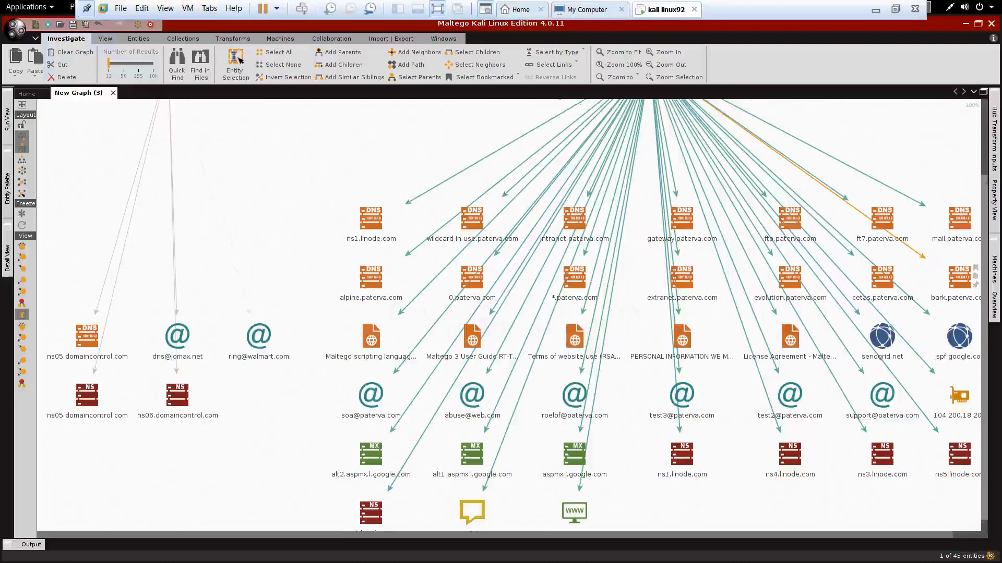
pyautogui.scroll(3, 513, 316)
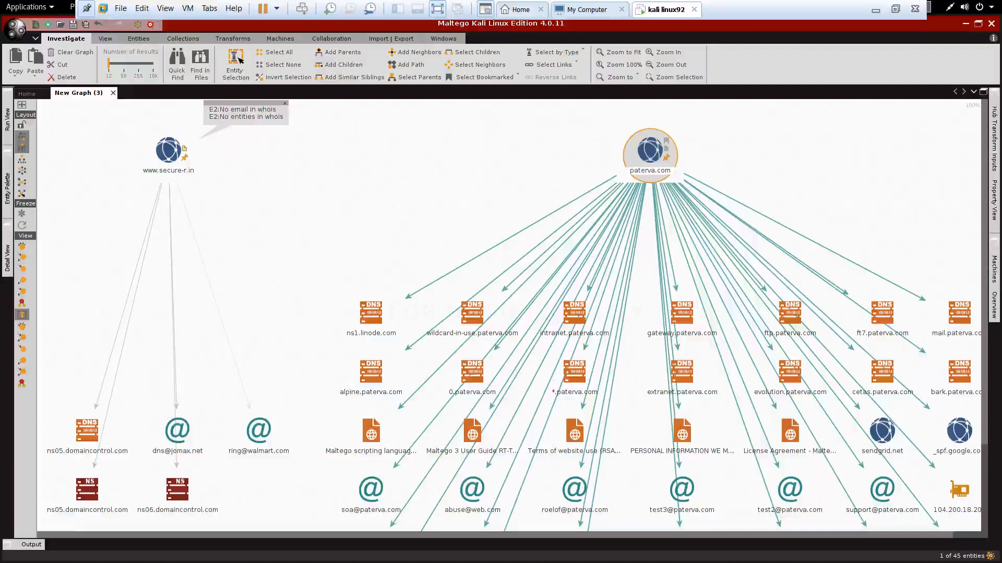
# Step: Run the To Website [using Search Engine] transform on paterva.com and review the website entities below it
pyautogui.rightClick(647, 157)
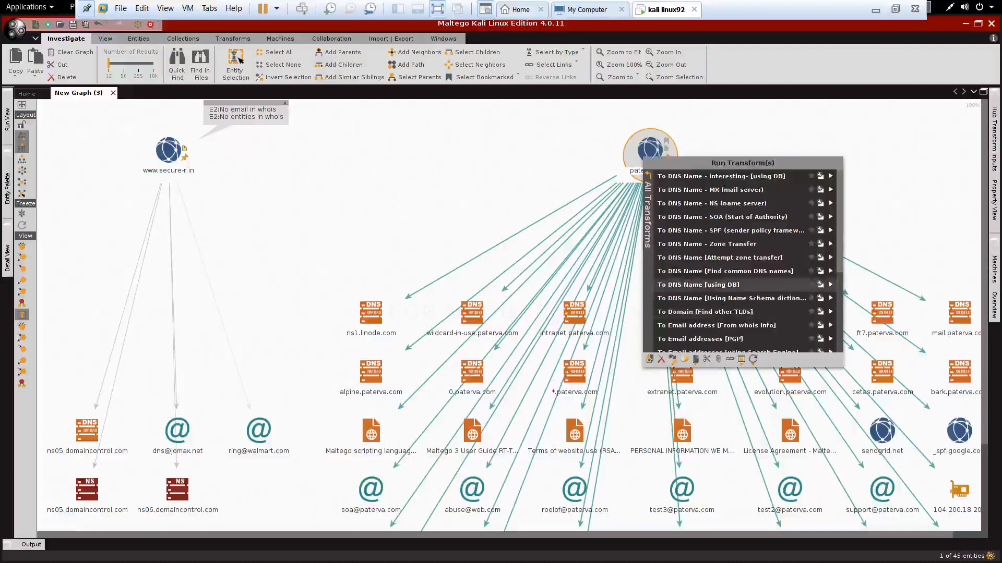
pyautogui.scroll(-3, 741, 261)
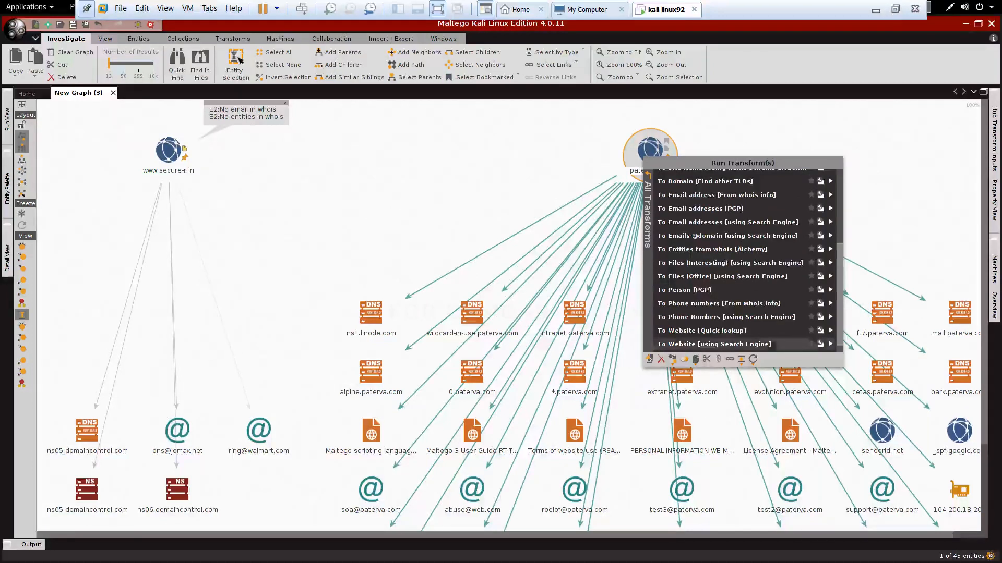
pyautogui.click(713, 344)
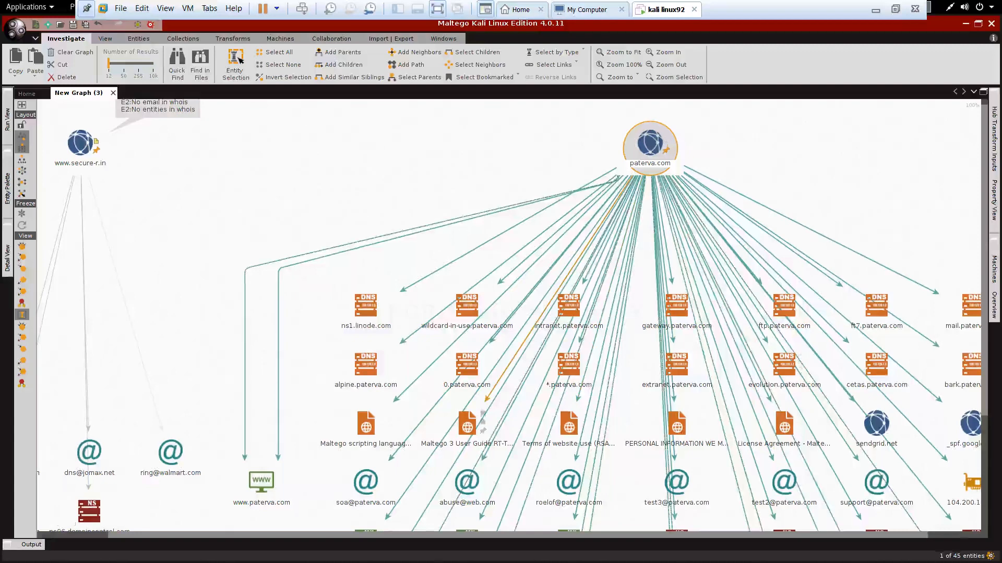
pyautogui.scroll(-3, 480, 420)
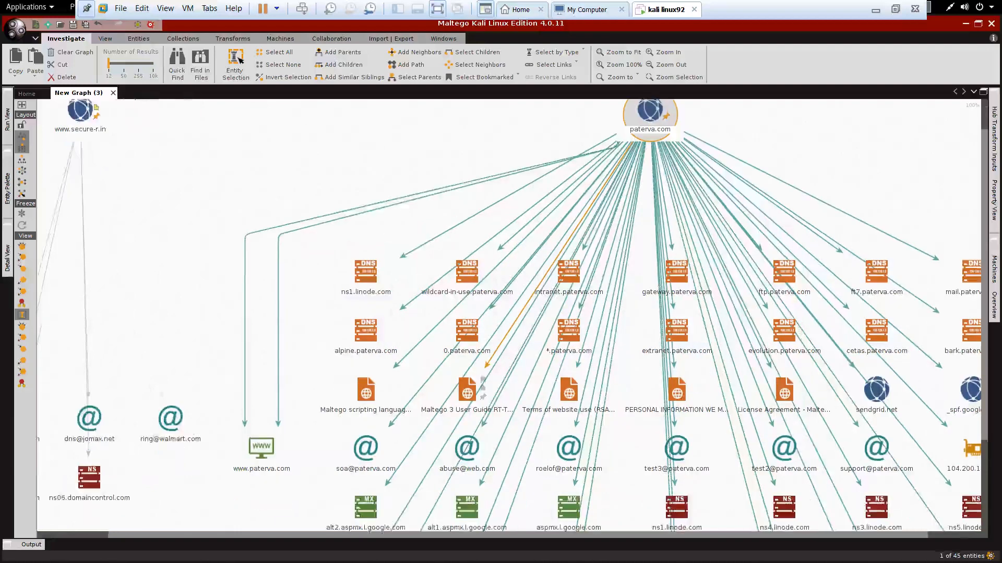
pyautogui.scroll(-2, 480, 324)
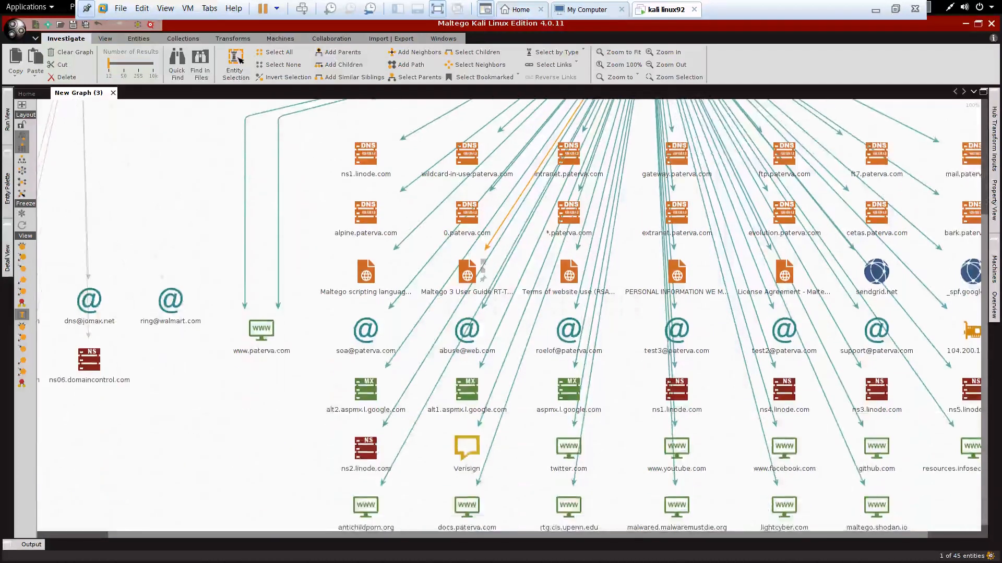
pyautogui.scroll(-1, 470, 271)
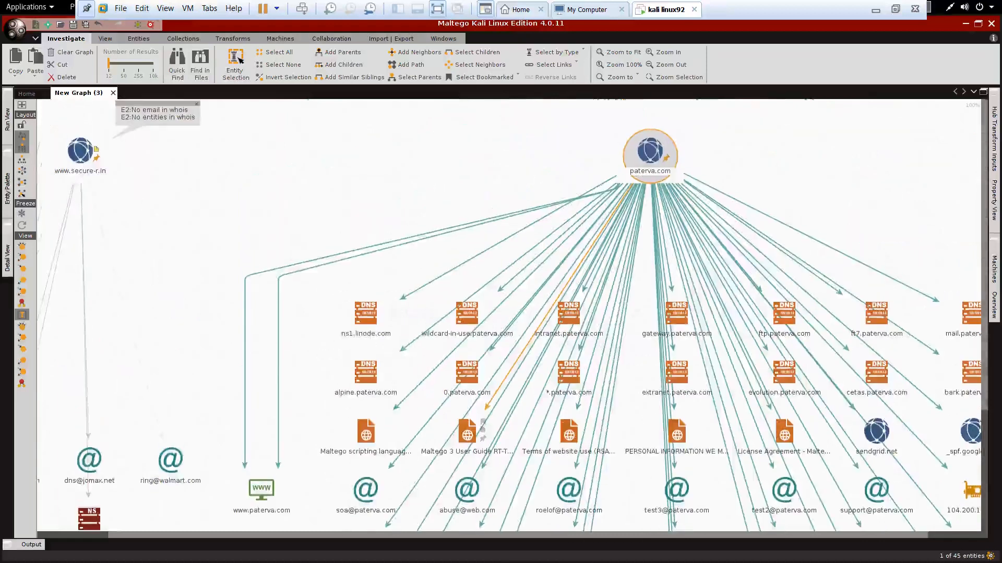
pyautogui.click(80, 151)
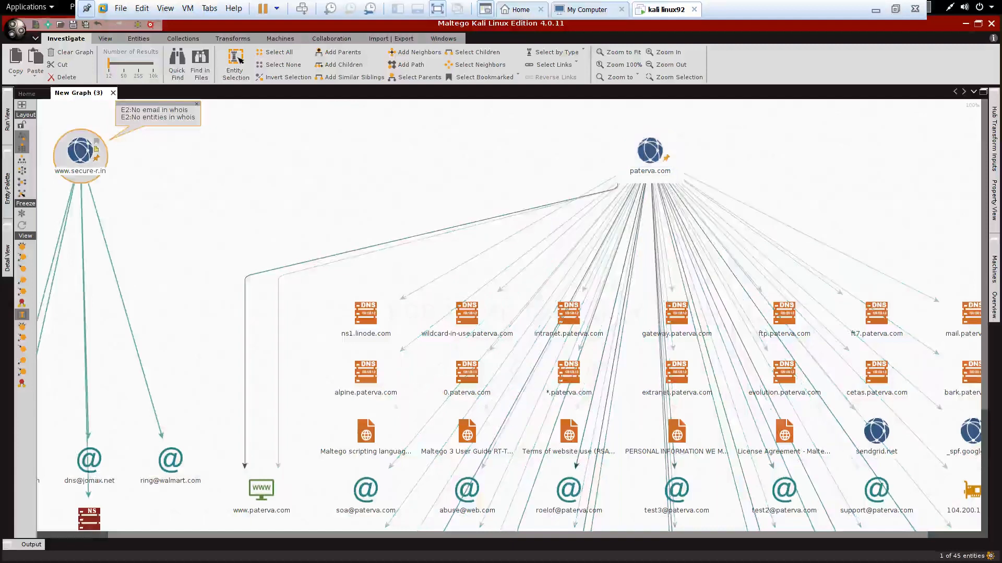
pyautogui.rightClick(85, 155)
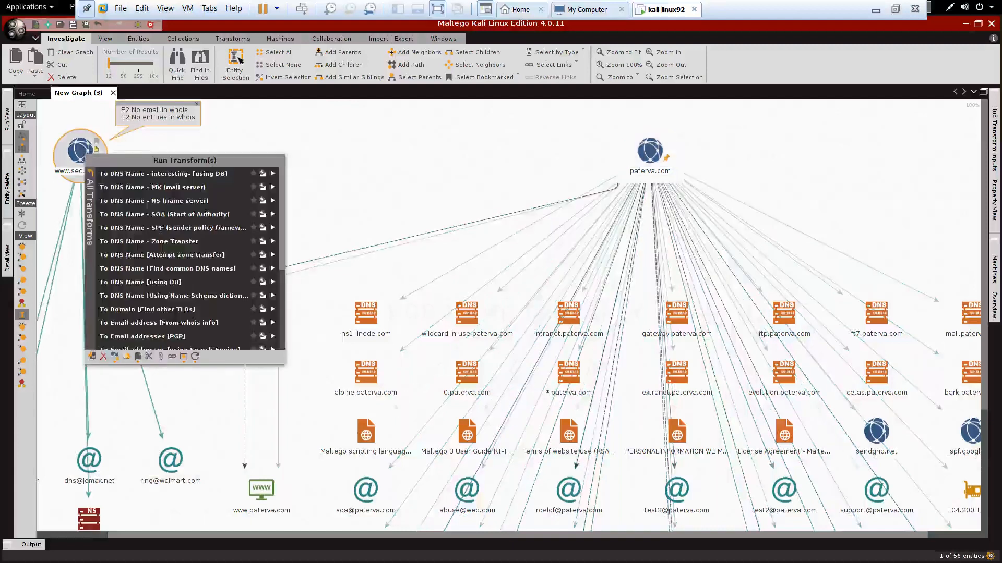
pyautogui.scroll(-4, 185, 258)
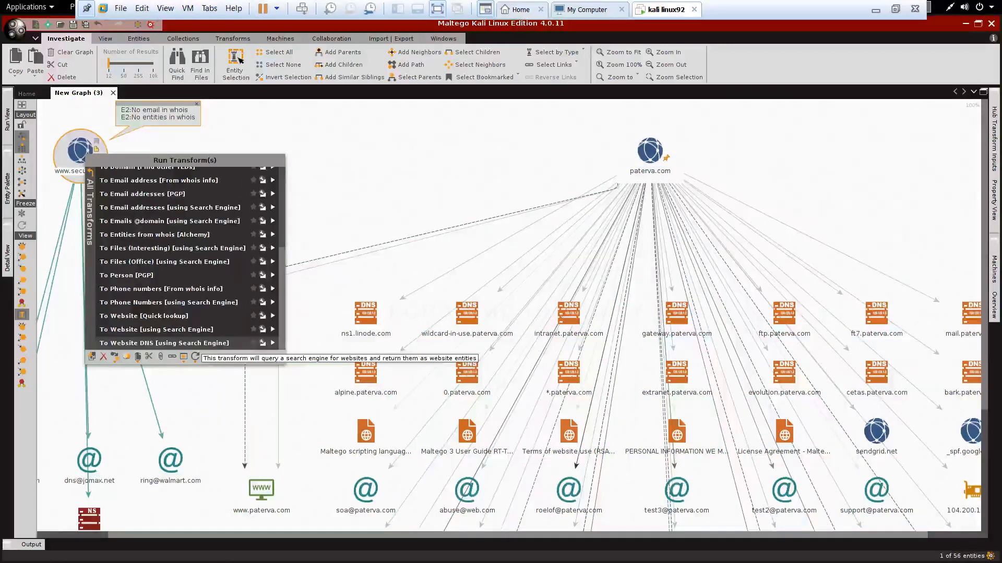
pyautogui.click(165, 343)
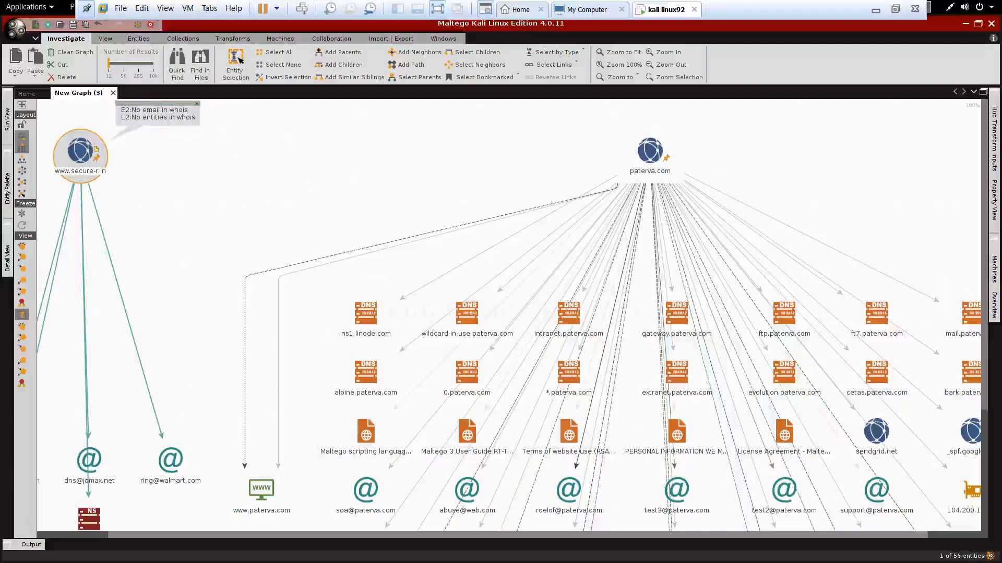
pyautogui.hscroll(-2, 508, 313)
pyautogui.hscroll(-1, 509, 313)
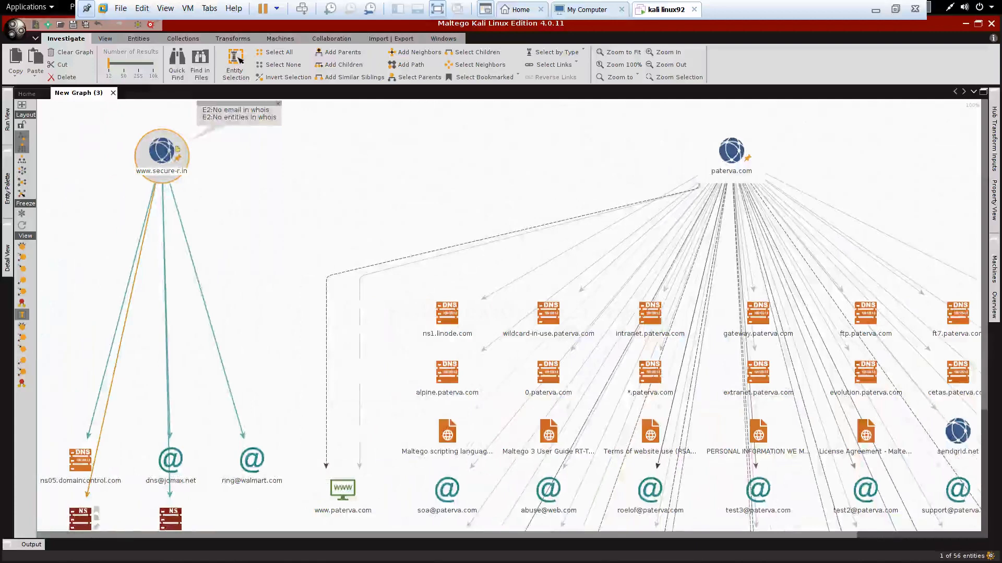
pyautogui.scroll(-5, 509, 313)
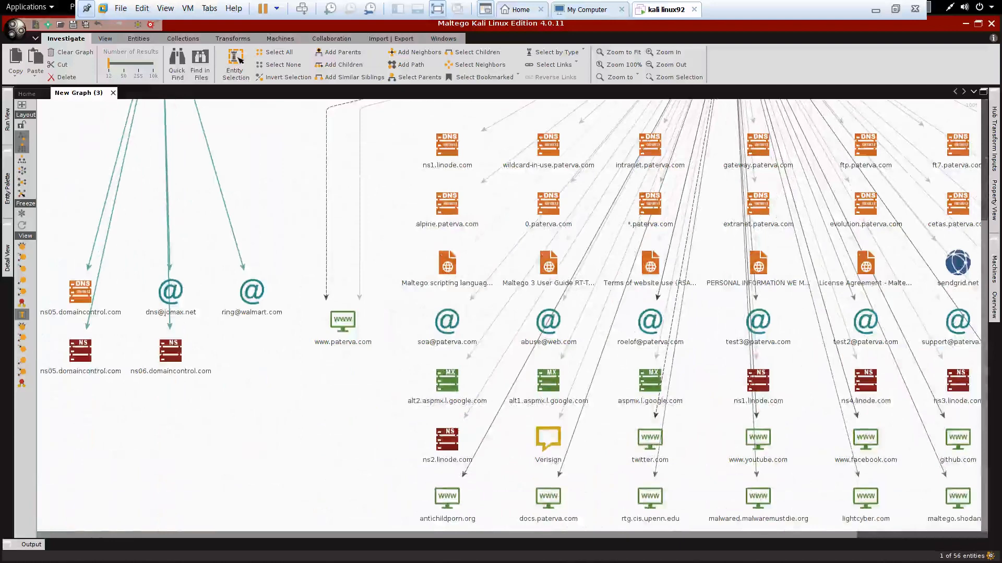
pyautogui.scroll(3, 510, 315)
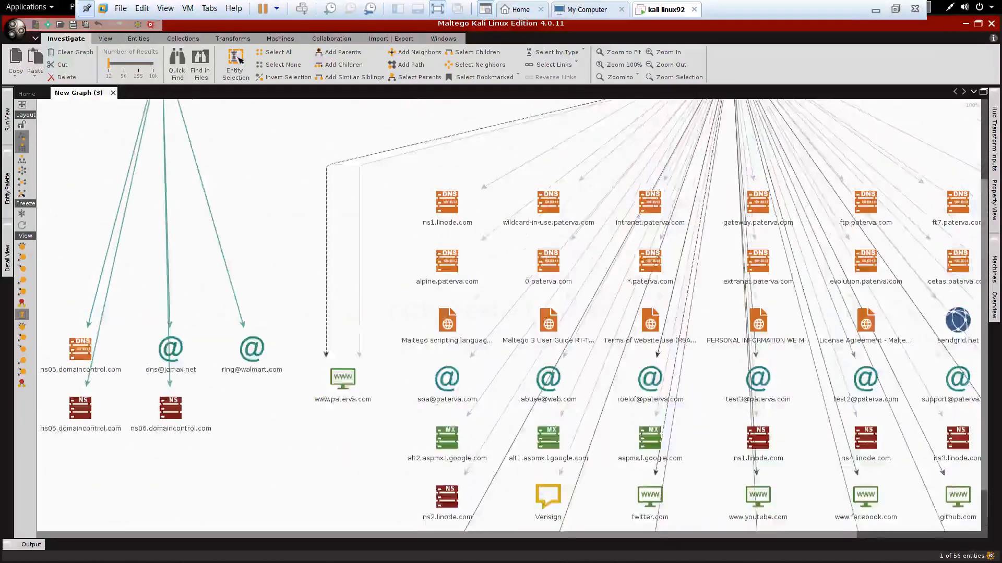
pyautogui.scroll(5, 511, 315)
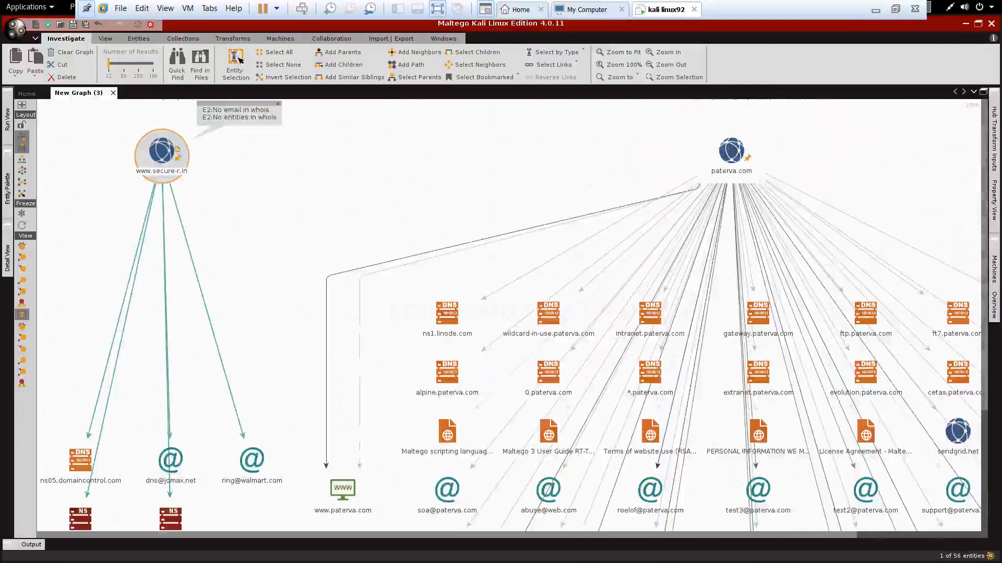
pyautogui.rightClick(165, 162)
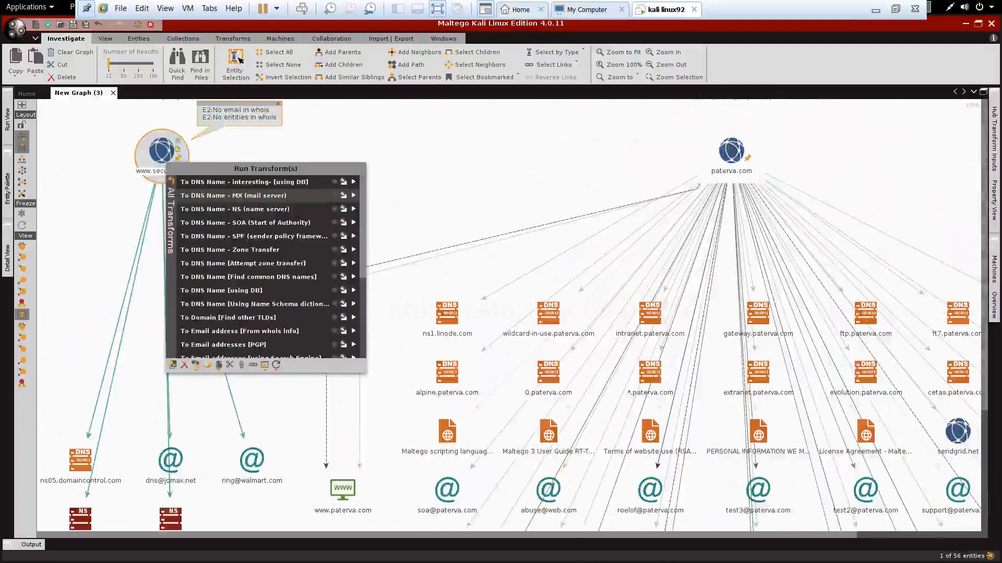
pyautogui.scroll(-3, 266, 266)
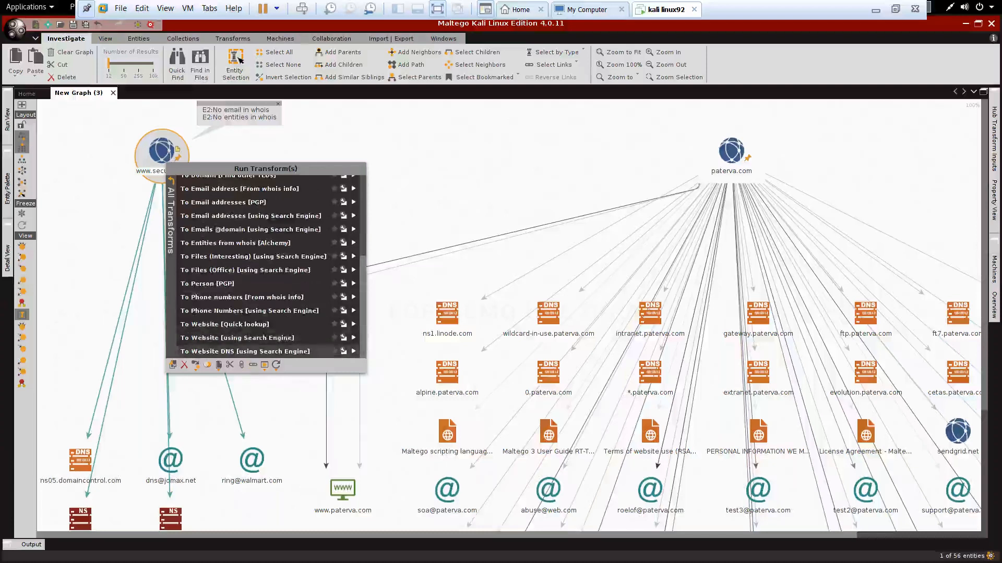
pyautogui.click(251, 351)
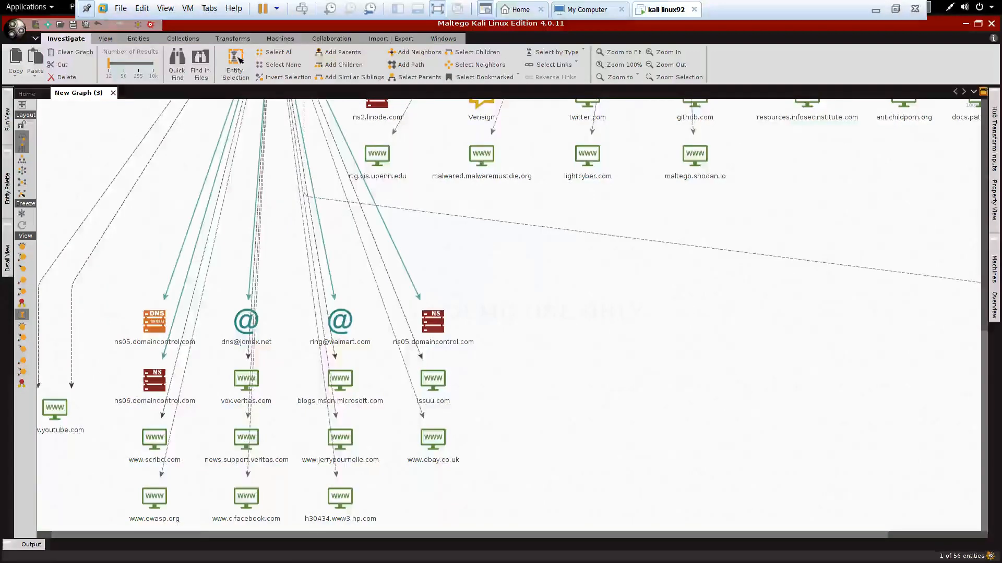
# Step: Restore the maximized graph to the multi-panel layout with the run view, overview and transform output
pyautogui.click(983, 91)
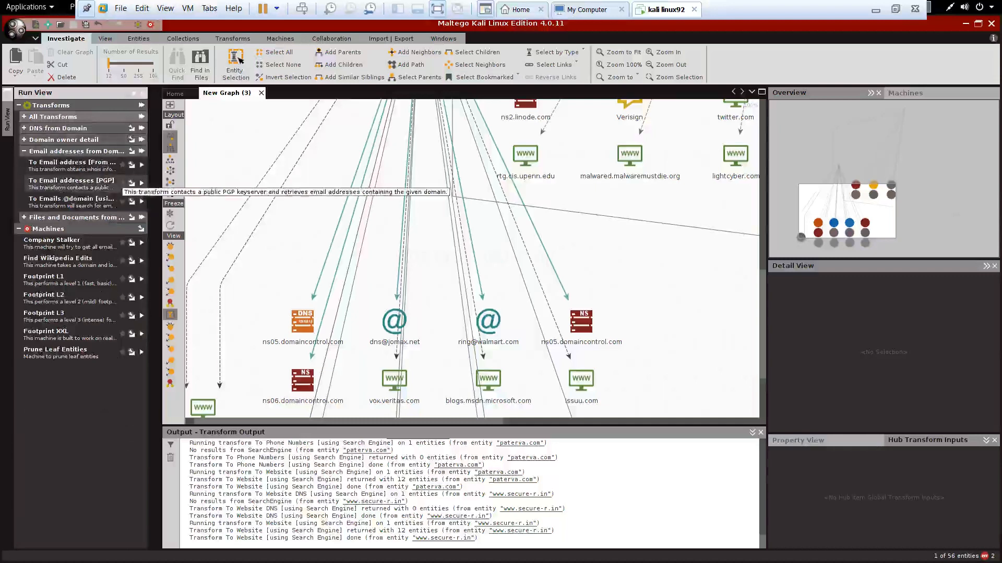
pyautogui.scroll(1, 469, 258)
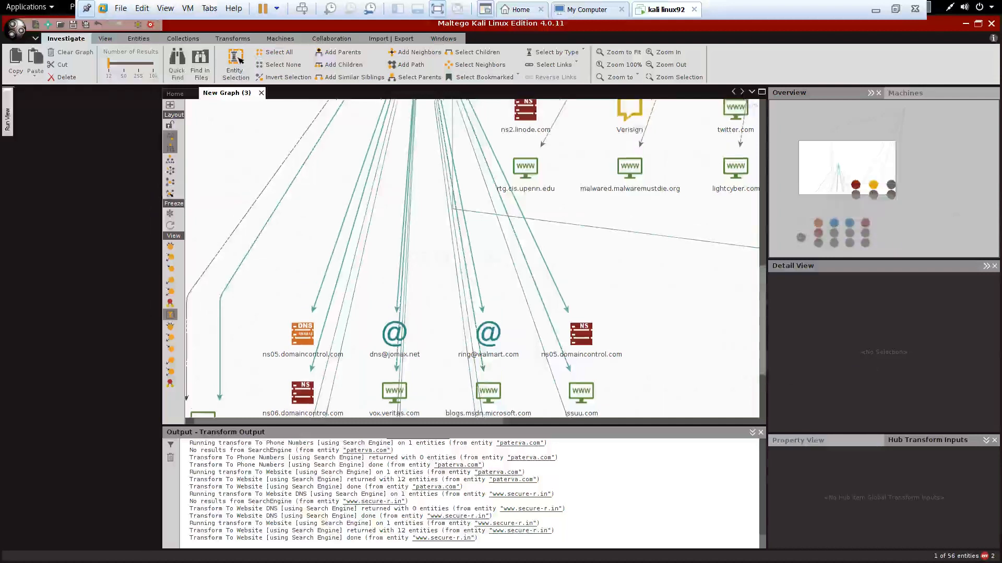
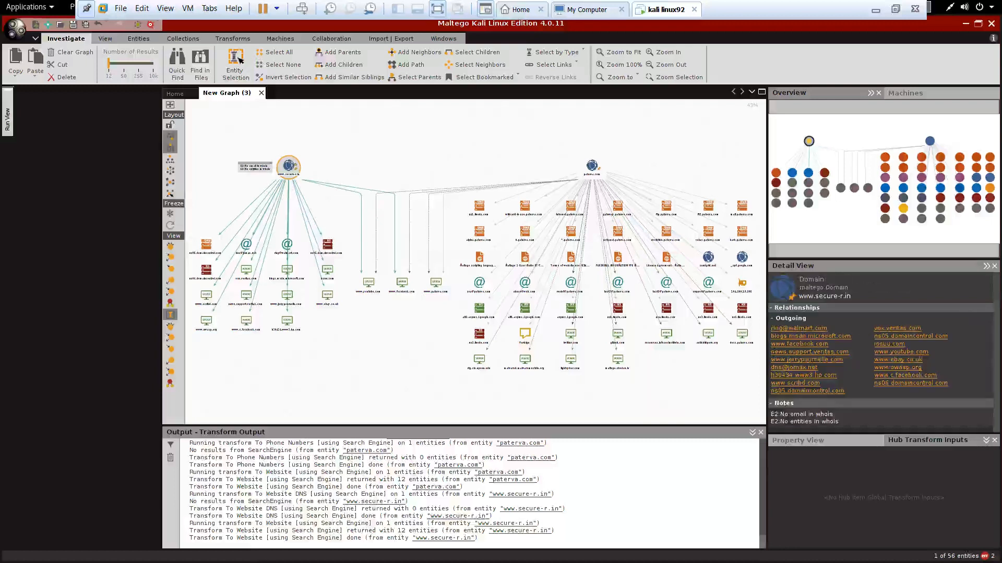
# Step: Rearrange the graph in an organic layout and maximize it to fill the window
pyautogui.click(402, 282)
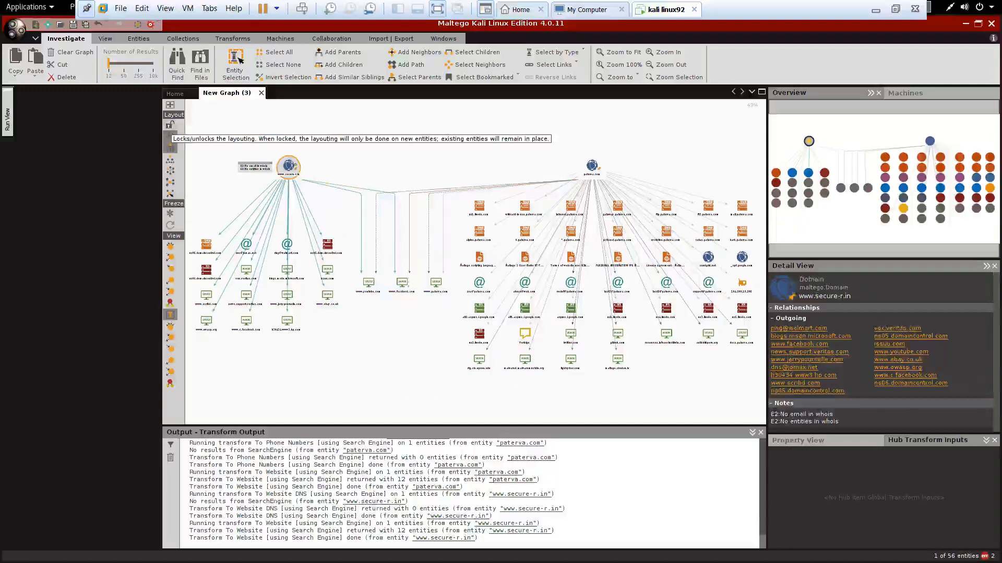
pyautogui.click(170, 193)
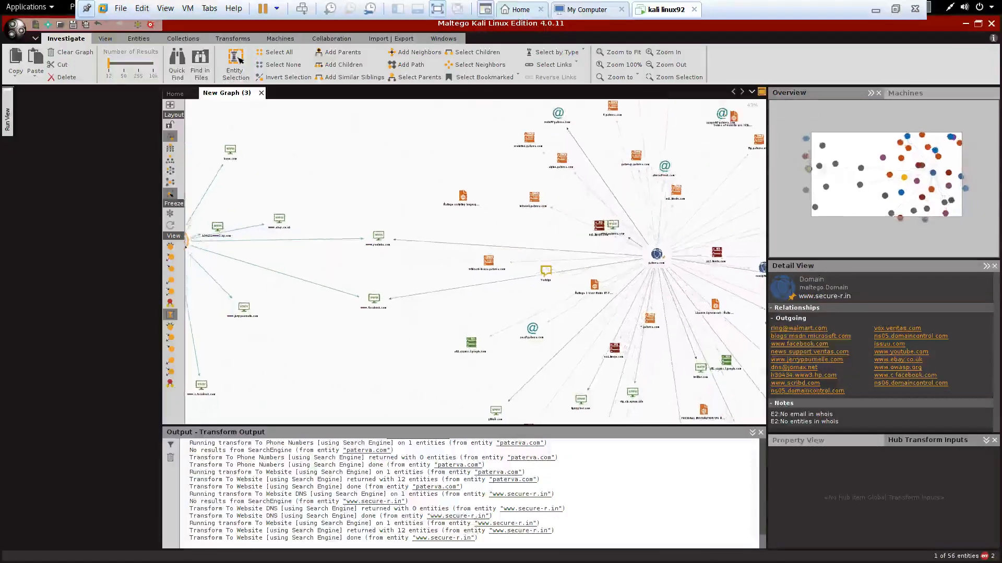
pyautogui.hotkey('shift', 'Escape')
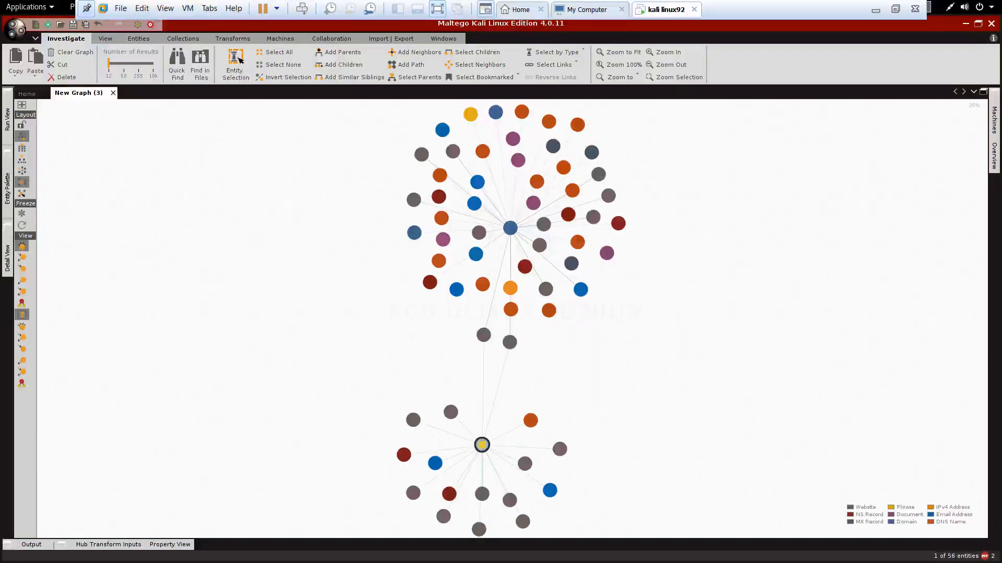
# Step: Compare the graph's ball views, sizing the entities by diverse descent, links, rank and weight in turn
pyautogui.click(22, 315)
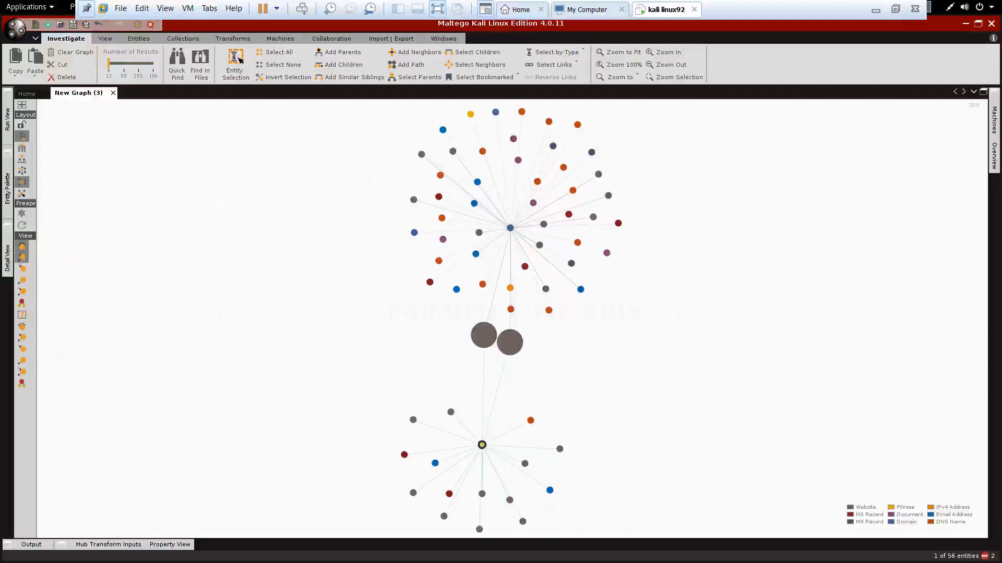
pyautogui.click(22, 257)
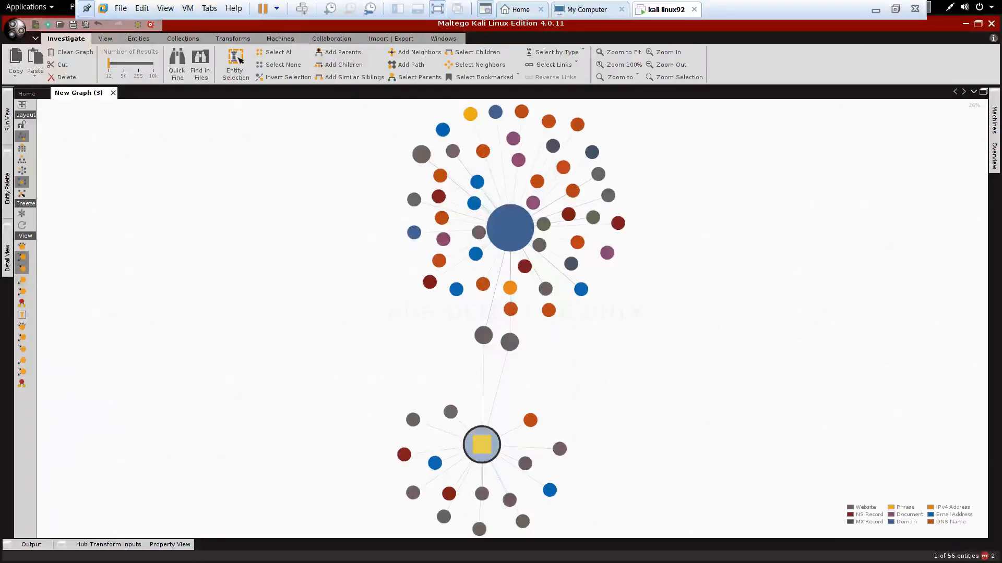
pyautogui.click(22, 268)
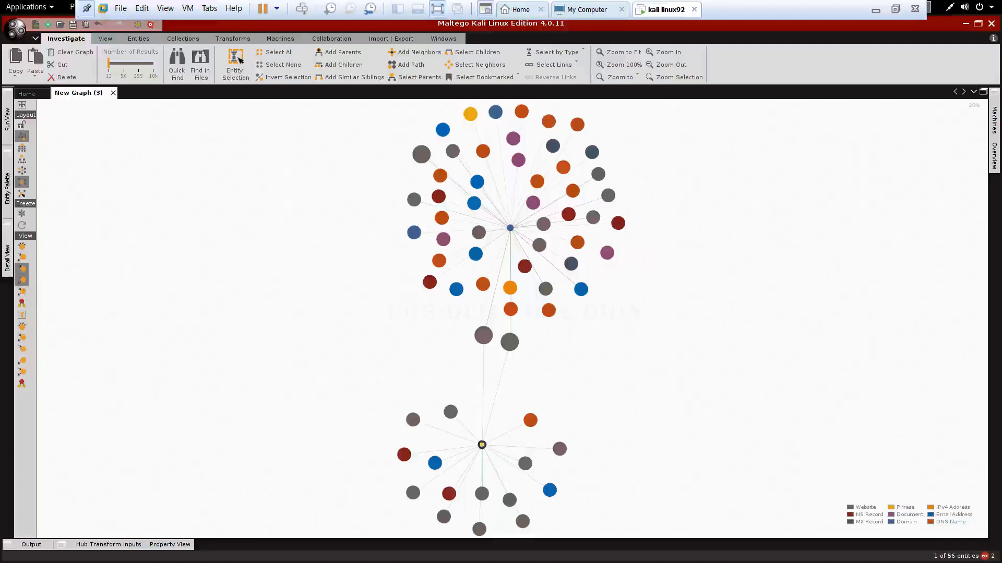
pyautogui.click(21, 280)
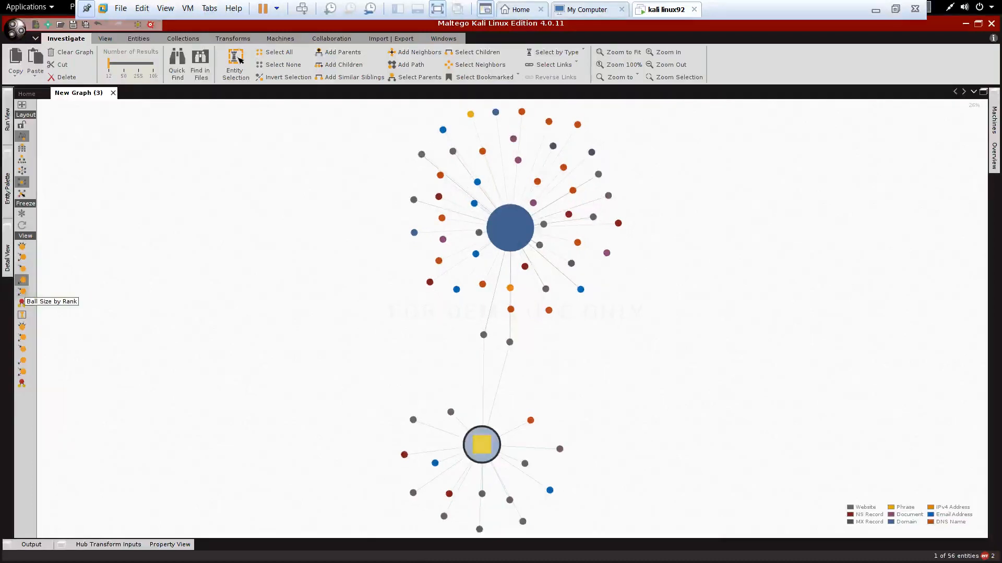
pyautogui.click(21, 291)
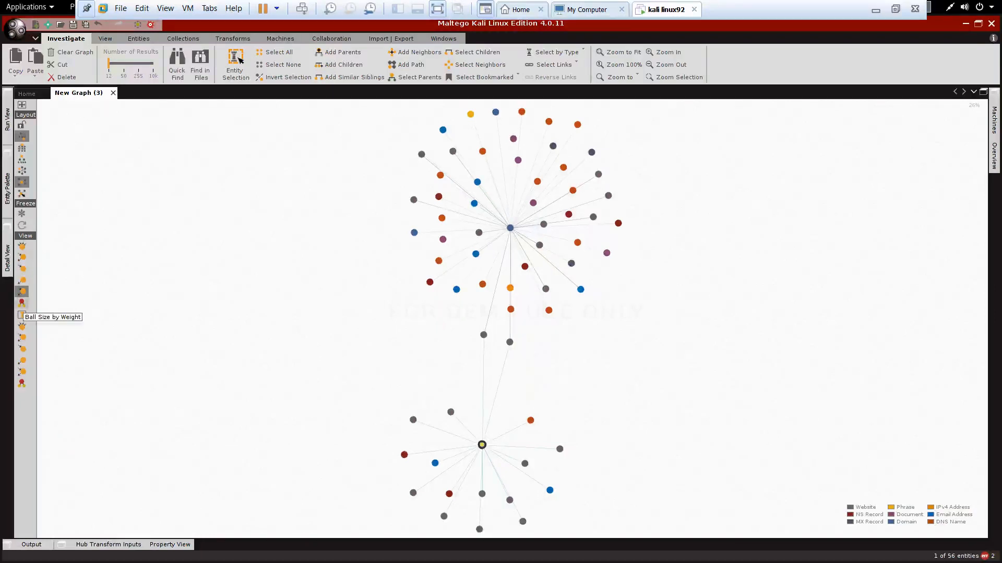
pyautogui.click(22, 315)
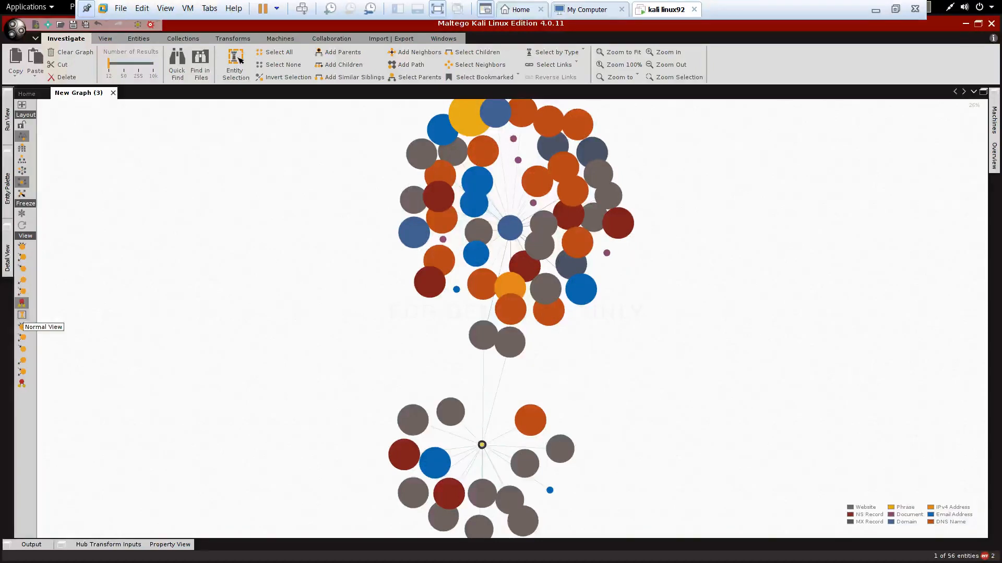
# Step: Examine the second set of graph views, from Normal View and diverse descent through incoming links to weight
pyautogui.click(21, 315)
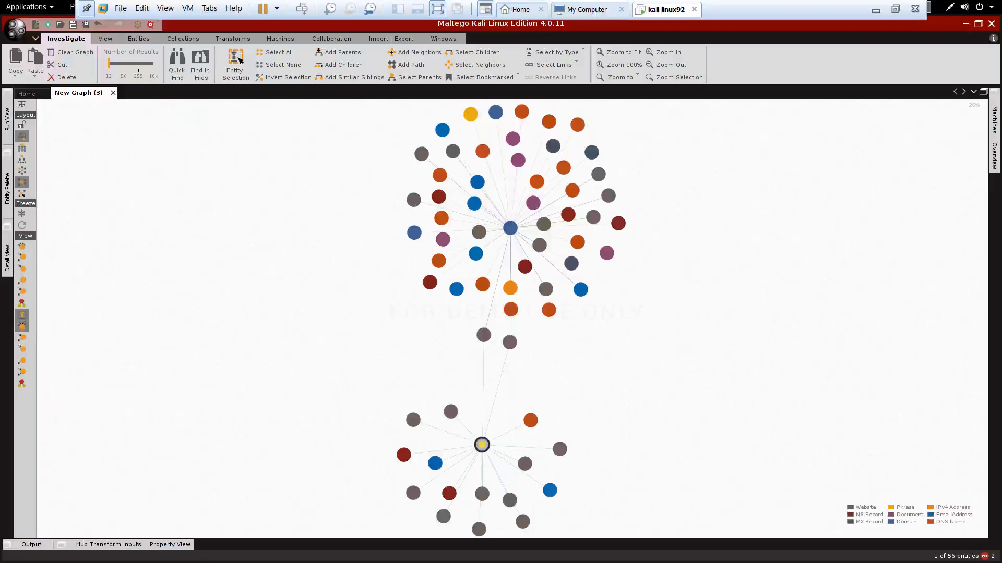
pyautogui.click(22, 326)
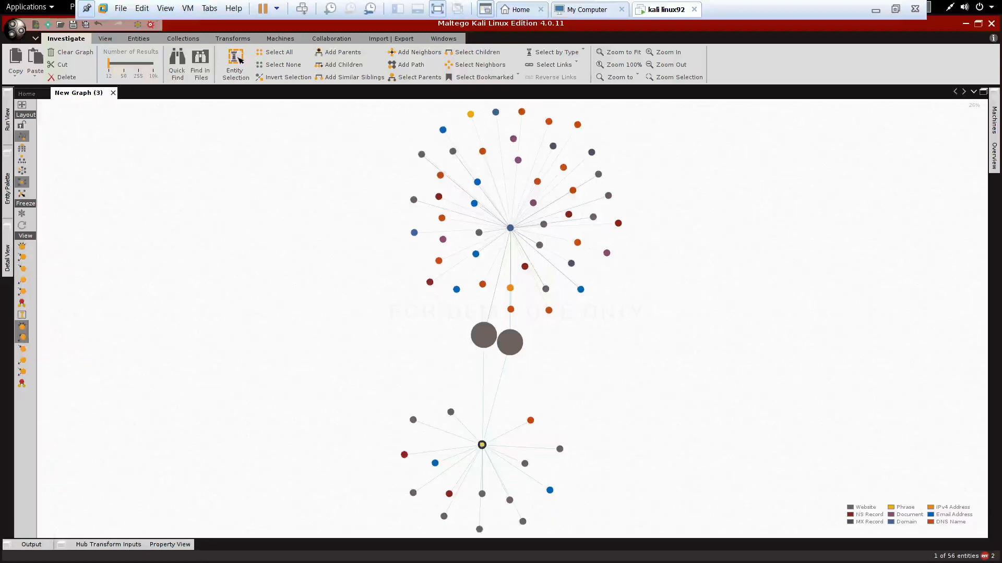
pyautogui.click(22, 338)
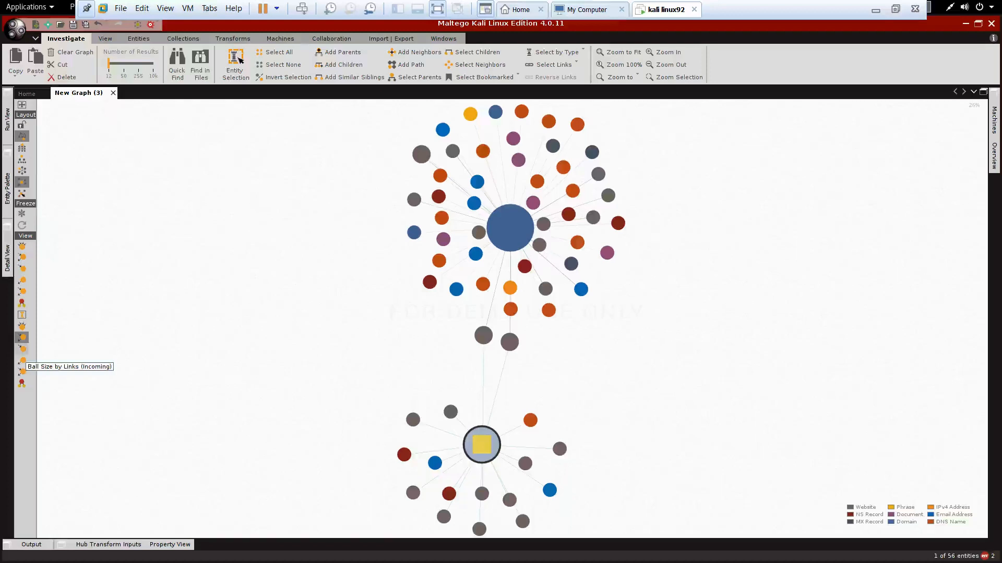
pyautogui.click(22, 349)
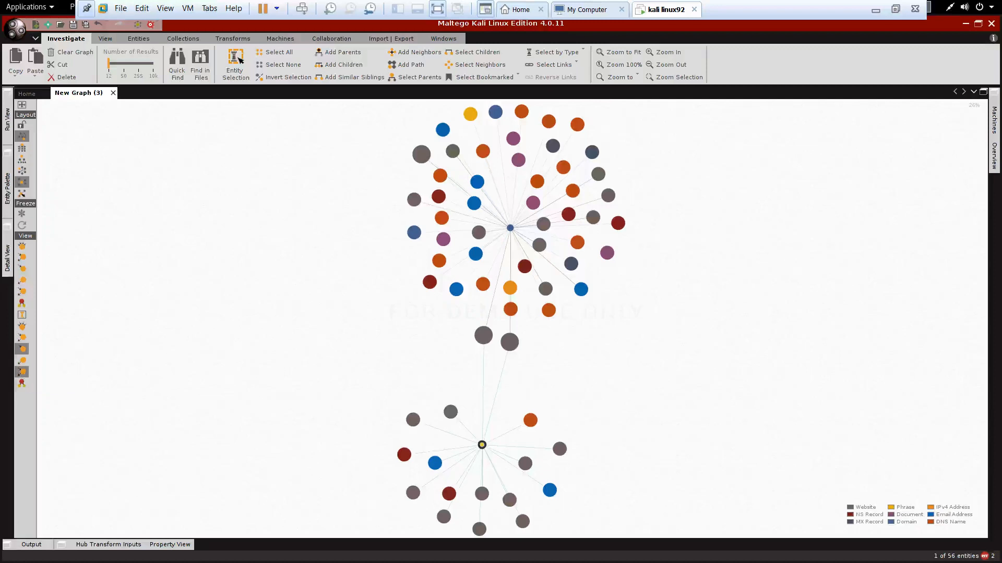
pyautogui.click(22, 371)
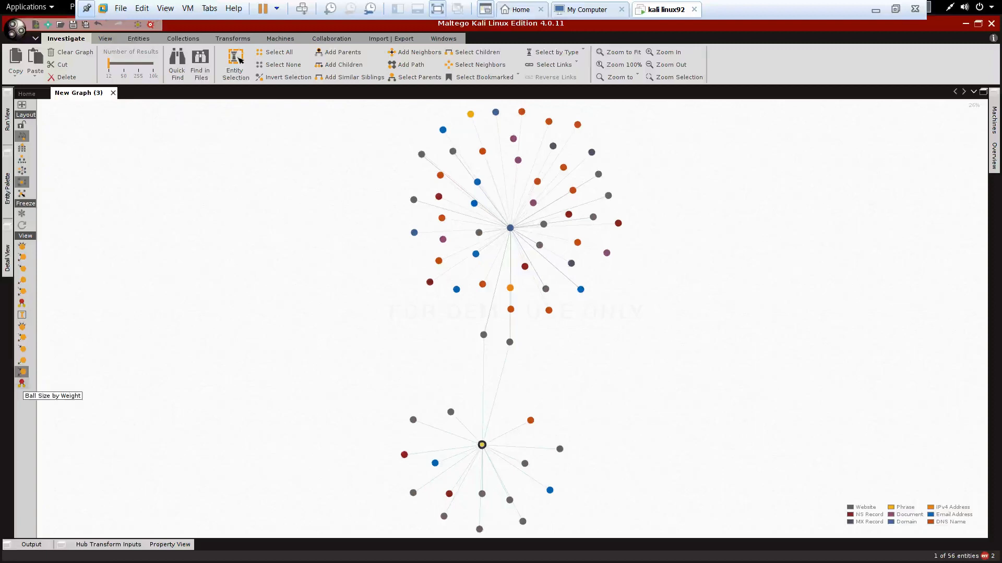
pyautogui.click(21, 383)
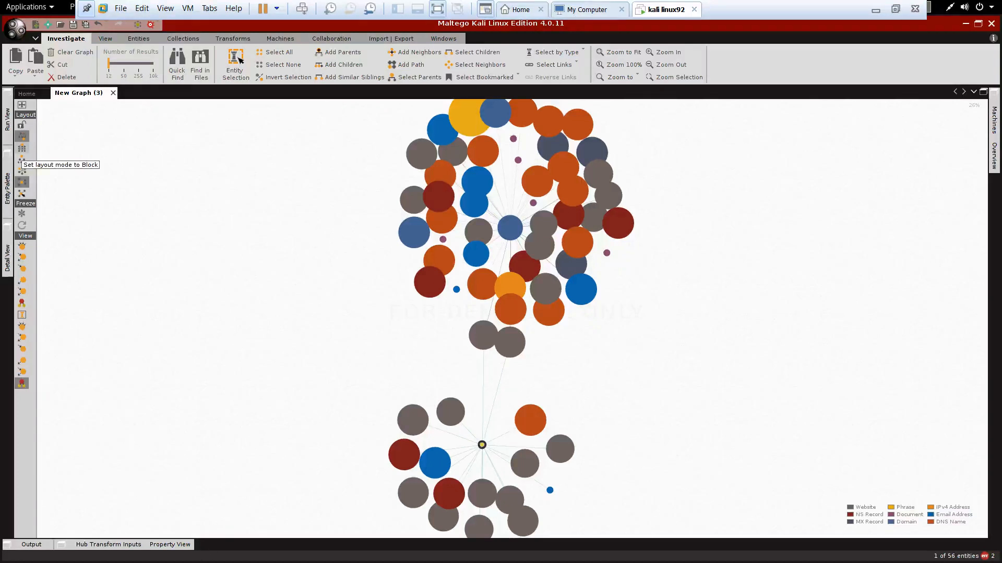
# Step: Set the graph's layout mode to Block and size the balls by diverse descent
pyautogui.click(22, 148)
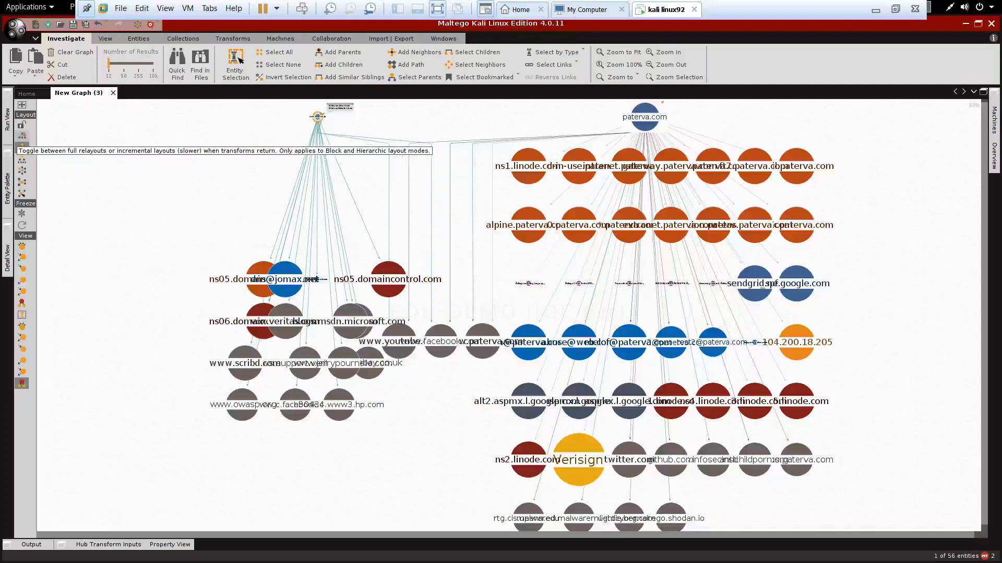
pyautogui.click(22, 136)
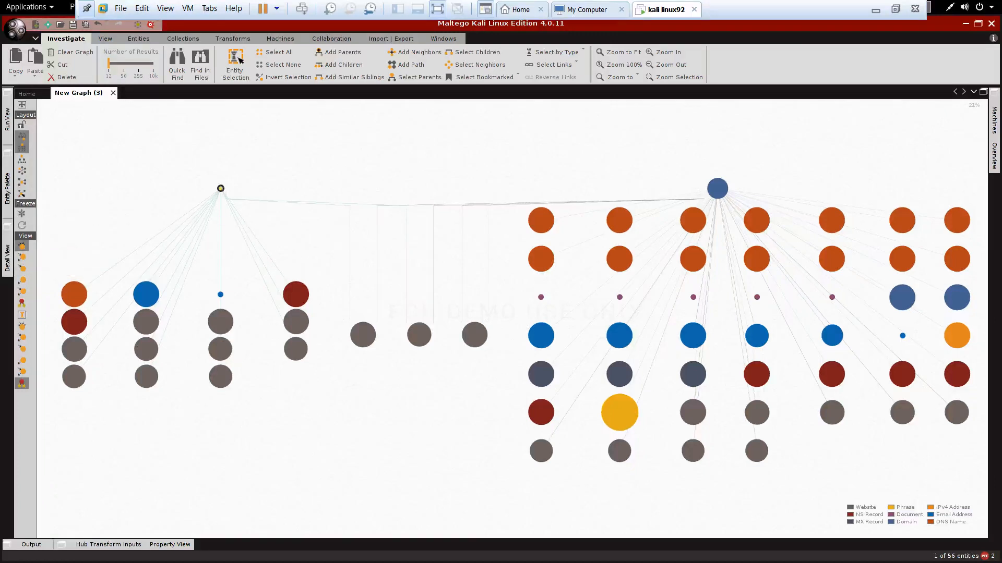
pyautogui.click(22, 246)
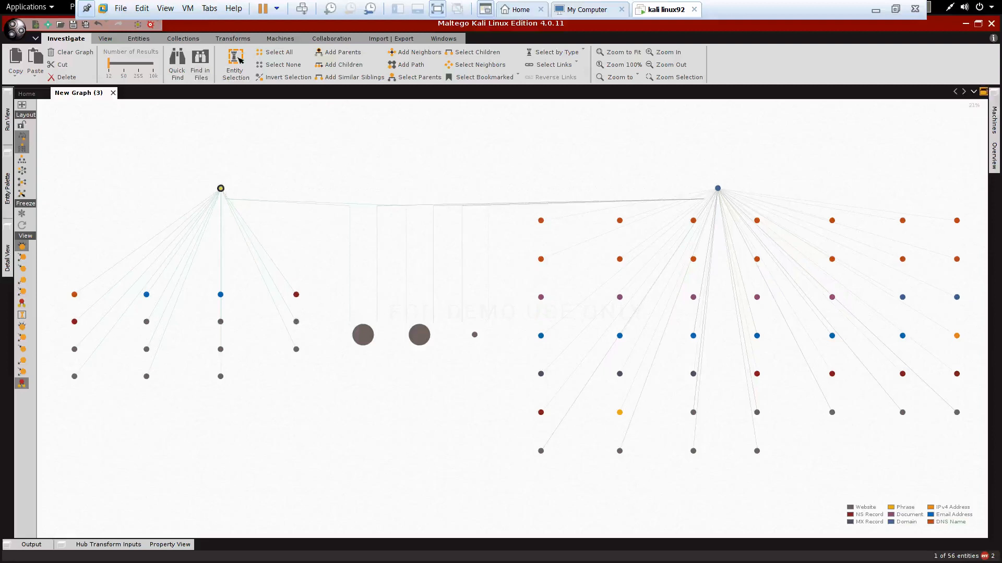
# Step: Restore the maximized graph to the multi-panel layout and minimize the Kali Linux virtual machine
pyautogui.click(982, 92)
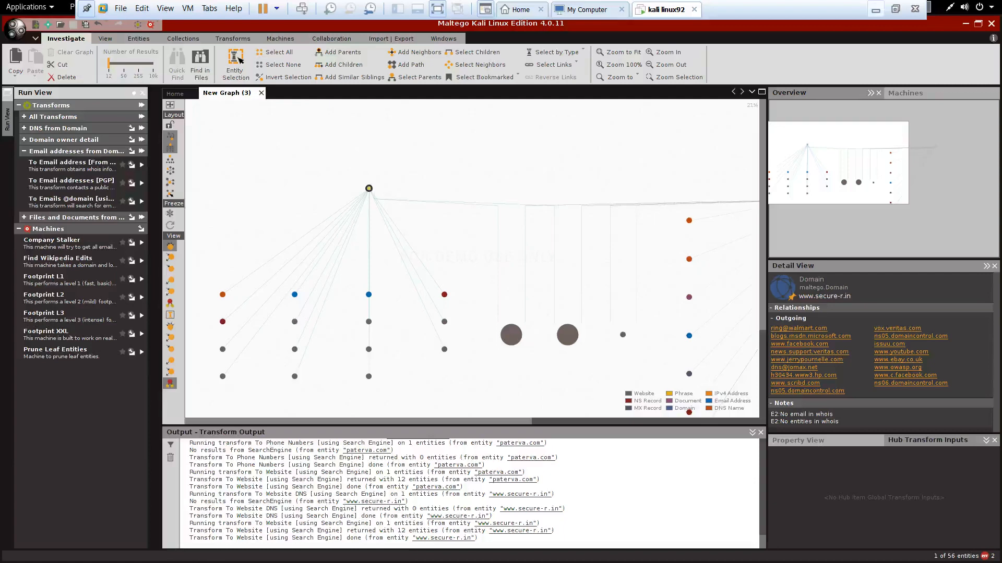
pyautogui.click(875, 9)
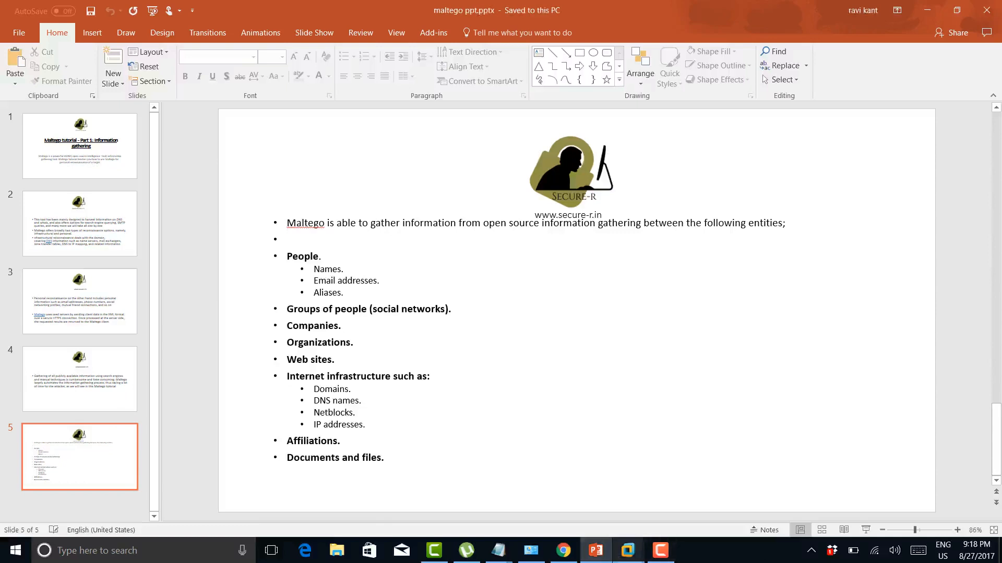
pyautogui.click(660, 551)
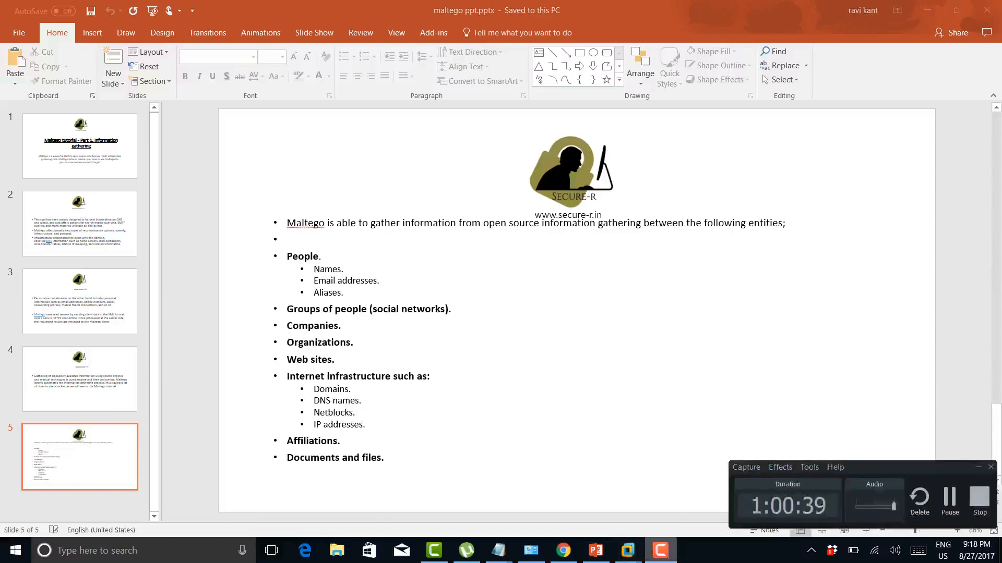